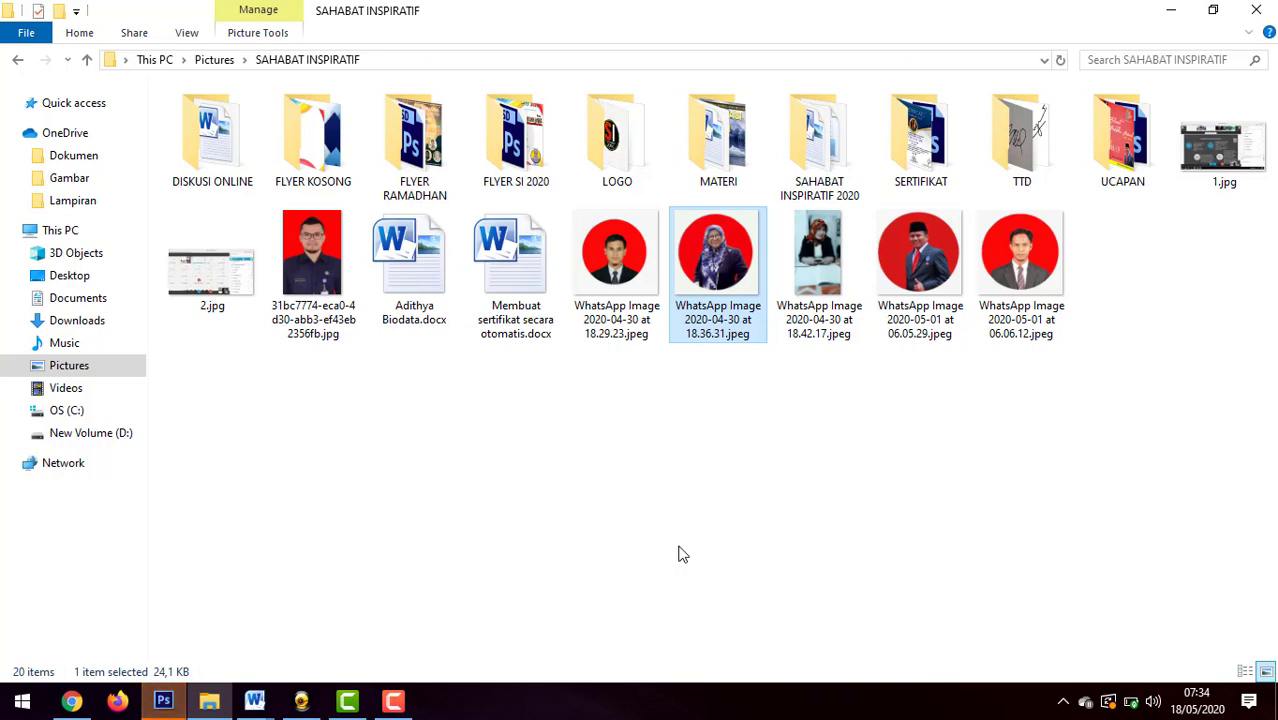
Switch to Photoshop.
{"action": "left_click", "coordinate": [303, 703]}
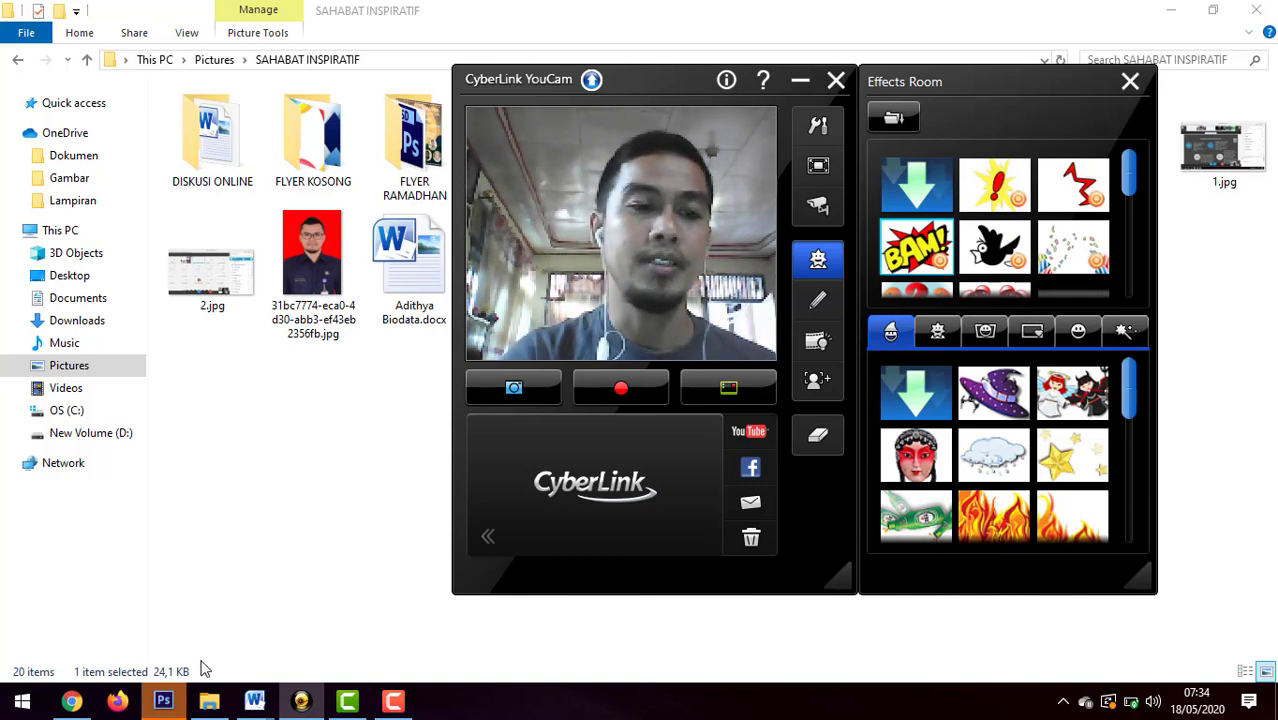
{"action": "left_click", "coordinate": [164, 703]}
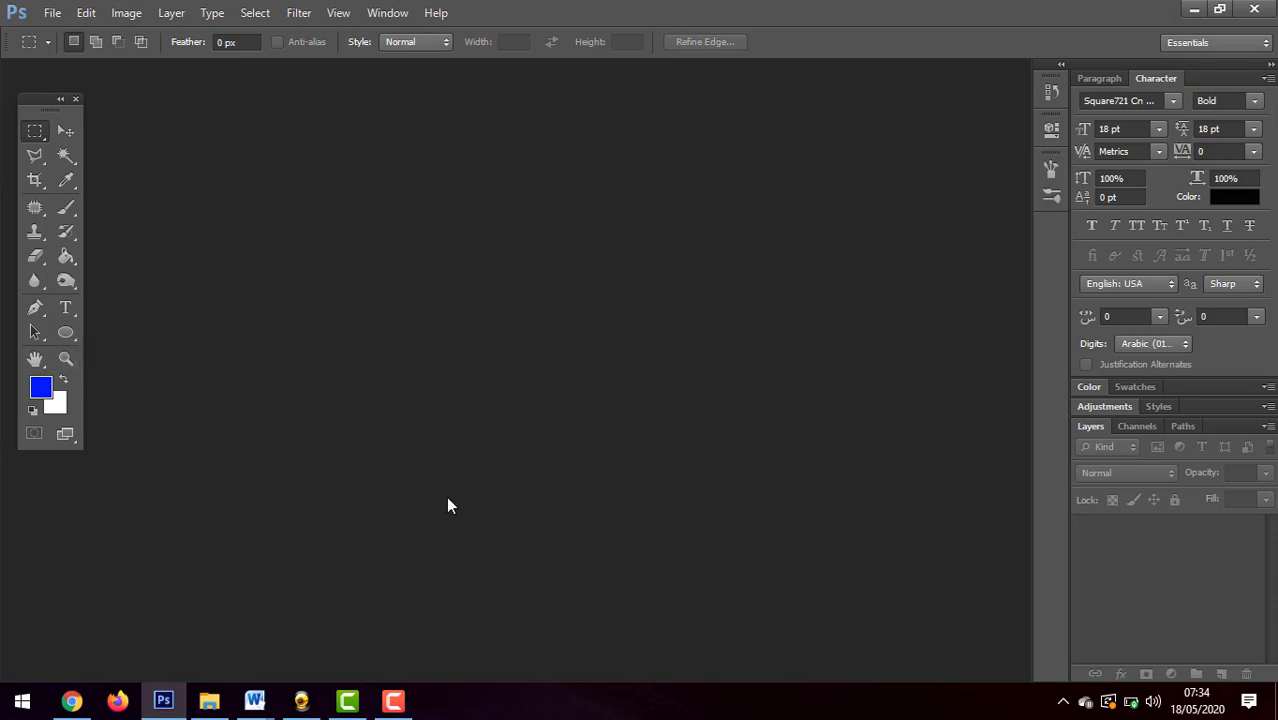
{"action": "mouse_move", "coordinate": [210, 703]}
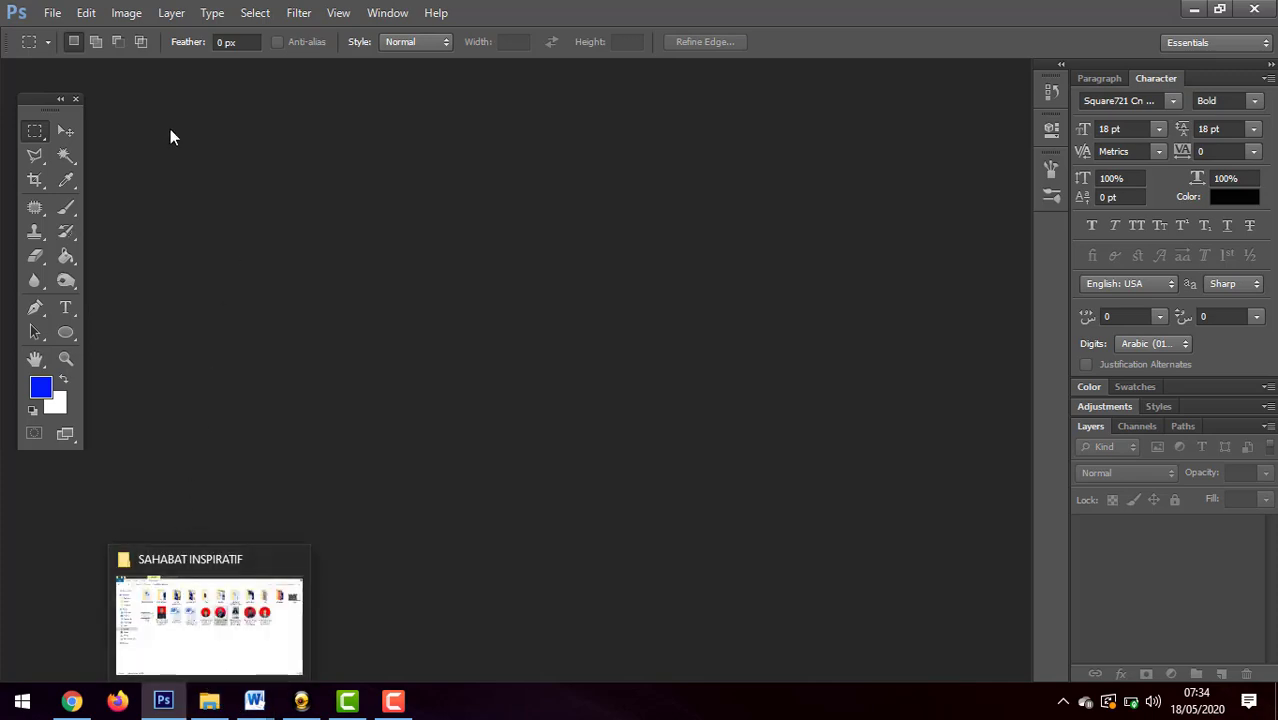
Try to open WhatsApp Image 2020-04-30 at 18.36.31.jpeg from the SAHABAT INSPIRATIF folder in Pictures.
{"action": "left_click", "coordinate": [52, 13]}
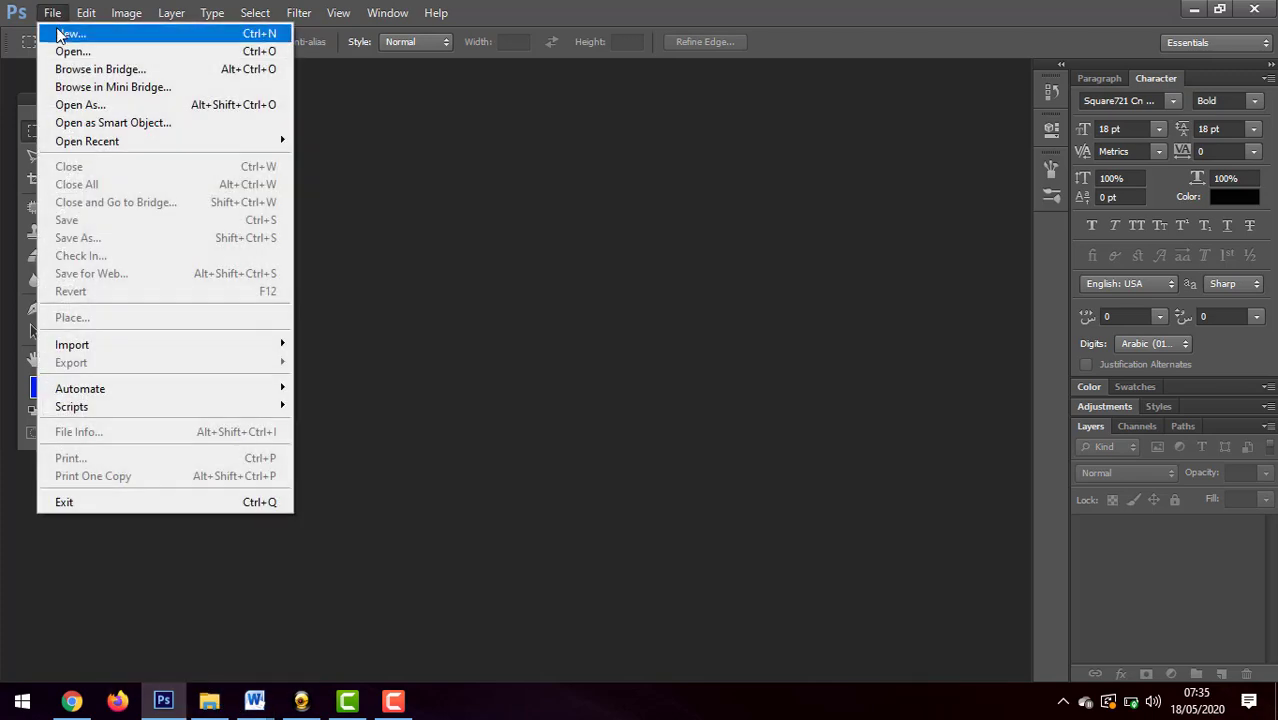
{"action": "left_click", "coordinate": [74, 52]}
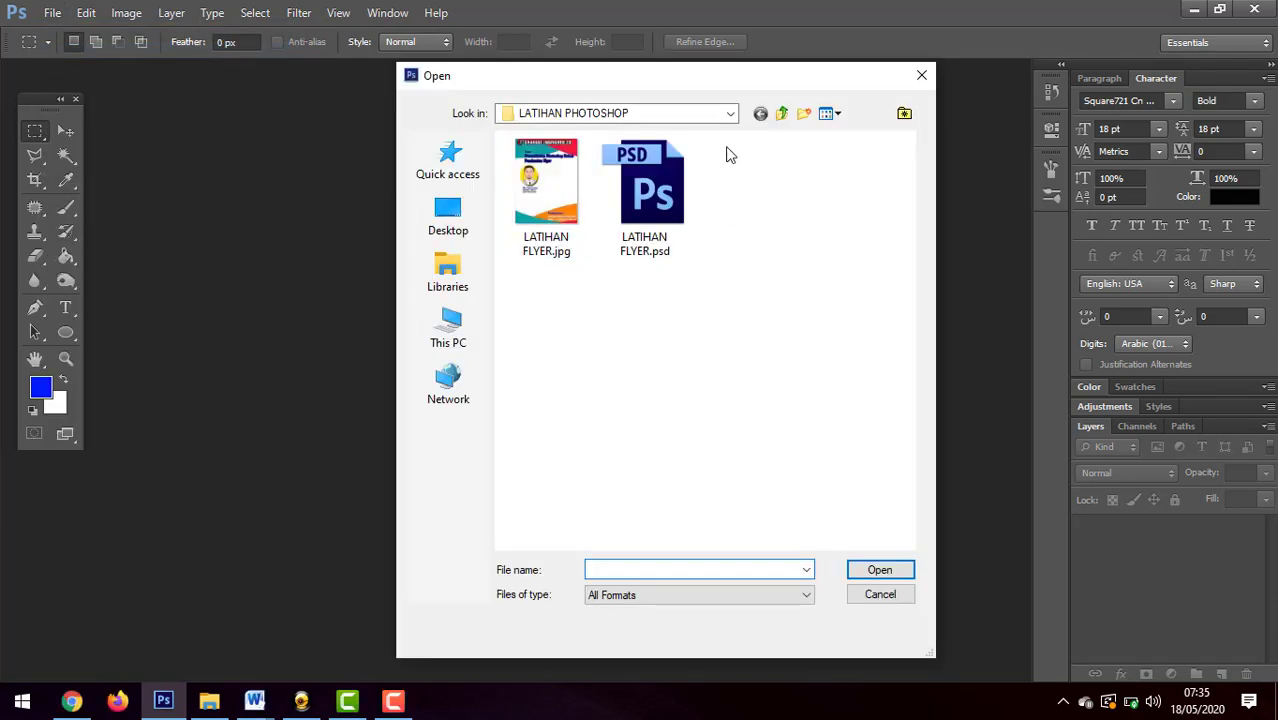
{"action": "left_click", "coordinate": [731, 116]}
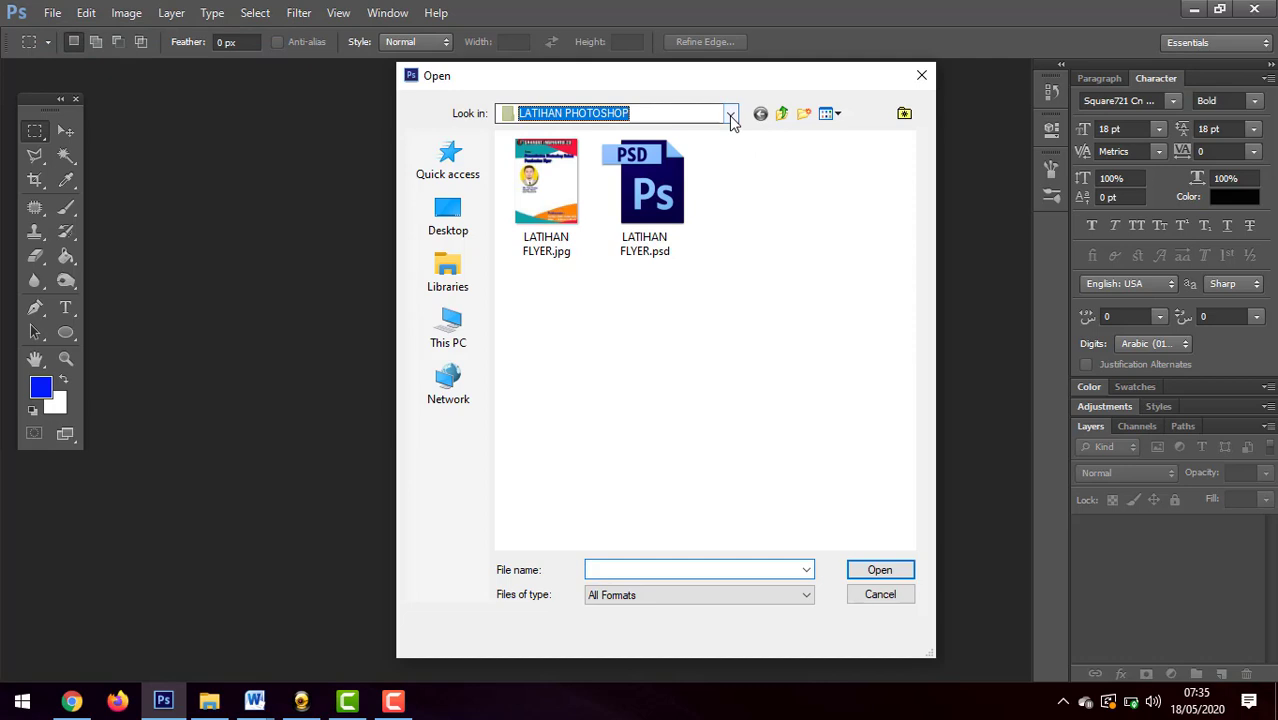
{"action": "left_click", "coordinate": [733, 117]}
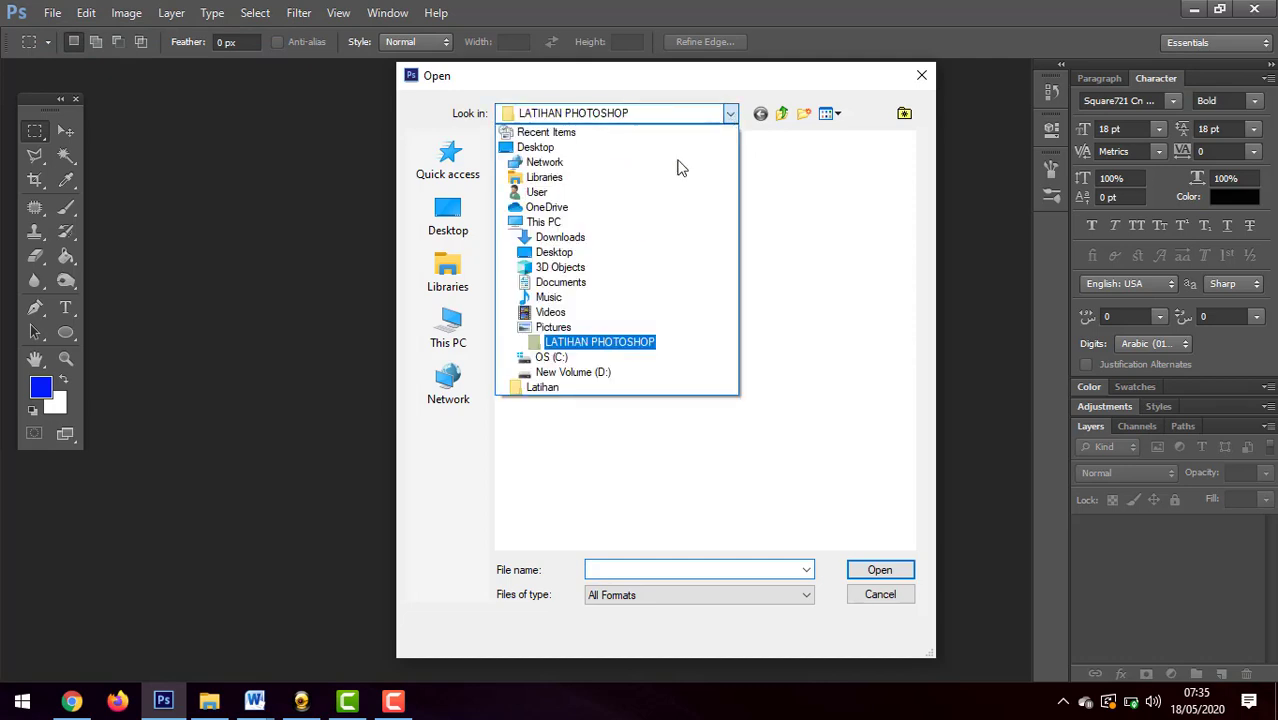
{"action": "left_click", "coordinate": [560, 327]}
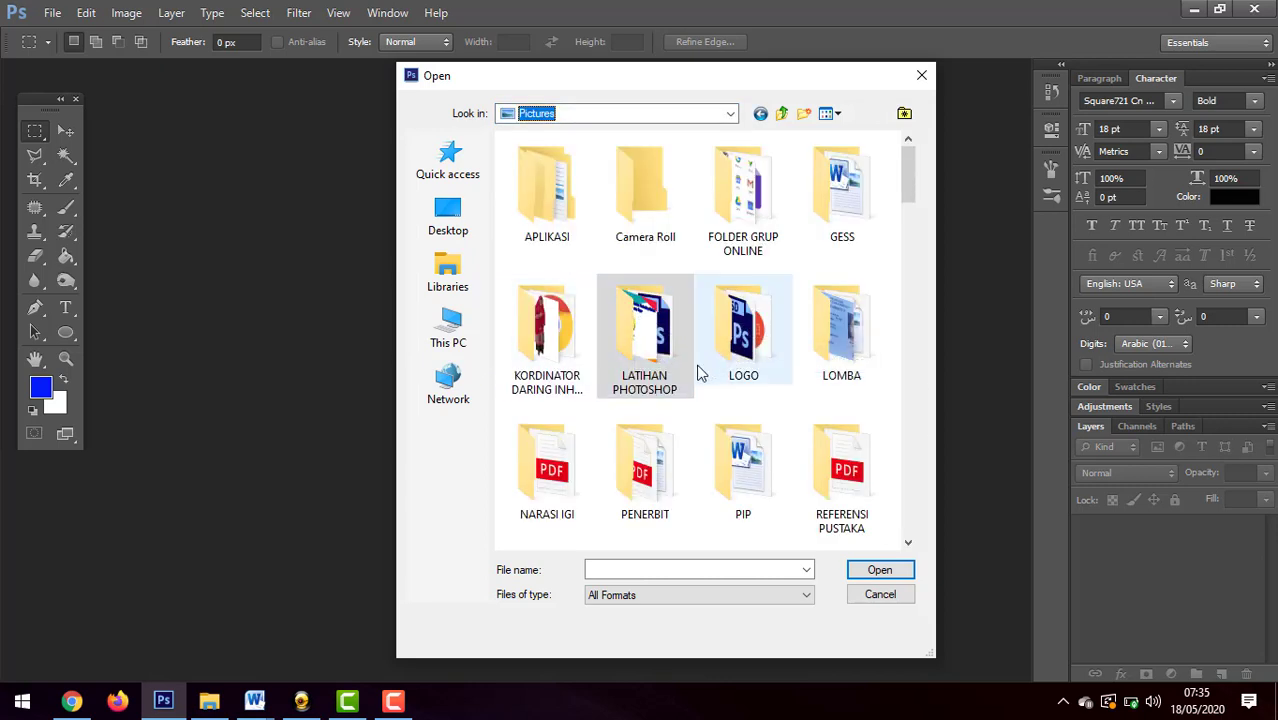
{"action": "scroll", "coordinate": [800, 335], "scroll_direction": "down", "scroll_amount": 1}
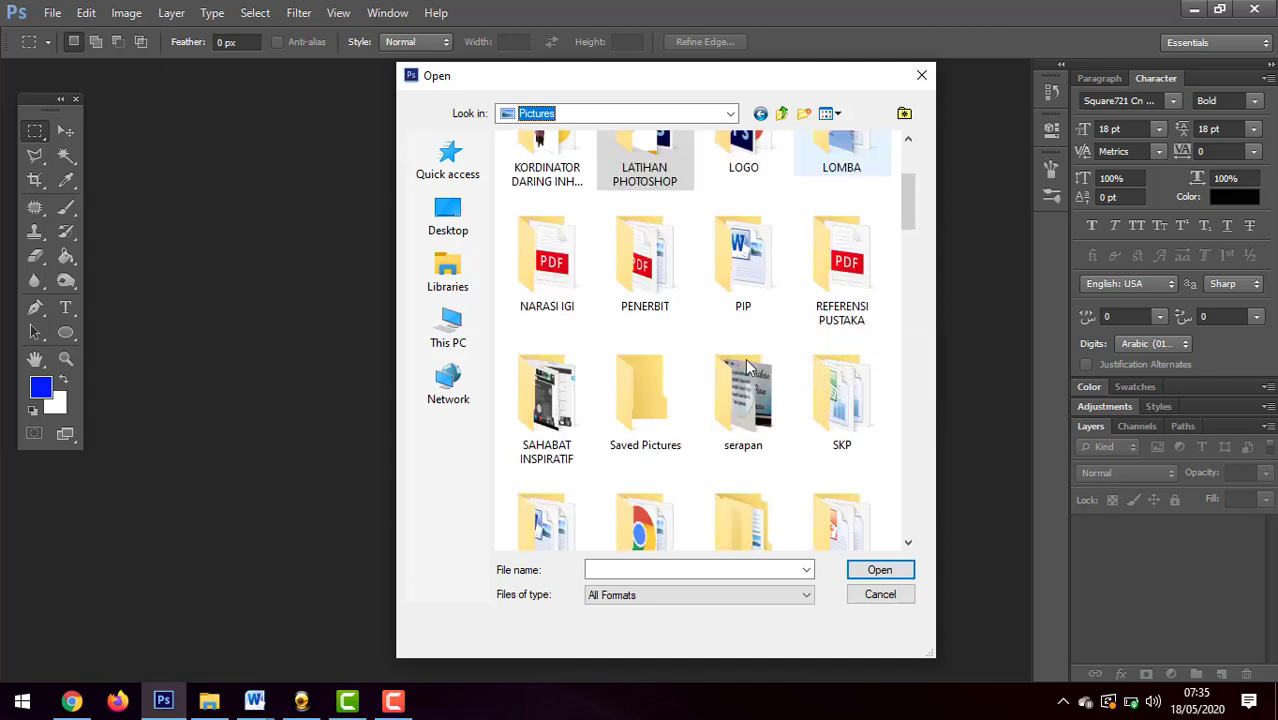
{"action": "double_click", "coordinate": [537, 418]}
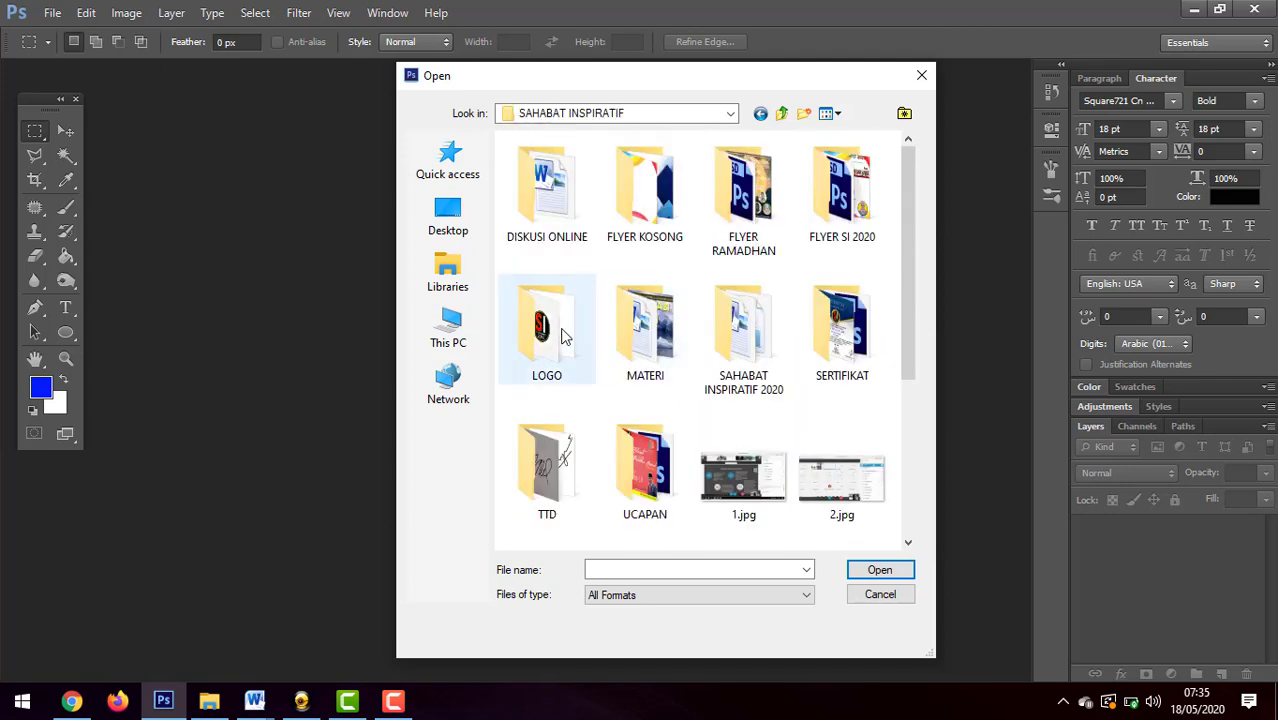
{"action": "scroll", "coordinate": [570, 337], "scroll_direction": "down", "scroll_amount": 2}
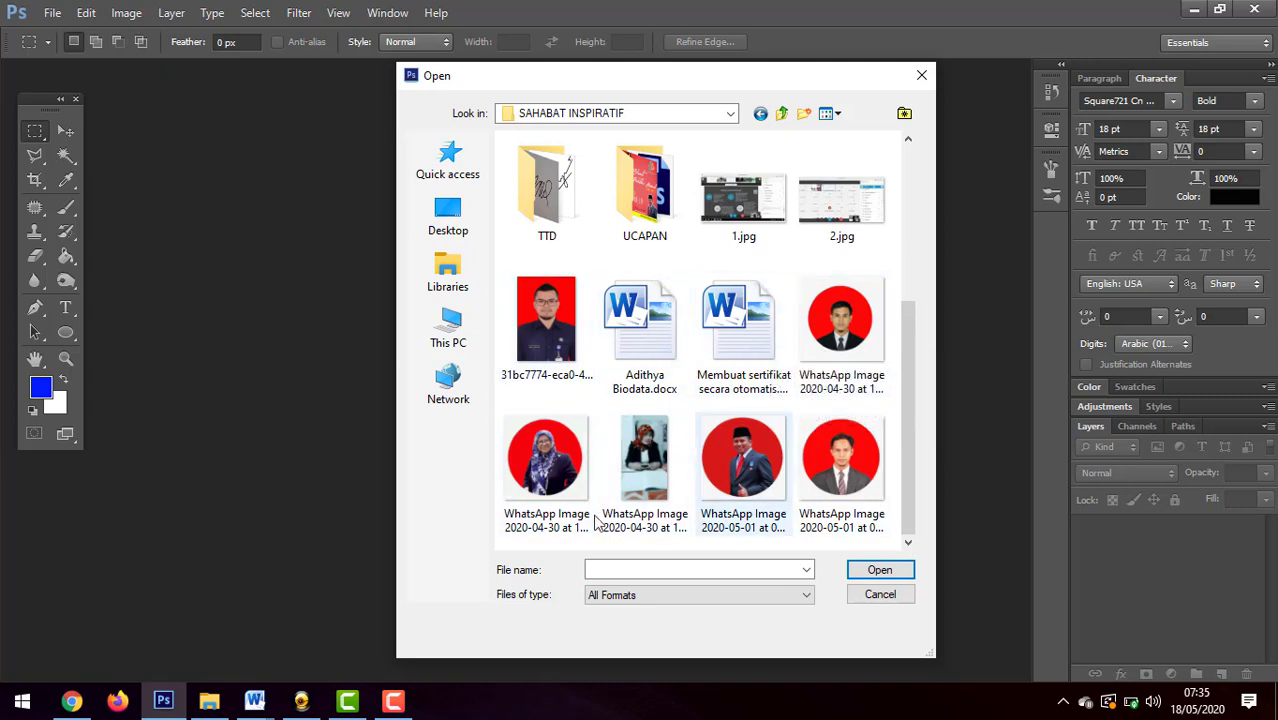
{"action": "left_click", "coordinate": [550, 462]}
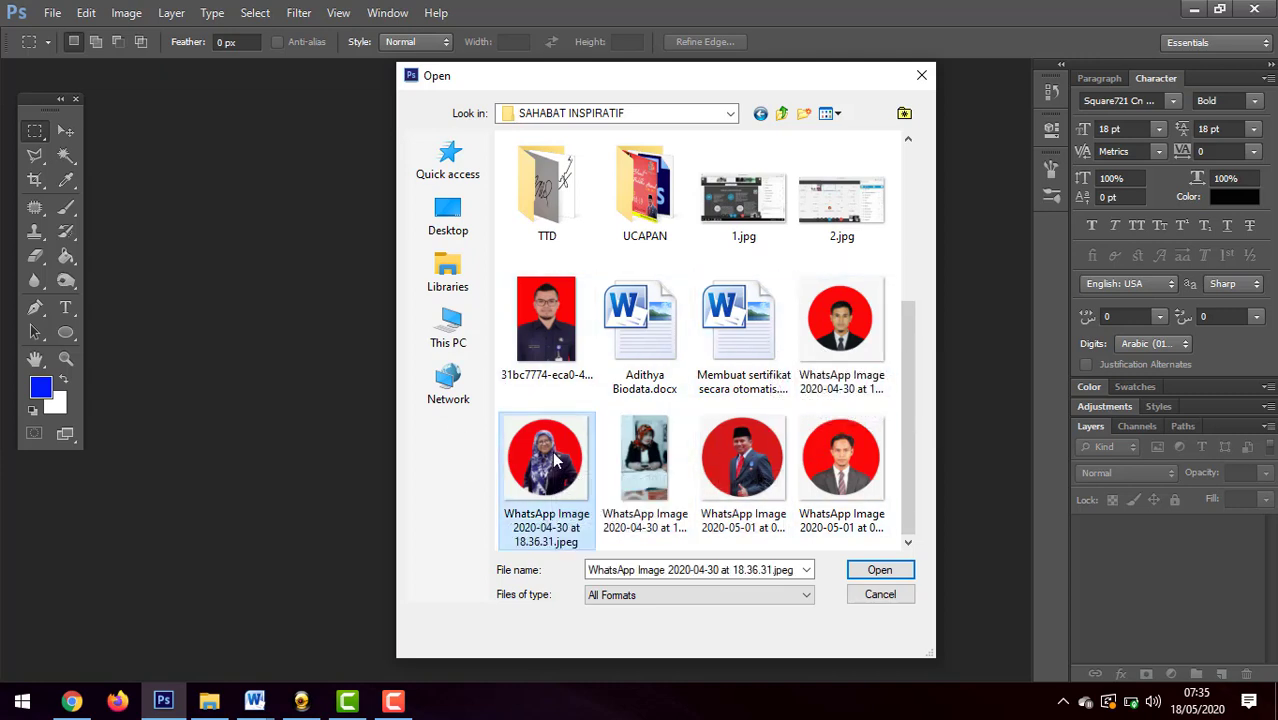
{"action": "left_click", "coordinate": [879, 569]}
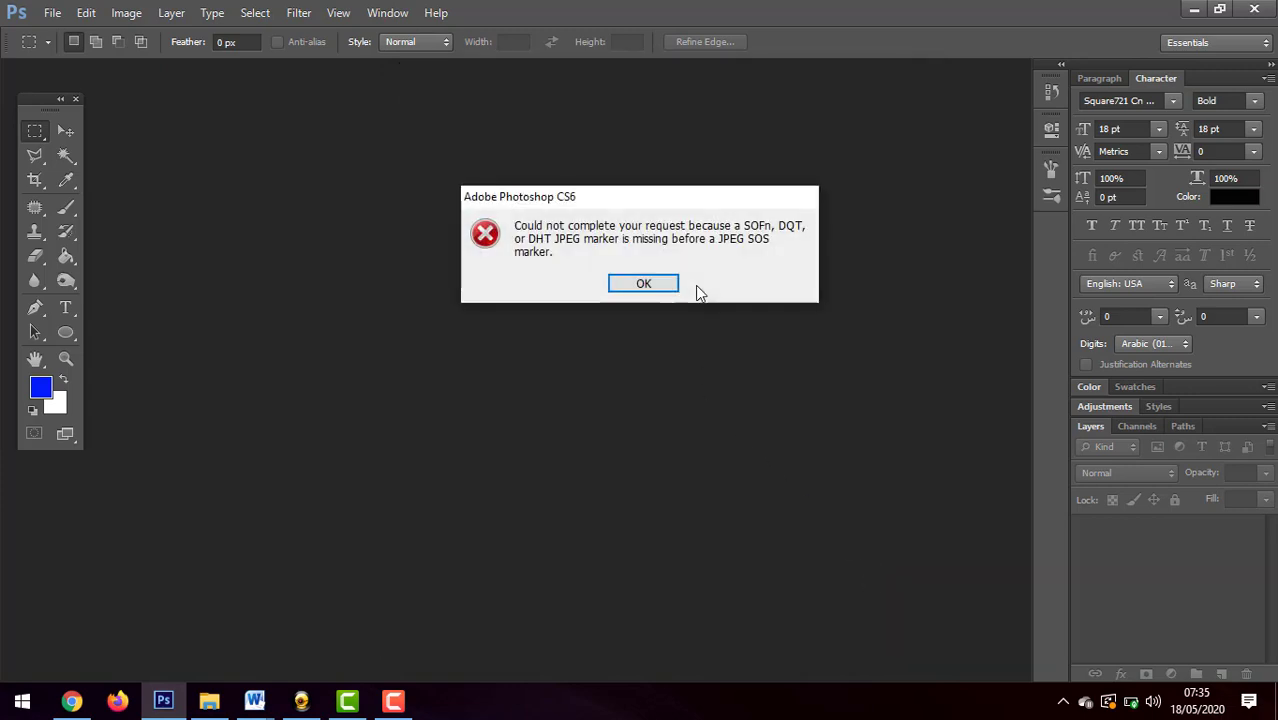
{"action": "left_click", "coordinate": [643, 284]}
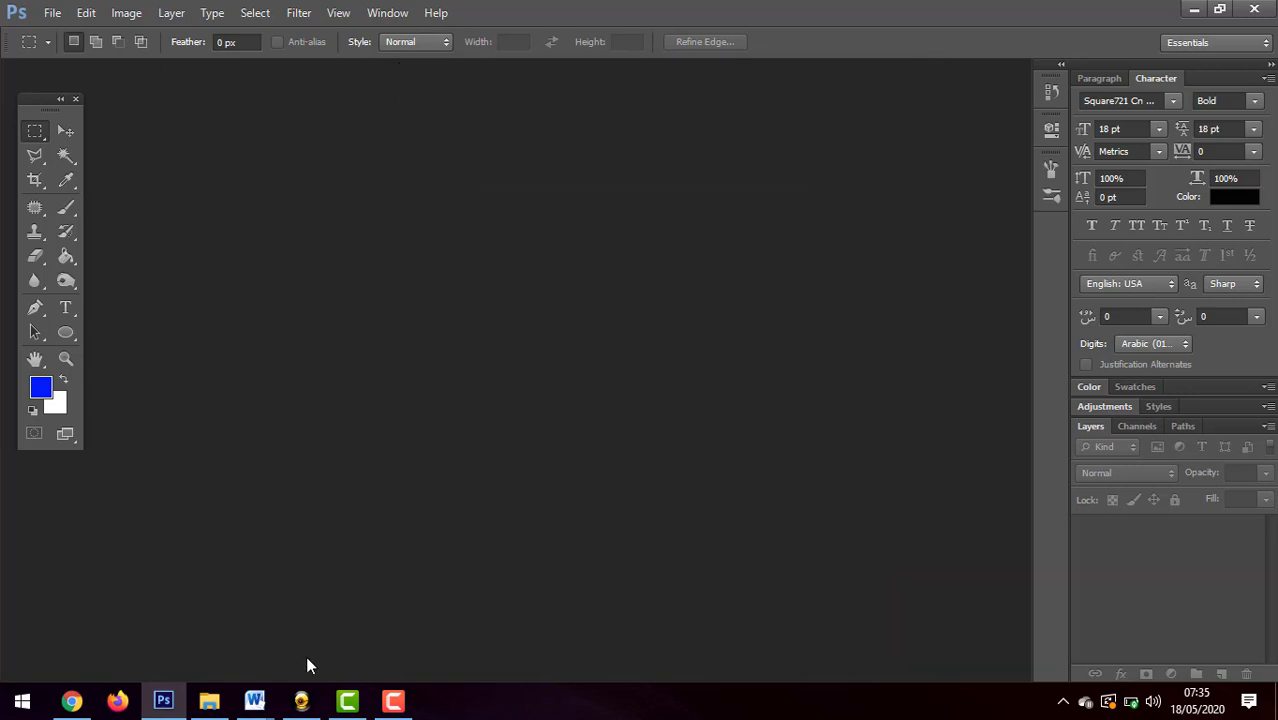
Switch to File Explorer and copy the file WhatsApp Image 2020-04-30 at 18.36.31.jpeg in the SAHABAT INSPIRATIF folder.
{"action": "mouse_move", "coordinate": [258, 705]}
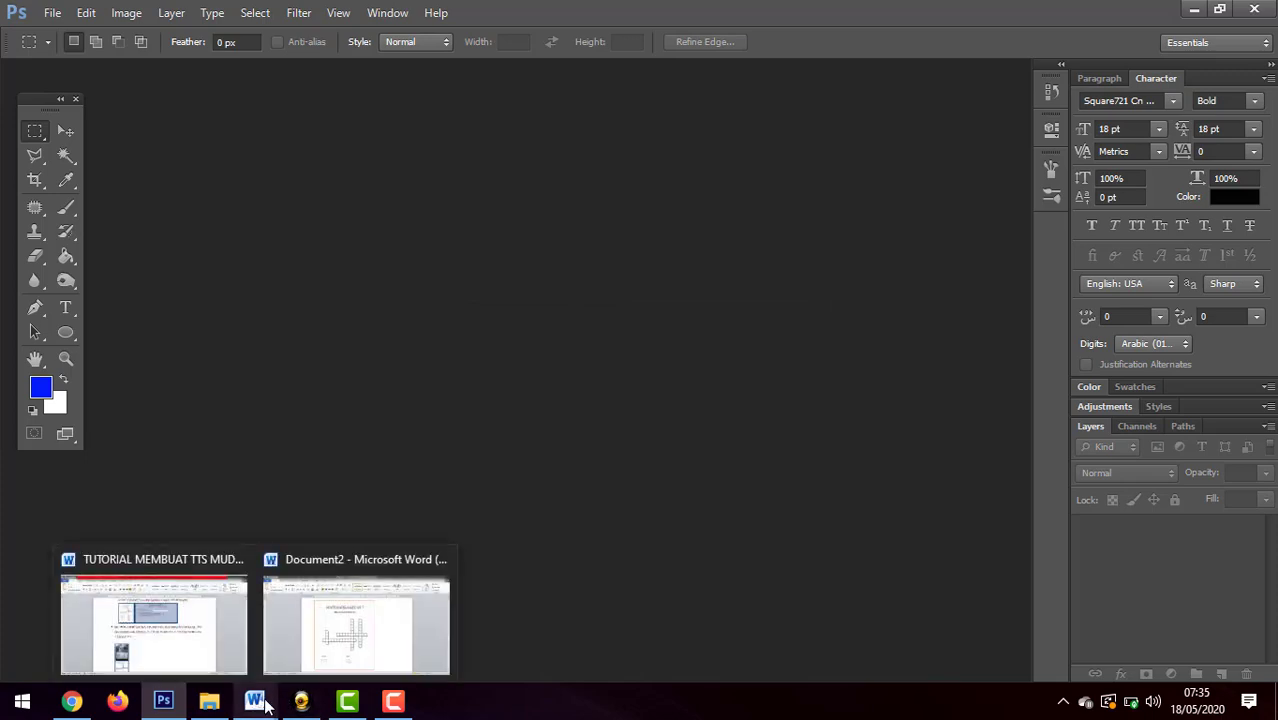
{"action": "left_click", "coordinate": [301, 656]}
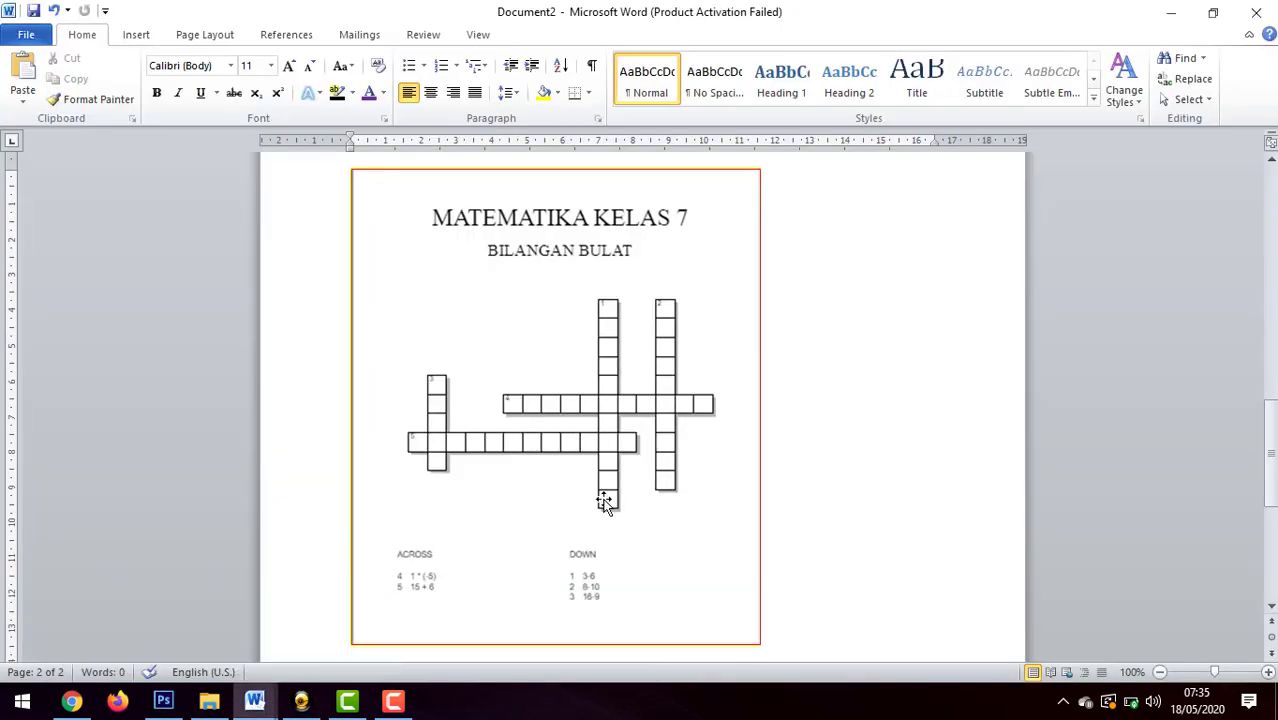
{"action": "left_click", "coordinate": [210, 706]}
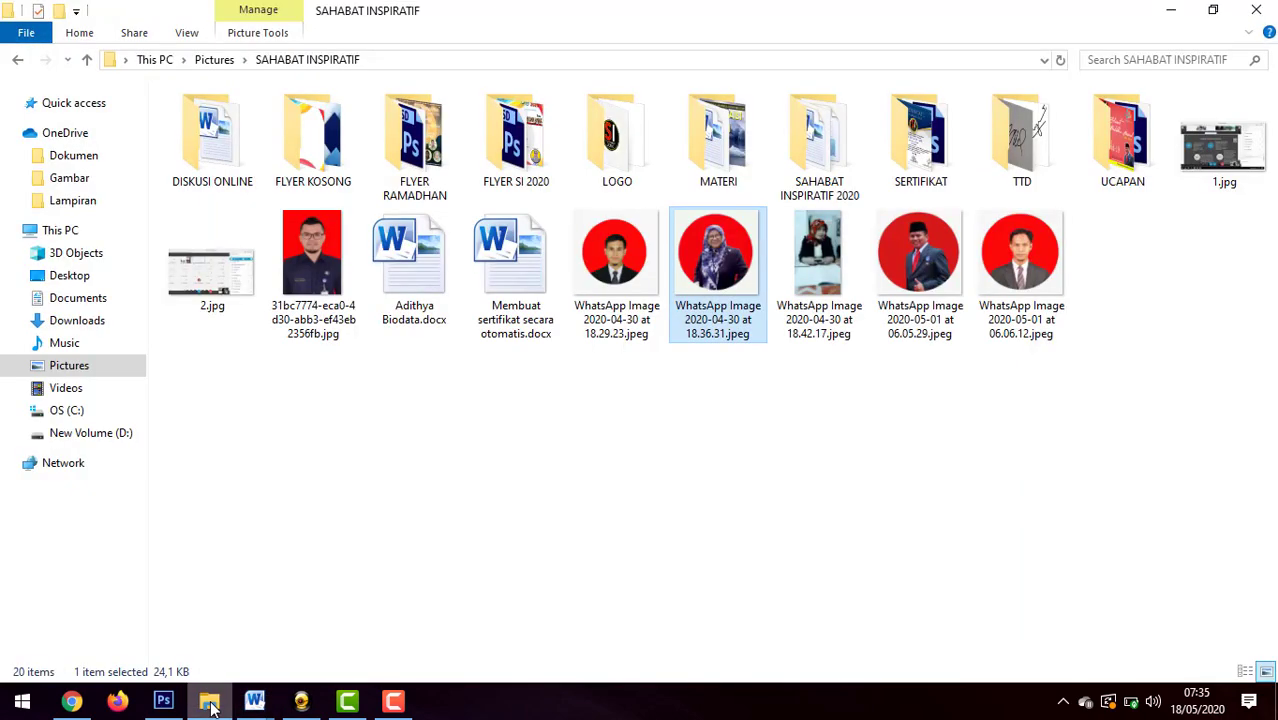
{"action": "right_click", "coordinate": [728, 266]}
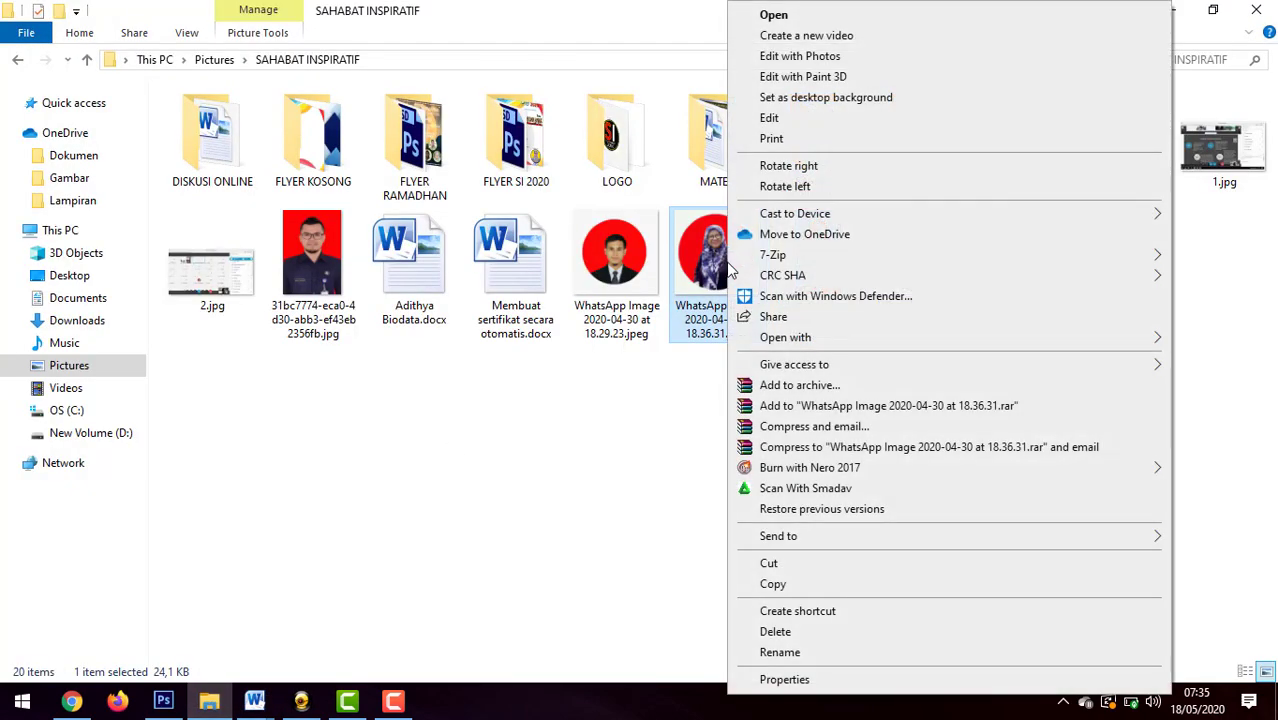
{"action": "left_click", "coordinate": [773, 584]}
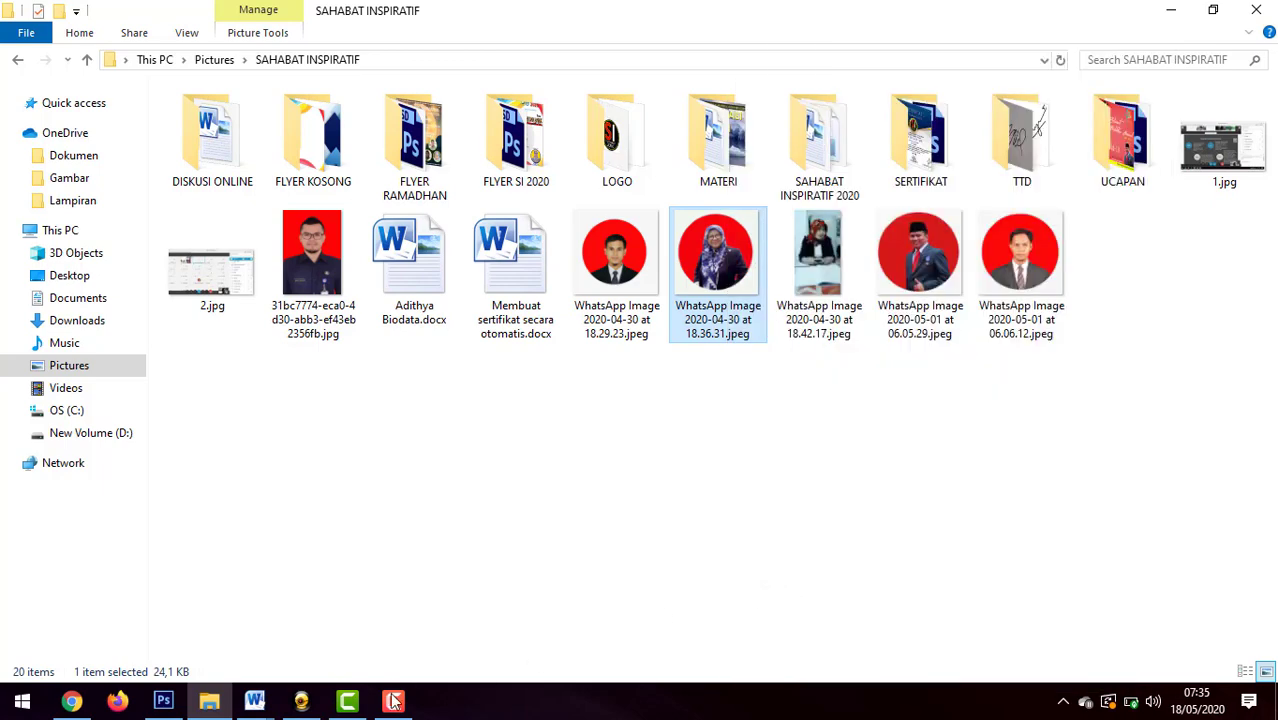
Switch to Document2 in Word and paste the copied portrait after the crossword picture.
{"action": "mouse_move", "coordinate": [254, 701]}
{"action": "left_click", "coordinate": [360, 643]}
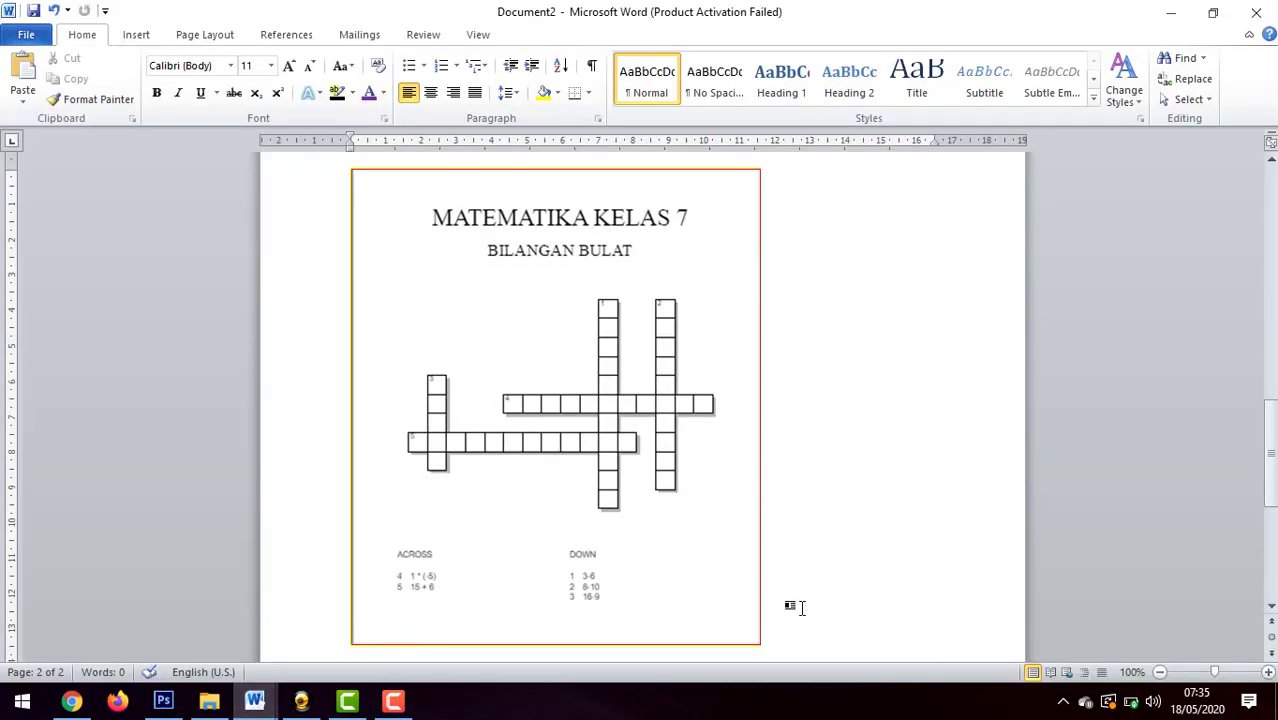
{"action": "key", "text": "ctrl+v"}
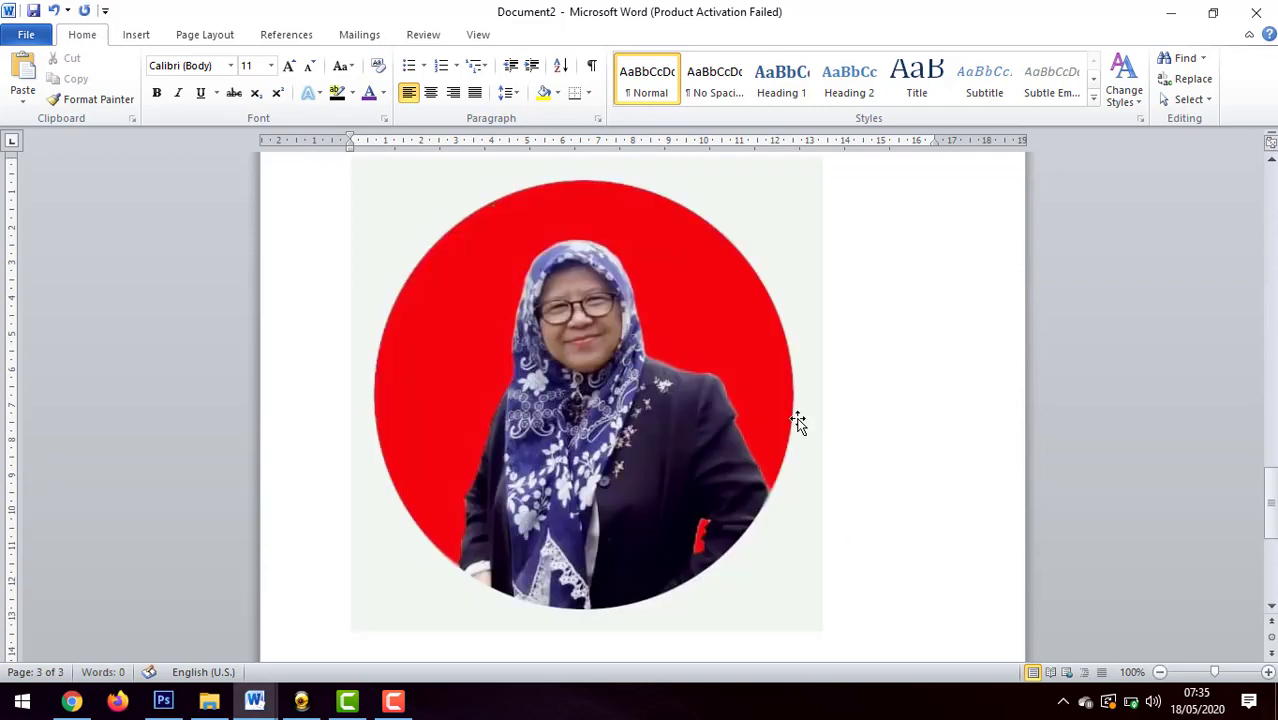
{"action": "scroll", "coordinate": [785, 415], "scroll_direction": "down", "scroll_amount": 1}
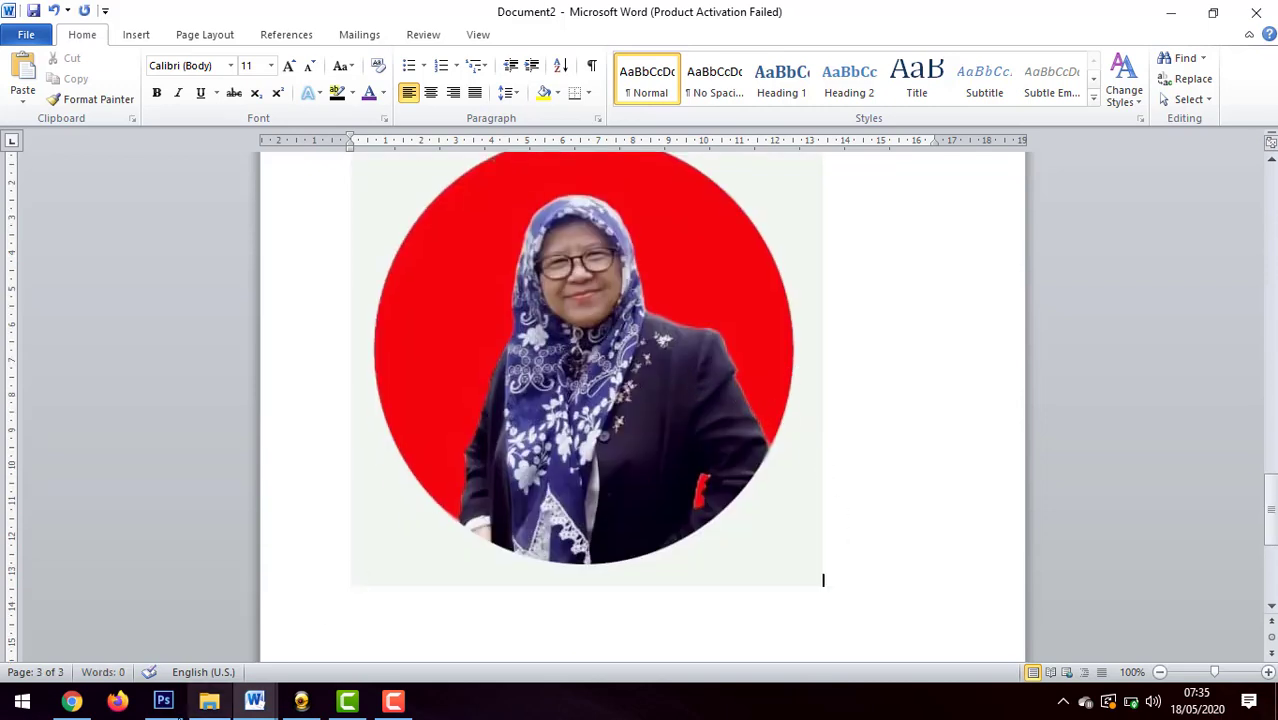
Switch to Photoshop, start a new document and name it POTO followed by the portrayed woman's name.
{"action": "left_click", "coordinate": [163, 701]}
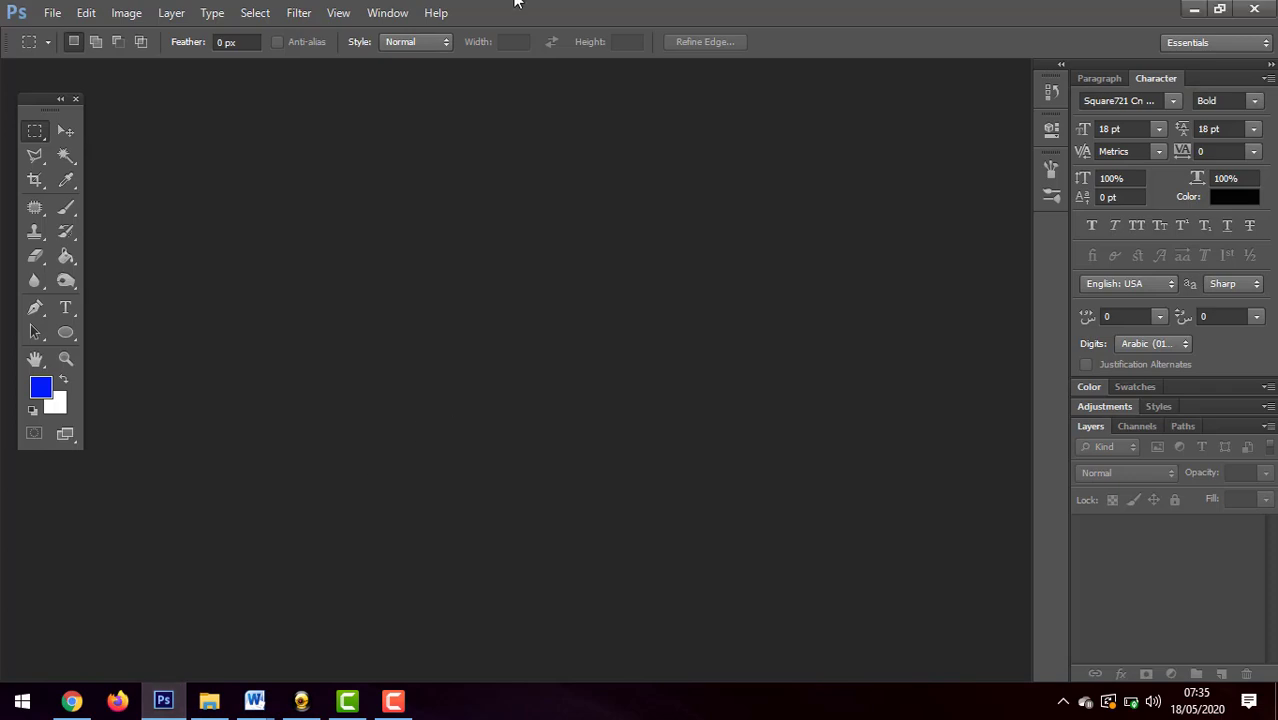
{"action": "left_click", "coordinate": [52, 13]}
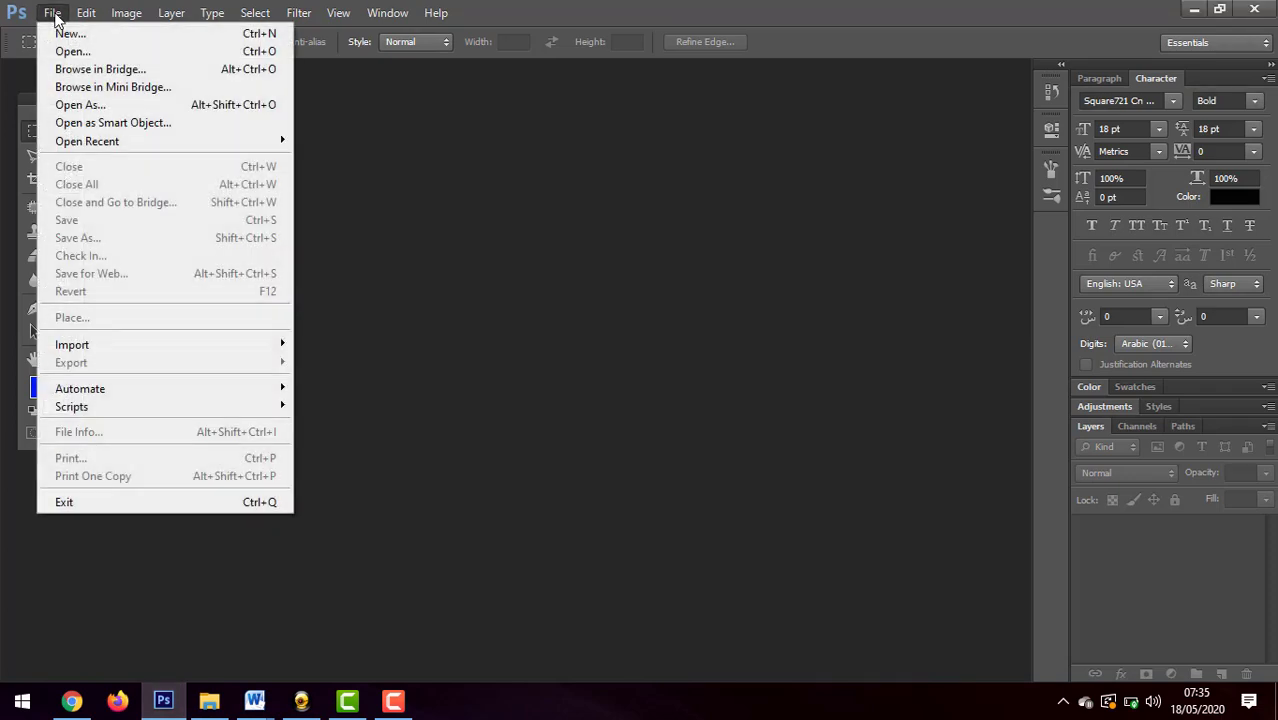
{"action": "left_click", "coordinate": [64, 35]}
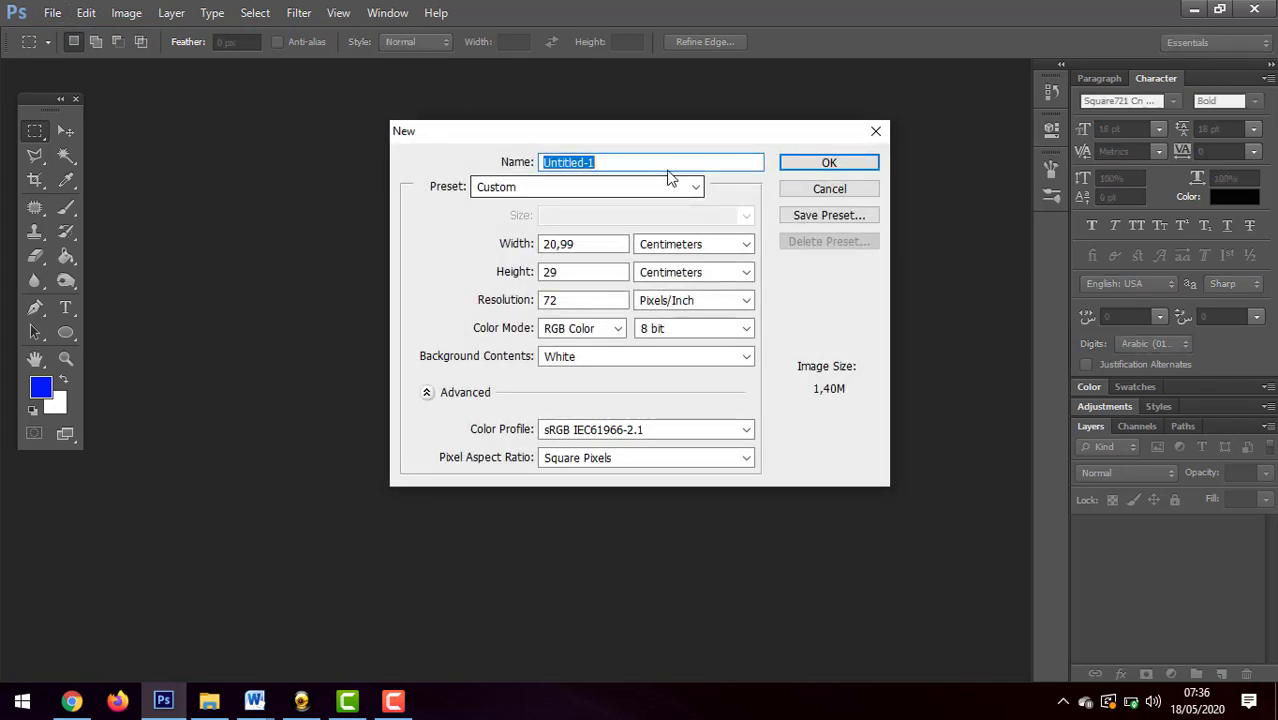
{"action": "type", "text": "poto"}
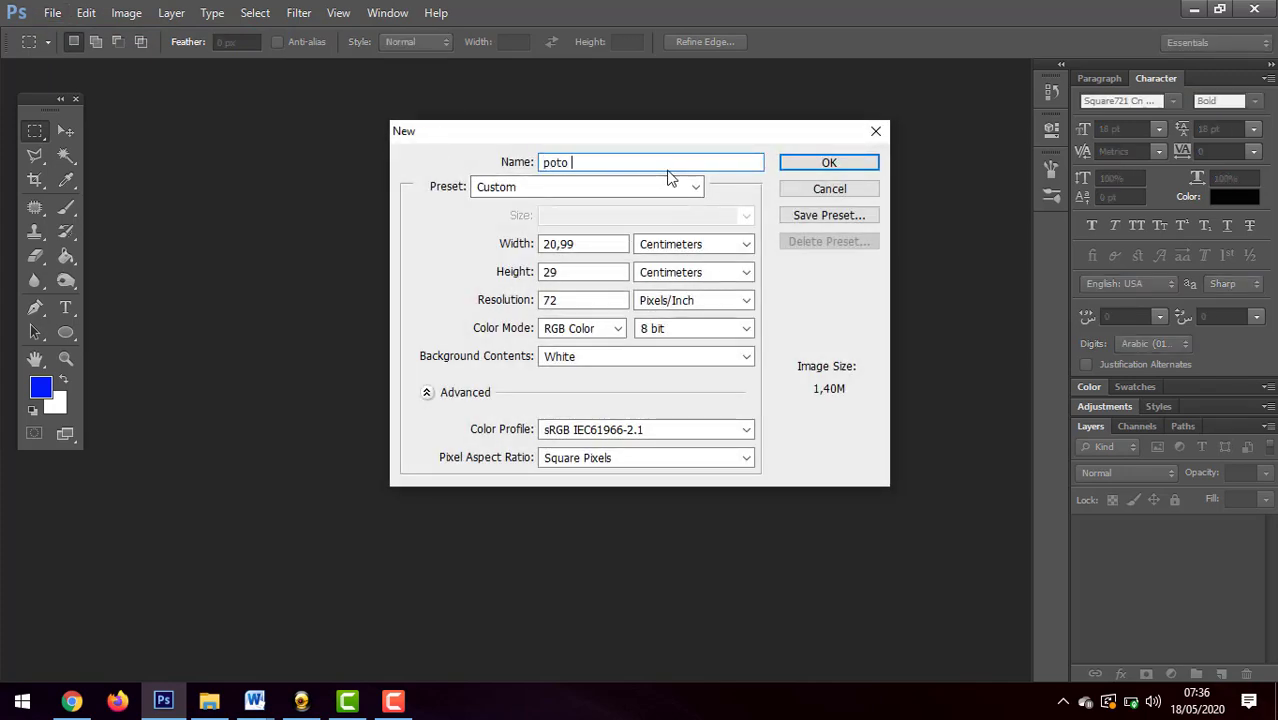
{"action": "key", "text": "BackSpace"}
{"action": "key", "text": "BackSpace"}
{"action": "key", "text": "BackSpace"}
{"action": "key", "text": "BackSpace"}
{"action": "type", "text": "POTO BUNDA NUR"}
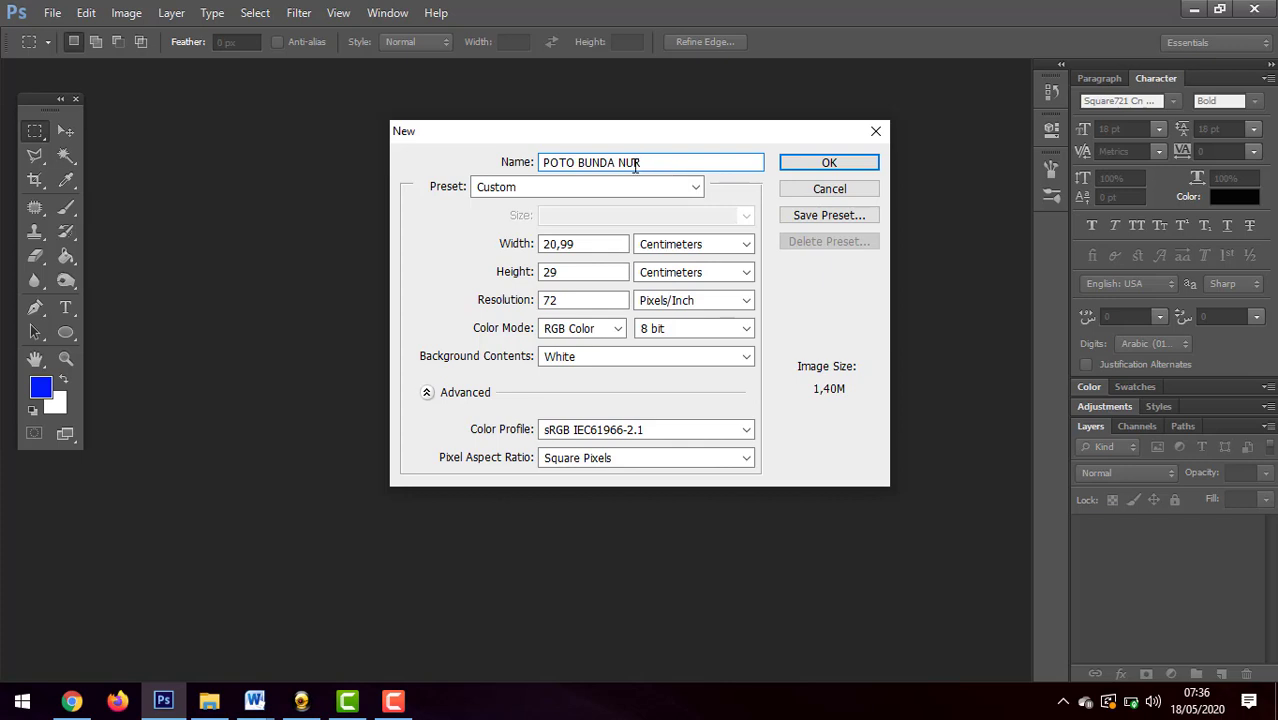
Set the new document's width and height to 20 centimeters each and create it.
{"action": "left_click", "coordinate": [570, 245]}
{"action": "left_click_drag", "start_coordinate": [608, 243], "coordinate": [522, 250]}
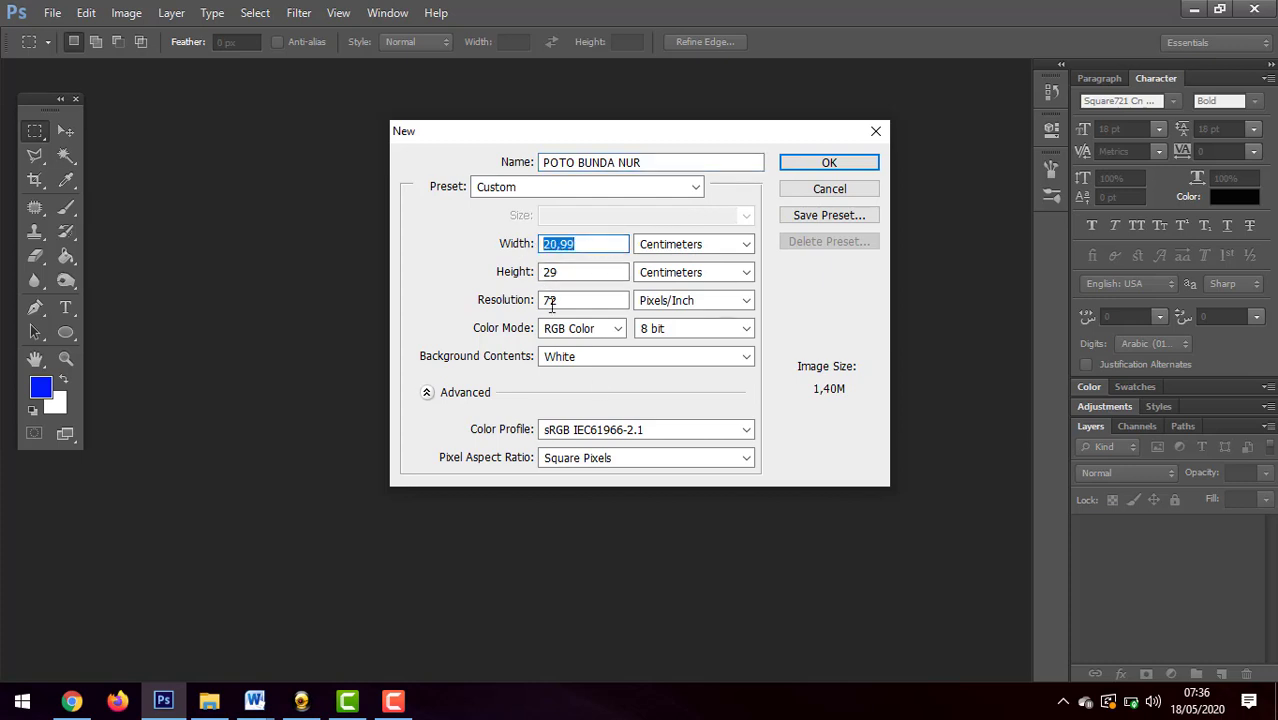
{"action": "type", "text": "20"}
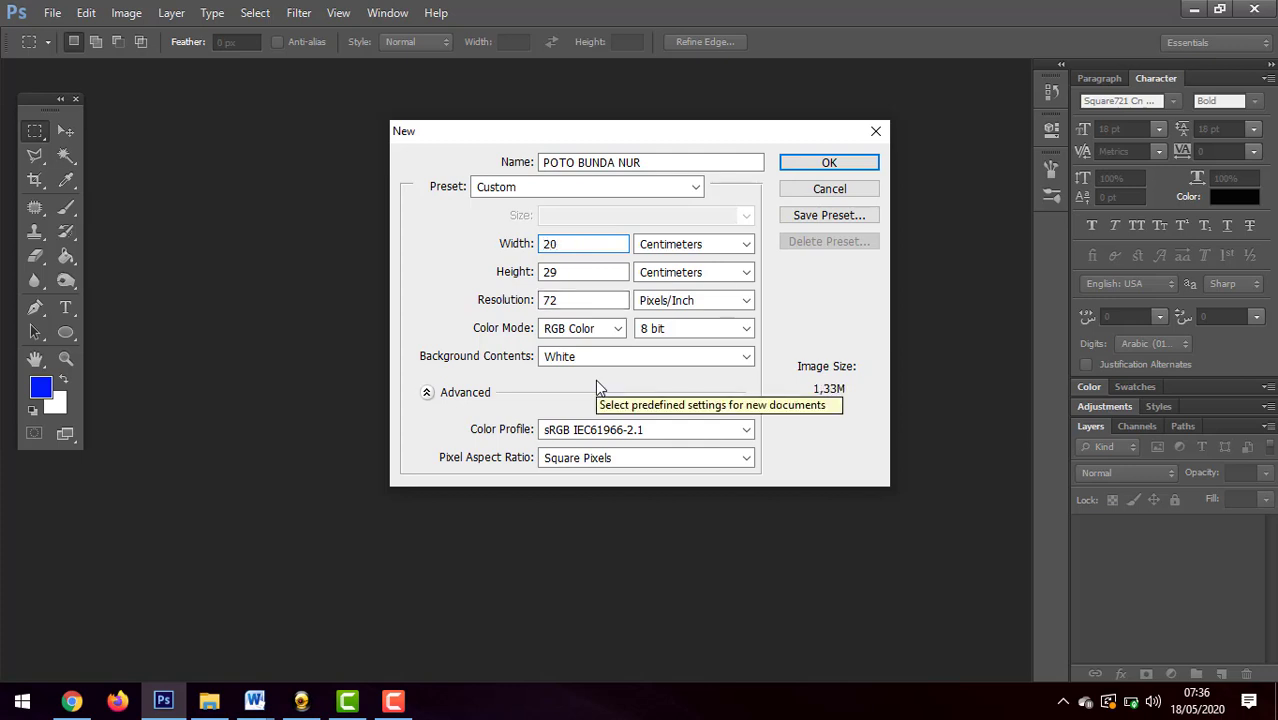
{"action": "key", "text": "Tab"}
{"action": "type", "text": "20"}
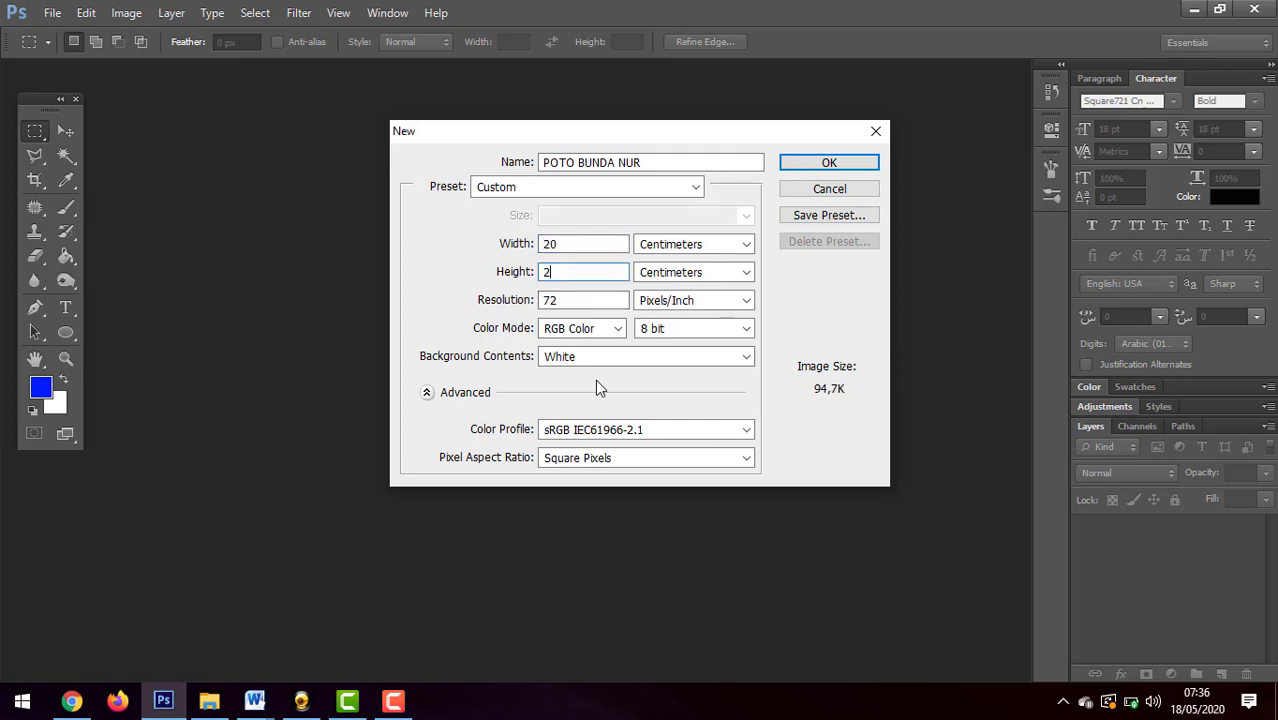
{"action": "left_click", "coordinate": [750, 252]}
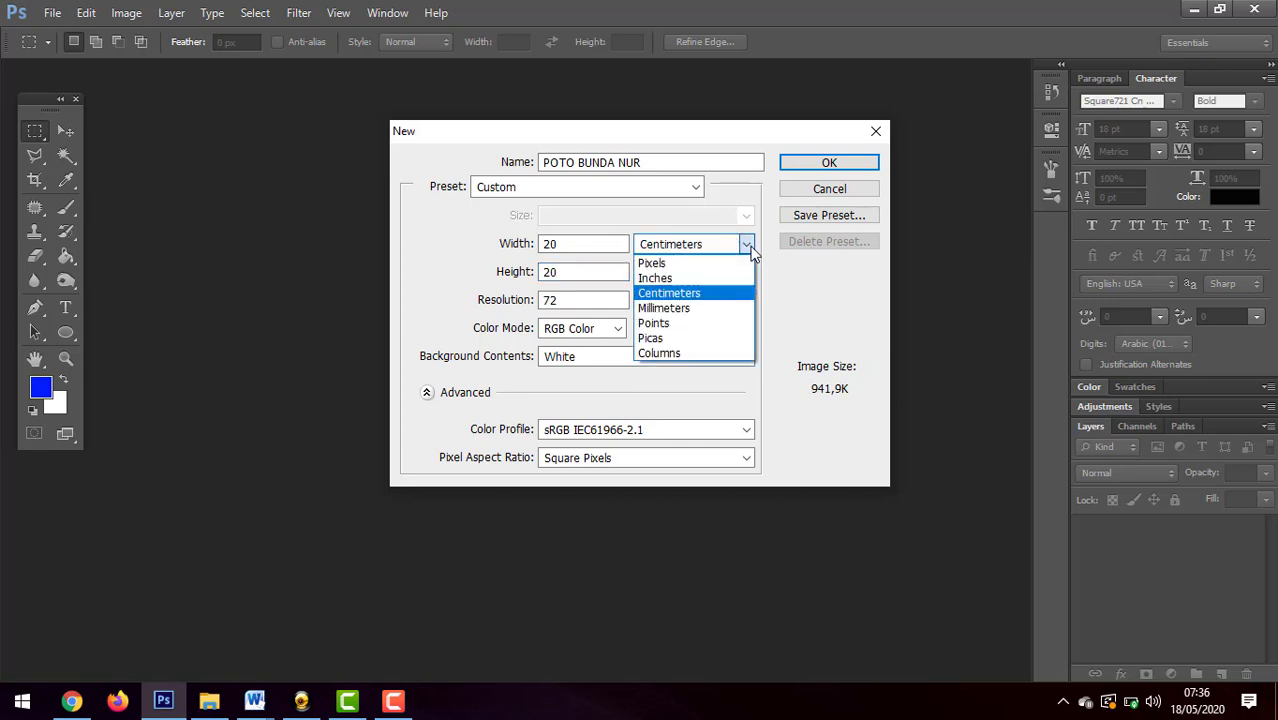
{"action": "left_click", "coordinate": [752, 252]}
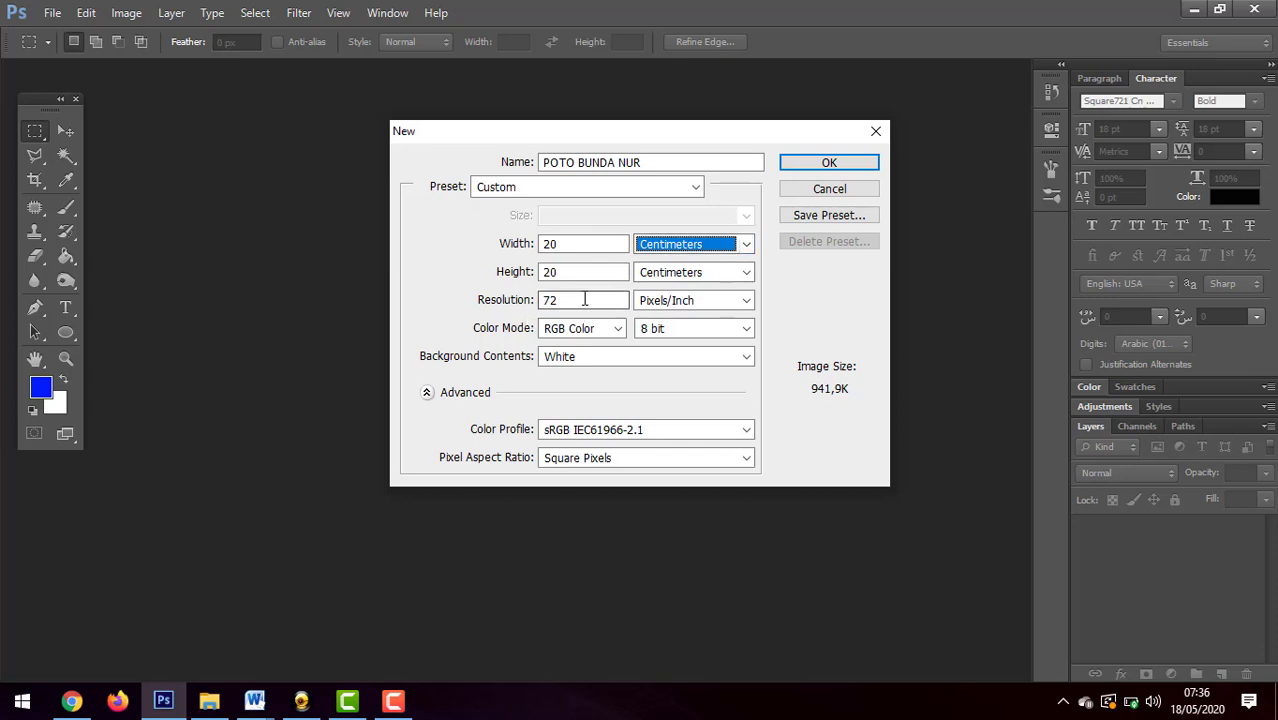
{"action": "left_click", "coordinate": [826, 163]}
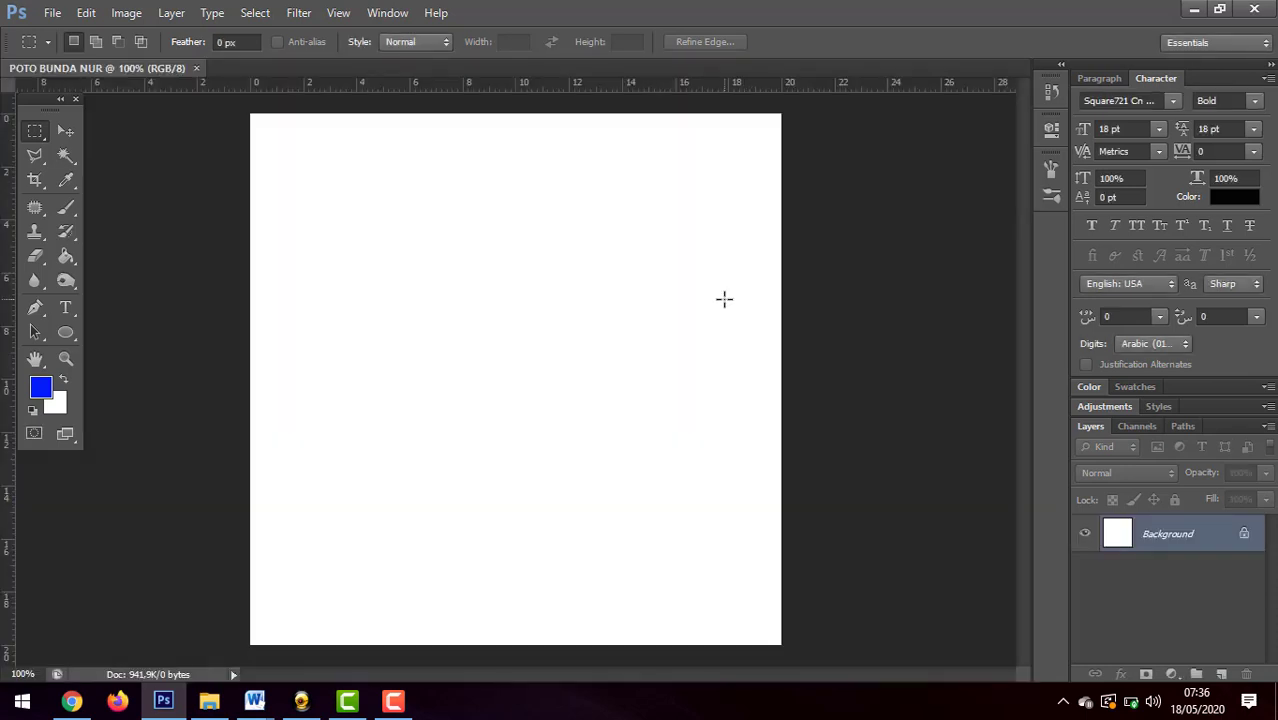
Switch to Document2 in Word and copy the circular portrait picture.
{"action": "left_click", "coordinate": [66, 131]}
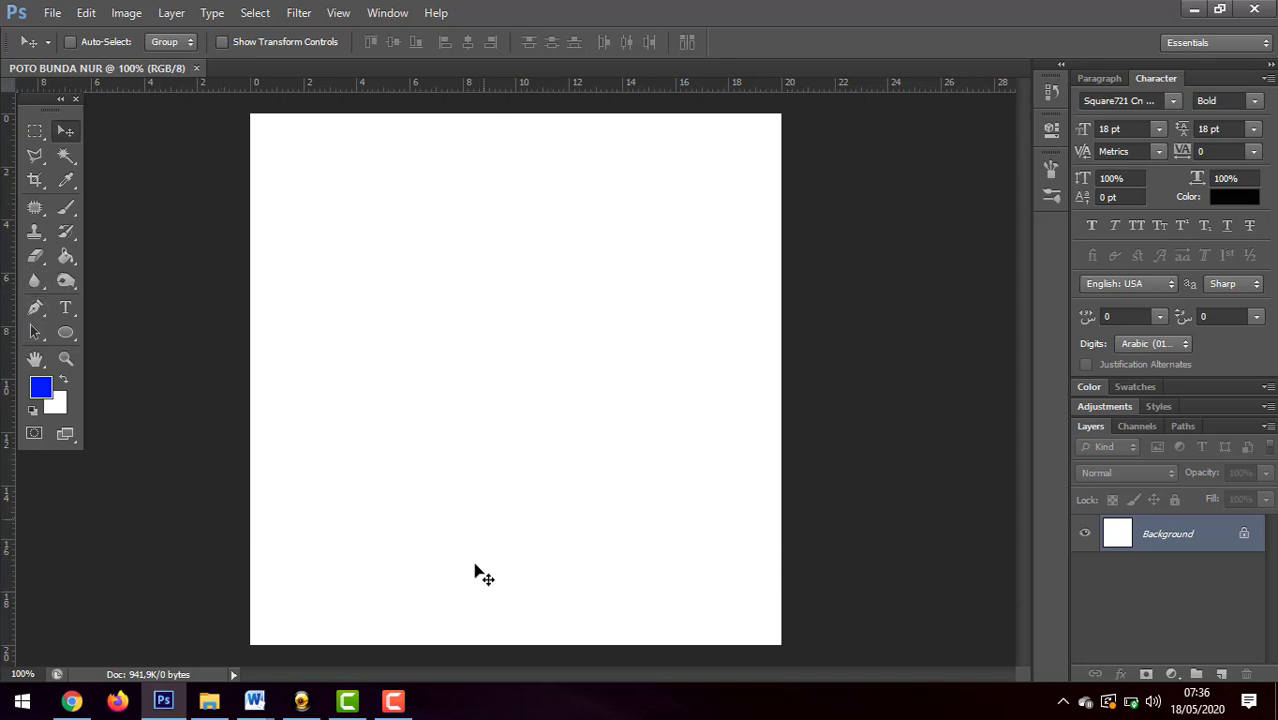
{"action": "left_click", "coordinate": [266, 705]}
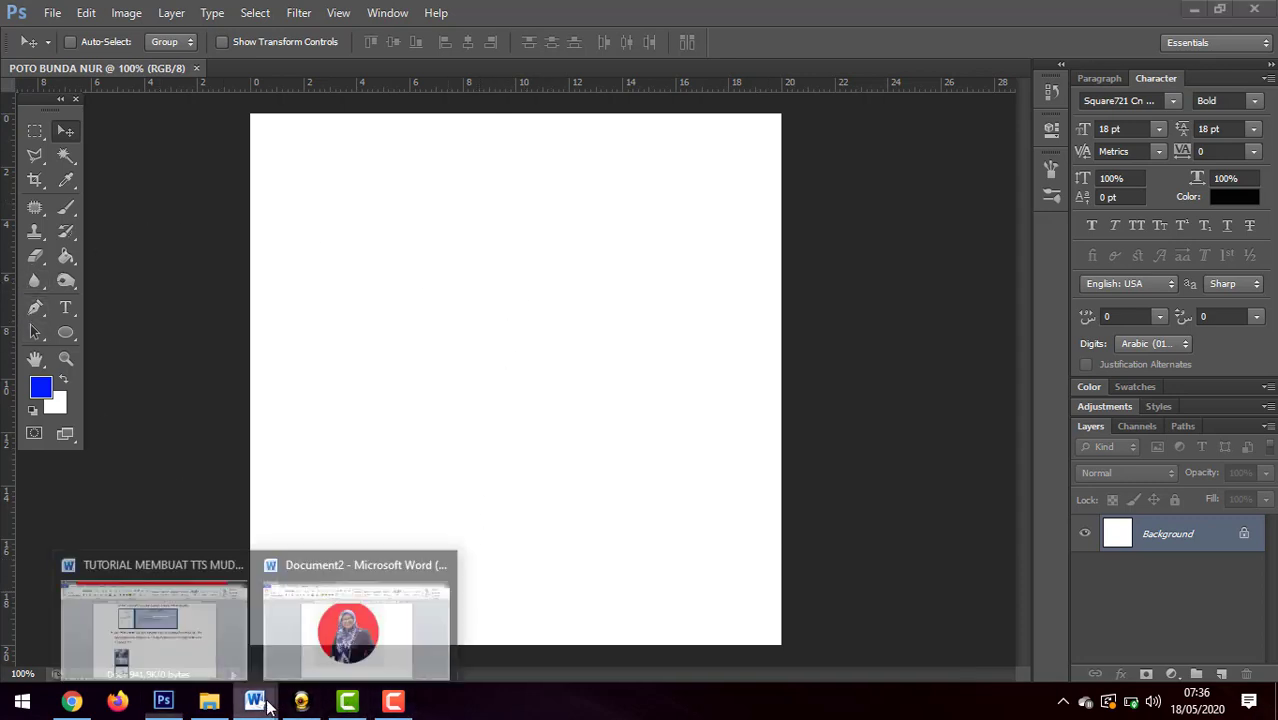
{"action": "left_click", "coordinate": [372, 638]}
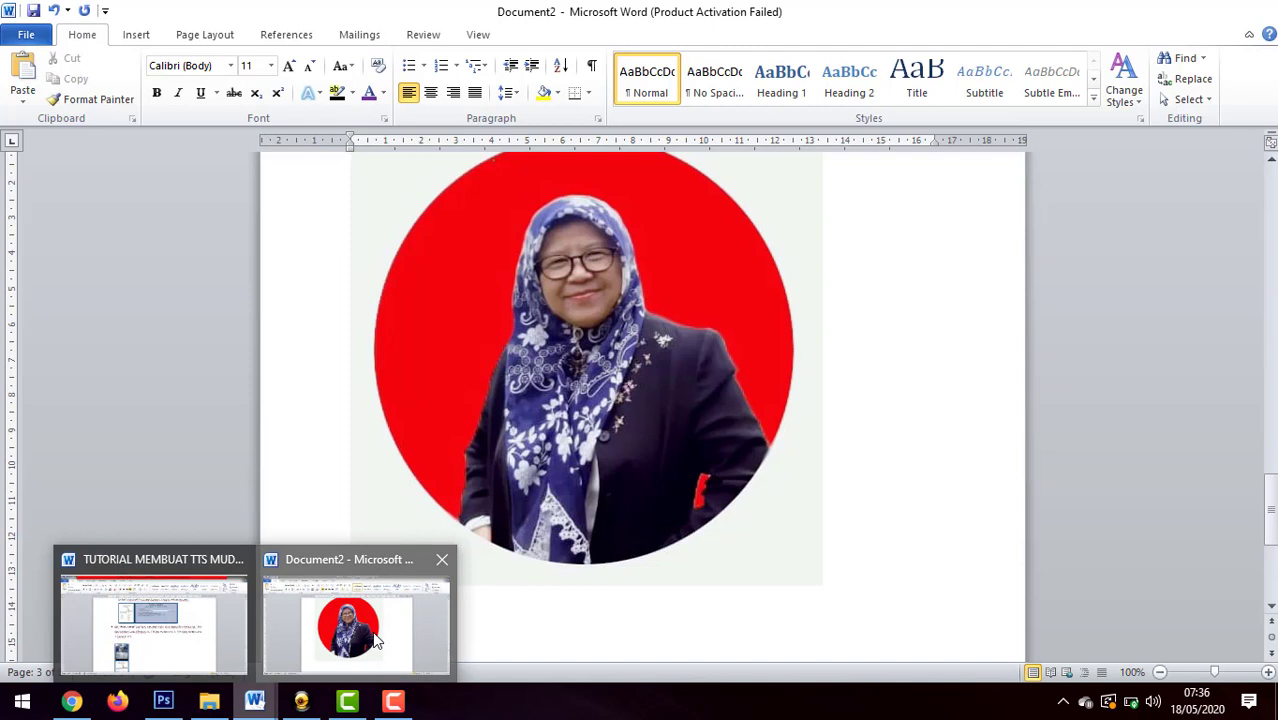
{"action": "left_click", "coordinate": [668, 296]}
{"action": "scroll", "coordinate": [417, 543], "scroll_direction": "up", "scroll_amount": 3}
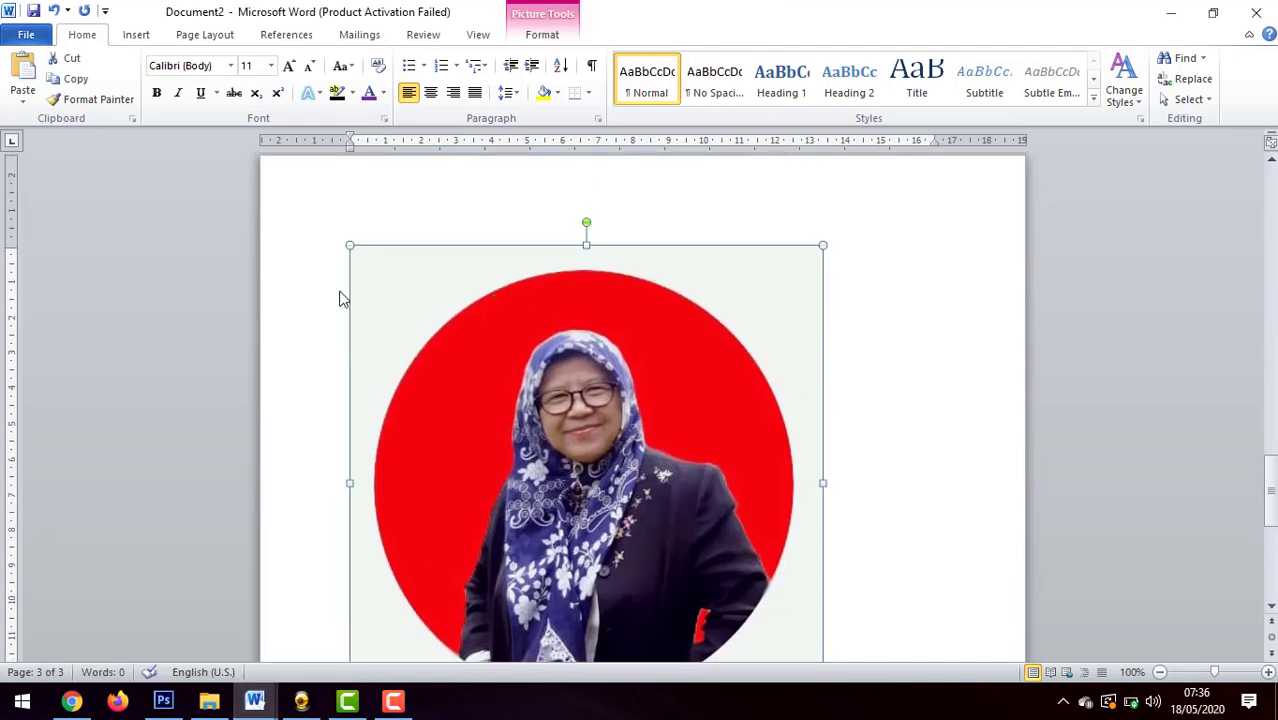
{"action": "scroll", "coordinate": [866, 399], "scroll_direction": "down", "scroll_amount": 3}
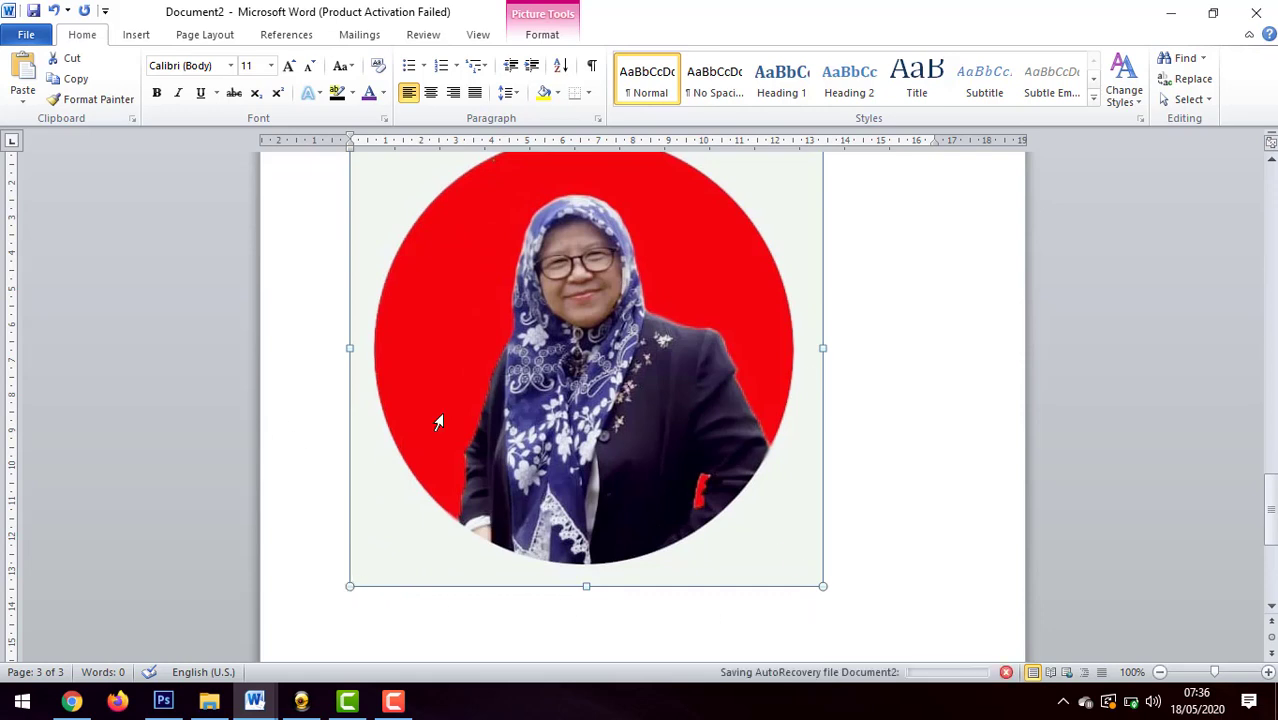
{"action": "scroll", "coordinate": [333, 285], "scroll_direction": "up", "scroll_amount": 3}
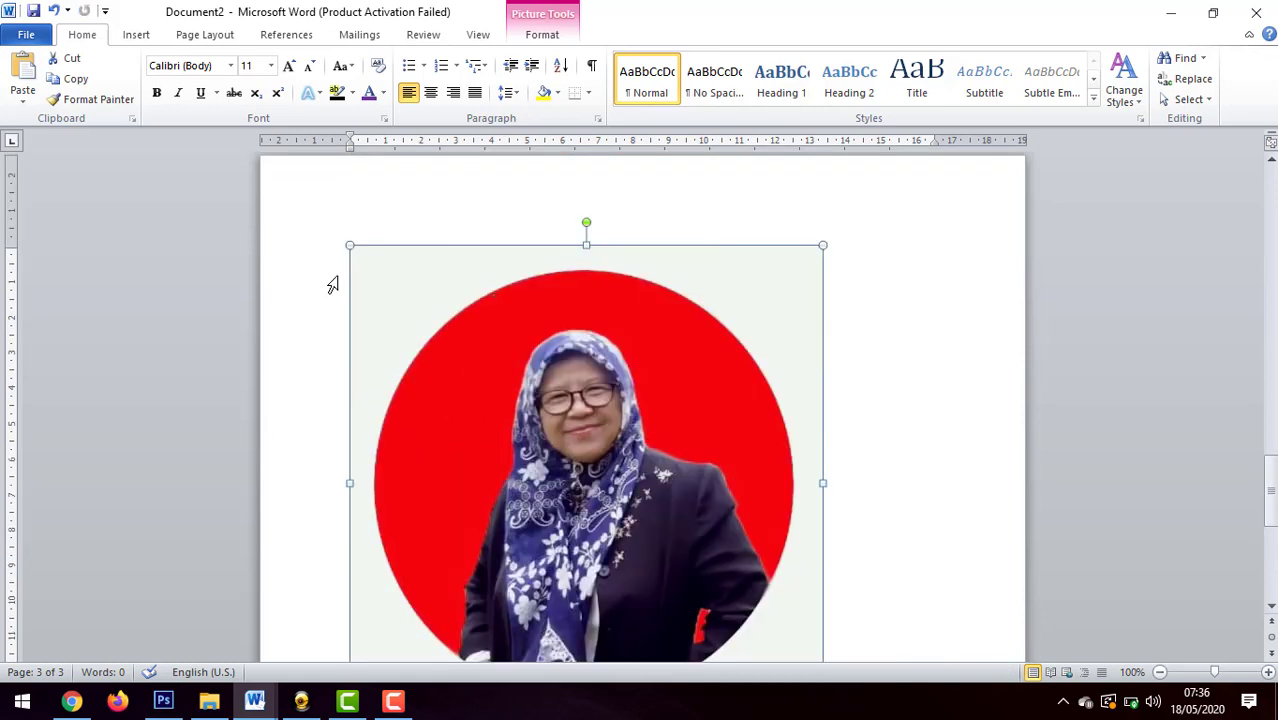
{"action": "right_click", "coordinate": [616, 396]}
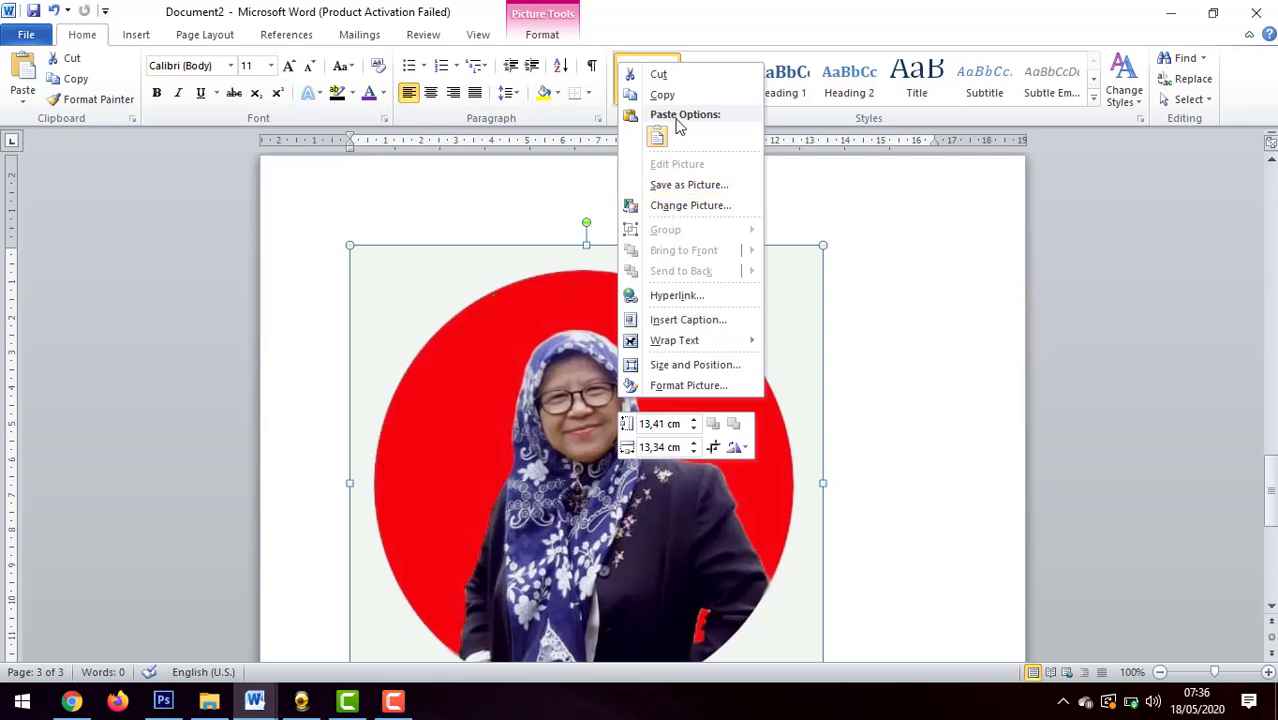
{"action": "left_click", "coordinate": [670, 95]}
Switch to Photoshop, paste the copied portrait into the blank 20 × 20 cm document and dismiss the battery notice.
{"action": "left_click", "coordinate": [165, 703]}
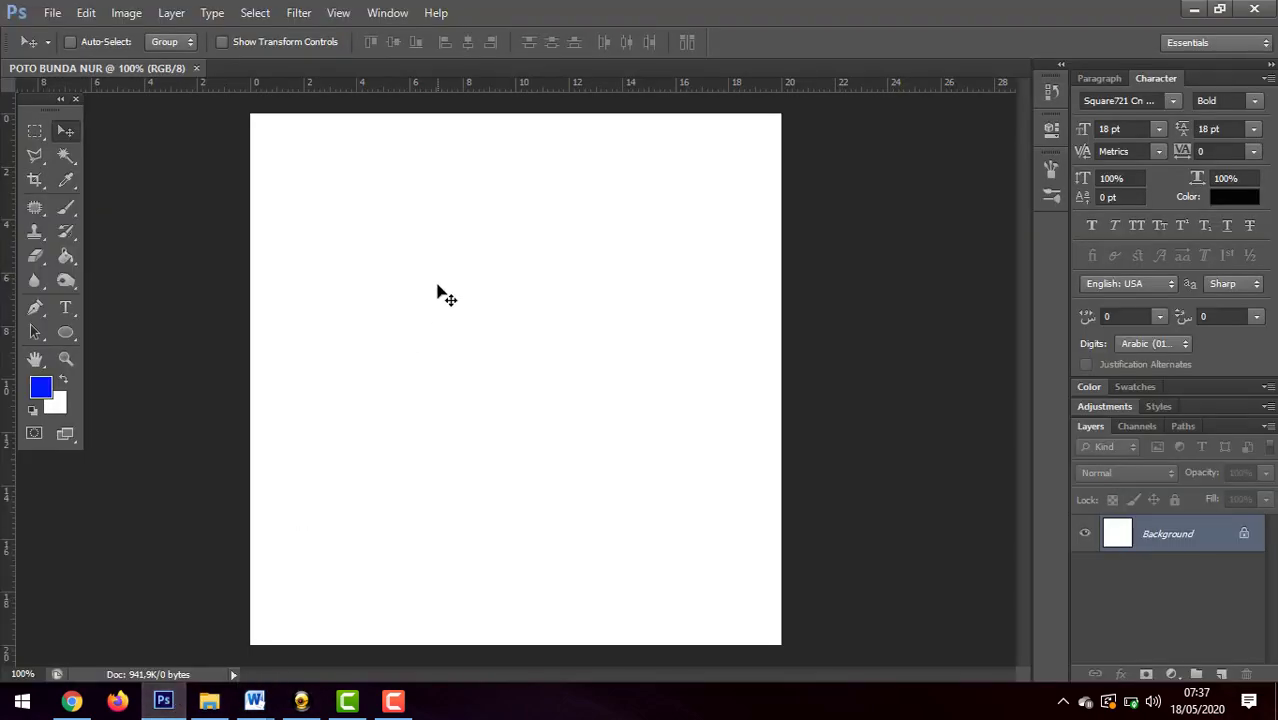
{"action": "key", "text": "ctrl+v"}
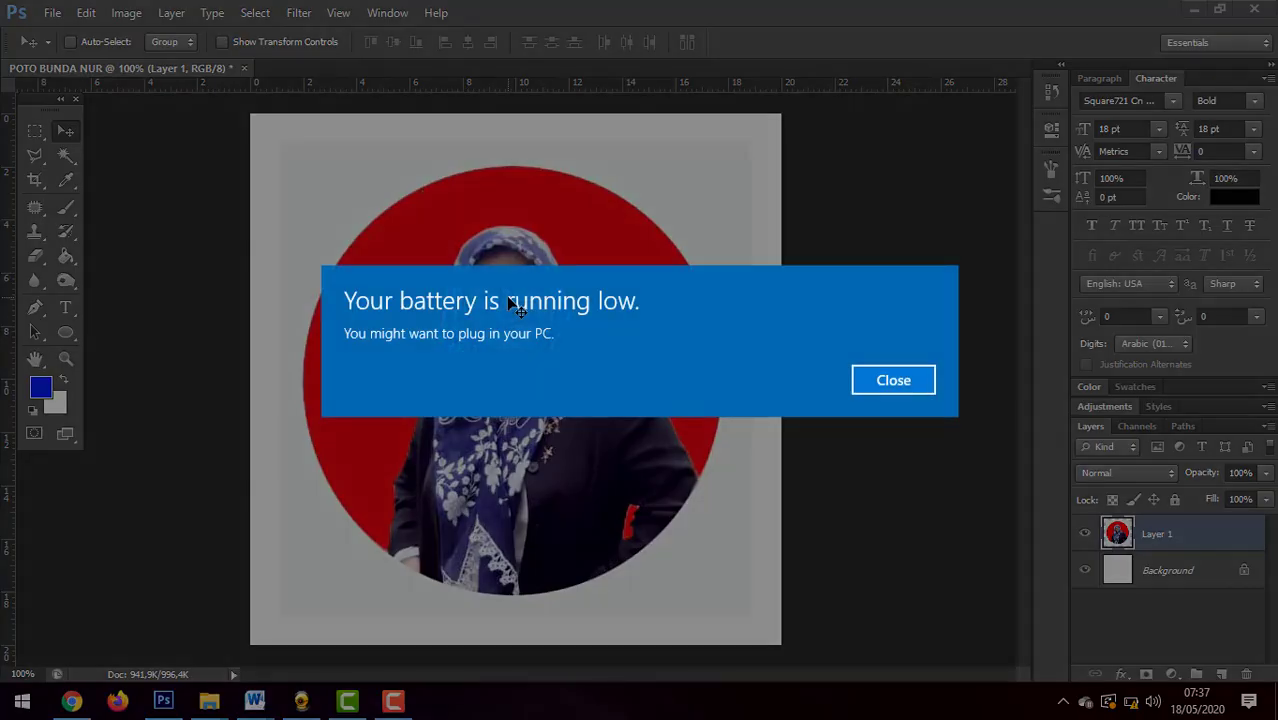
{"action": "left_click", "coordinate": [891, 382]}
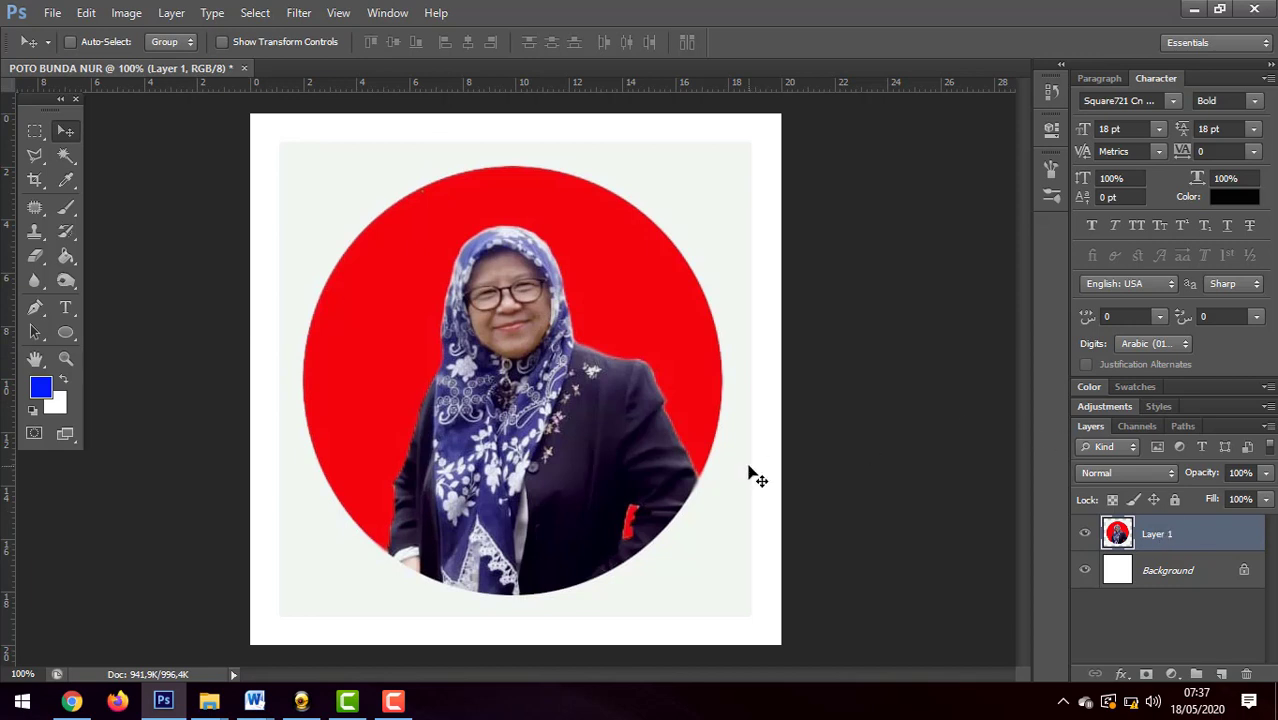
Select the pale background around the red circle with the Magic Wand at tolerance 32, delete it and deselect.
{"action": "left_click", "coordinate": [74, 162]}
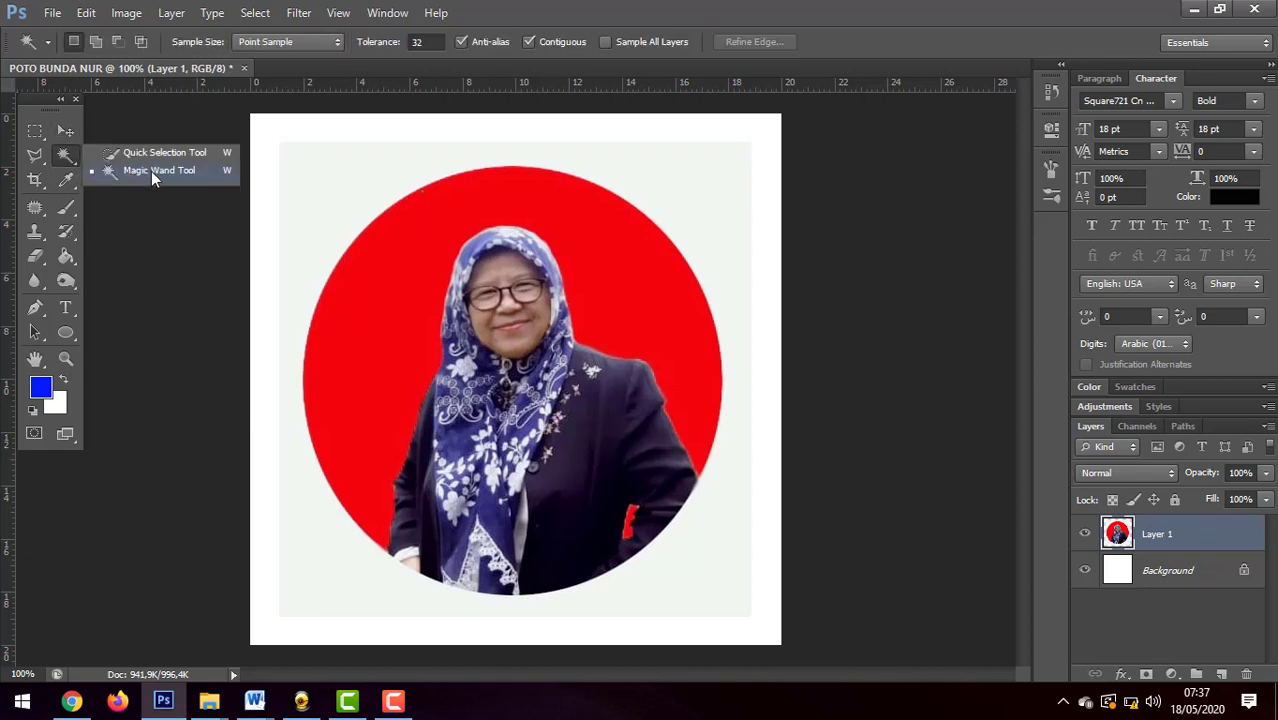
{"action": "left_click", "coordinate": [44, 268]}
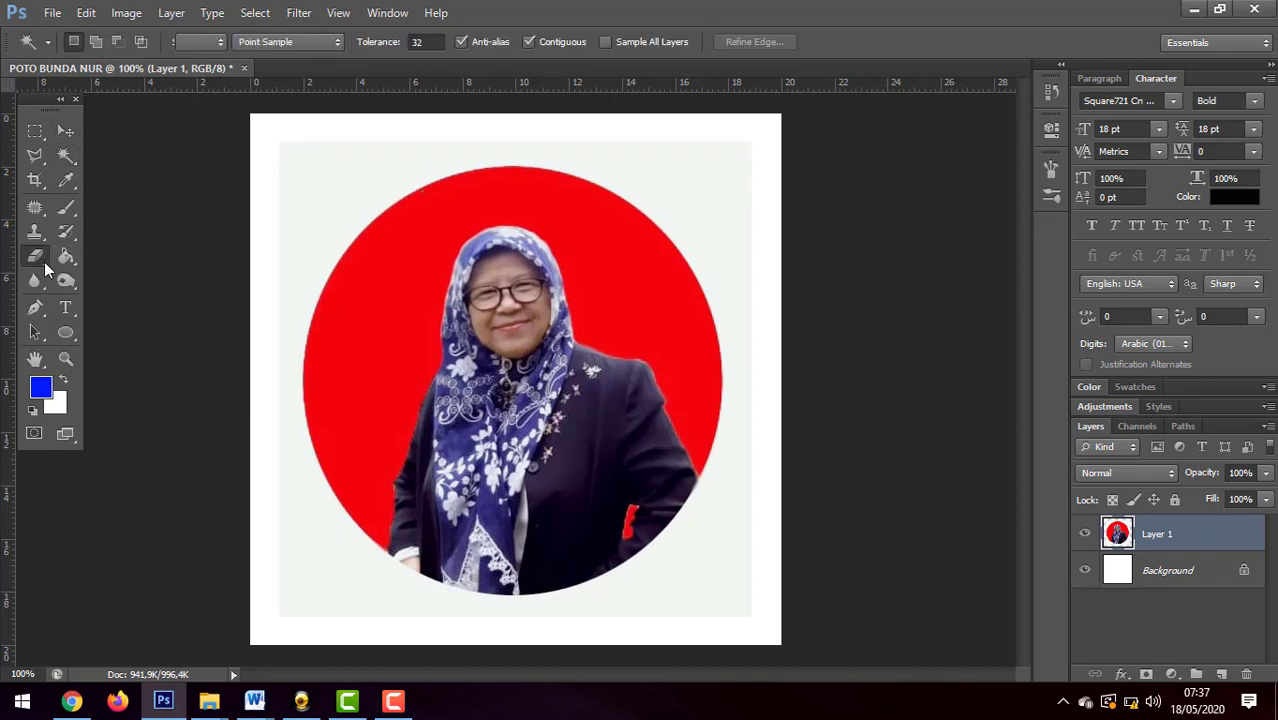
{"action": "left_click_drag", "start_coordinate": [44, 268], "coordinate": [62, 284]}
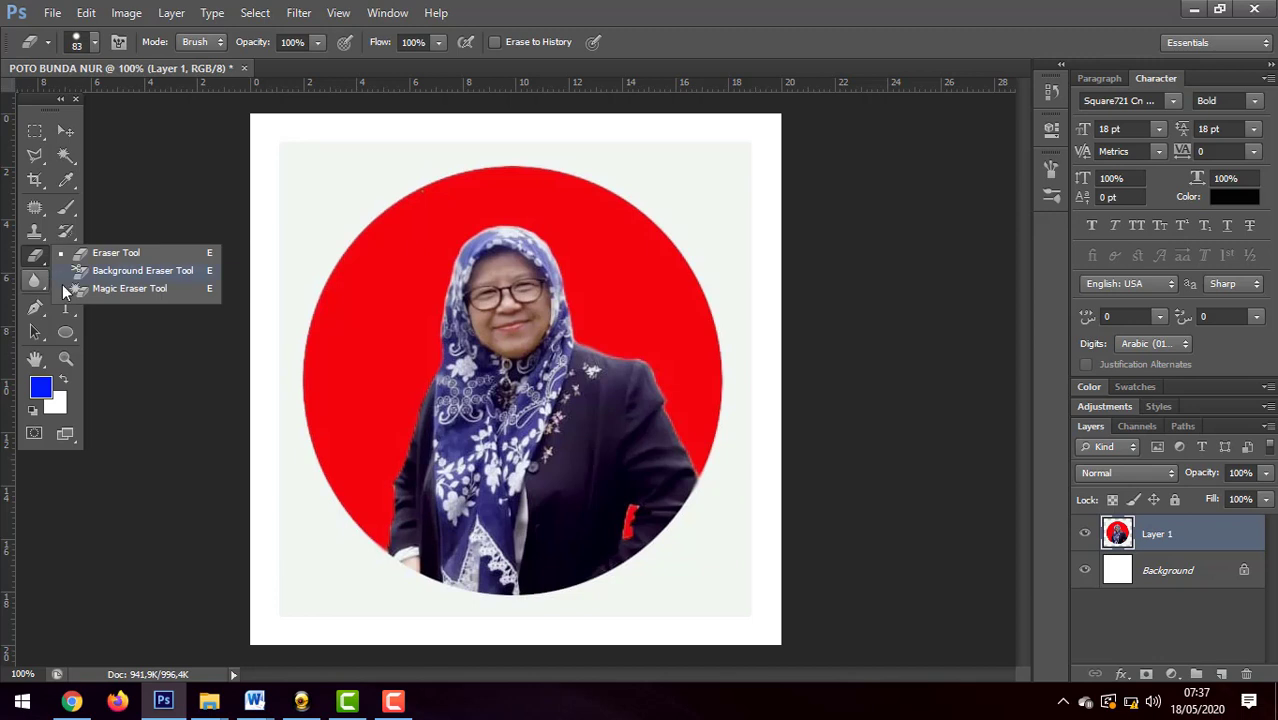
{"action": "left_click", "coordinate": [73, 158]}
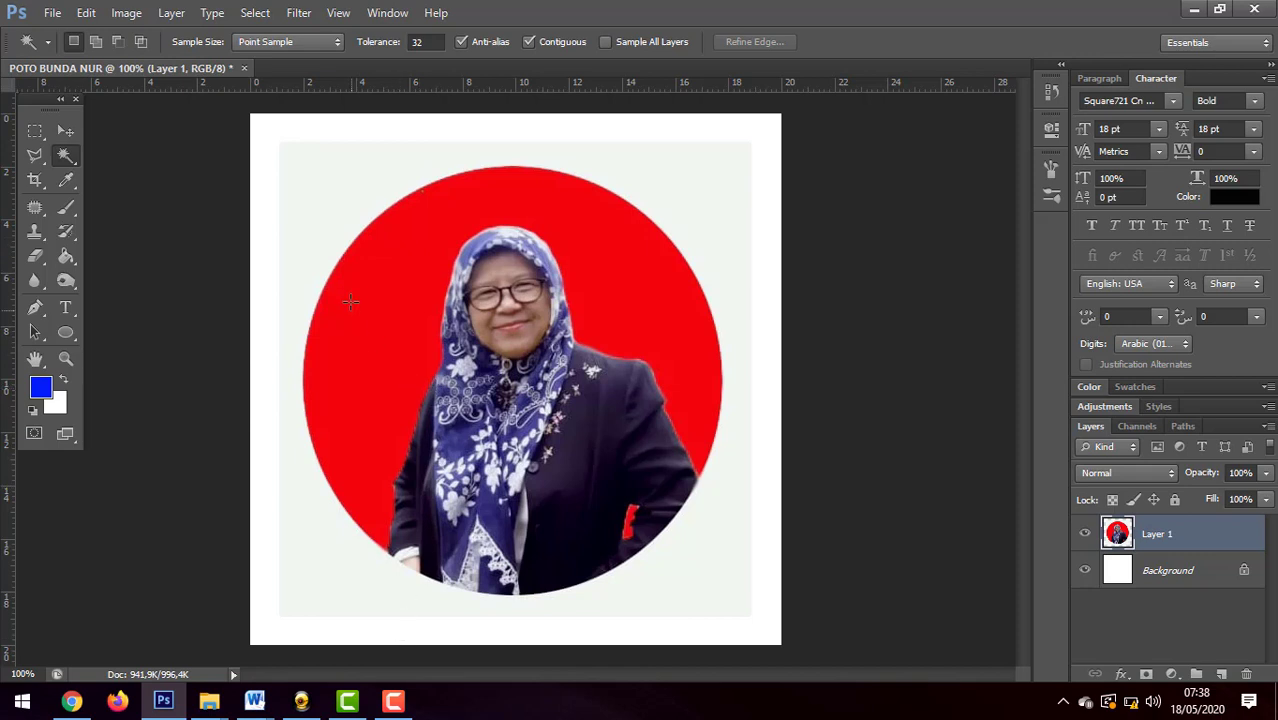
{"action": "left_click", "coordinate": [323, 197]}
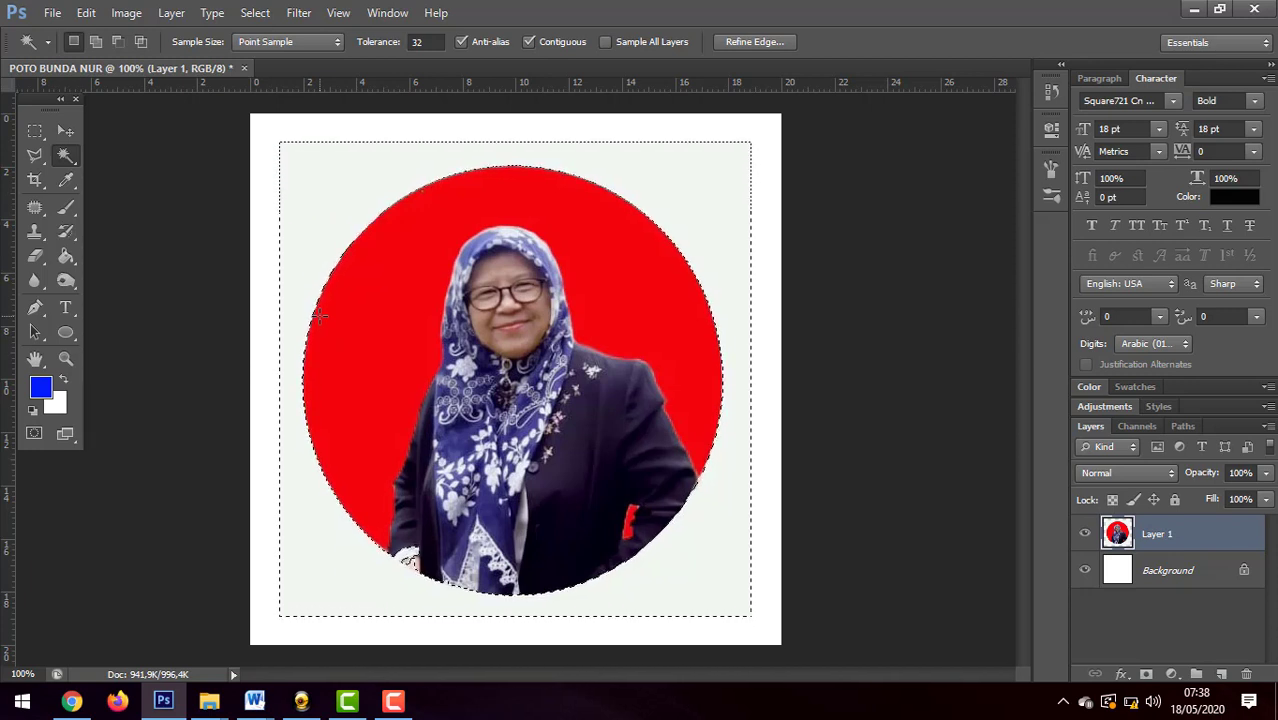
{"action": "key", "text": "Delete"}
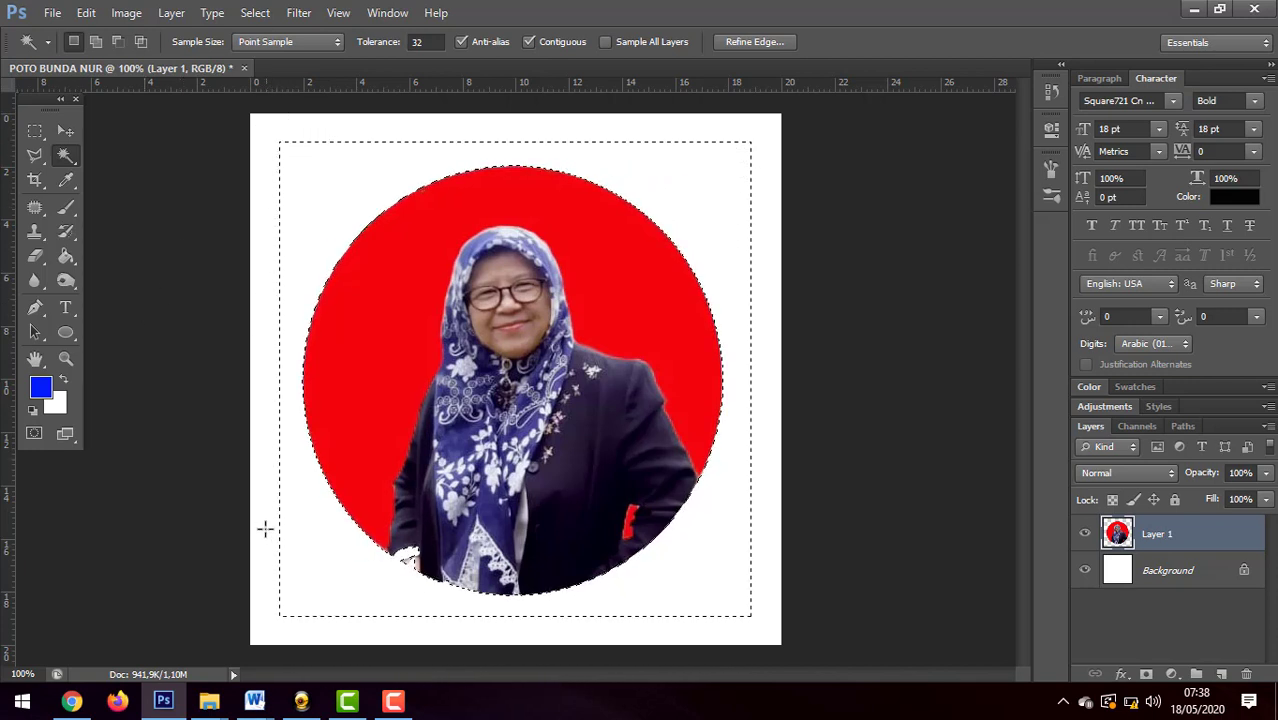
{"action": "key", "text": "ctrl+d"}
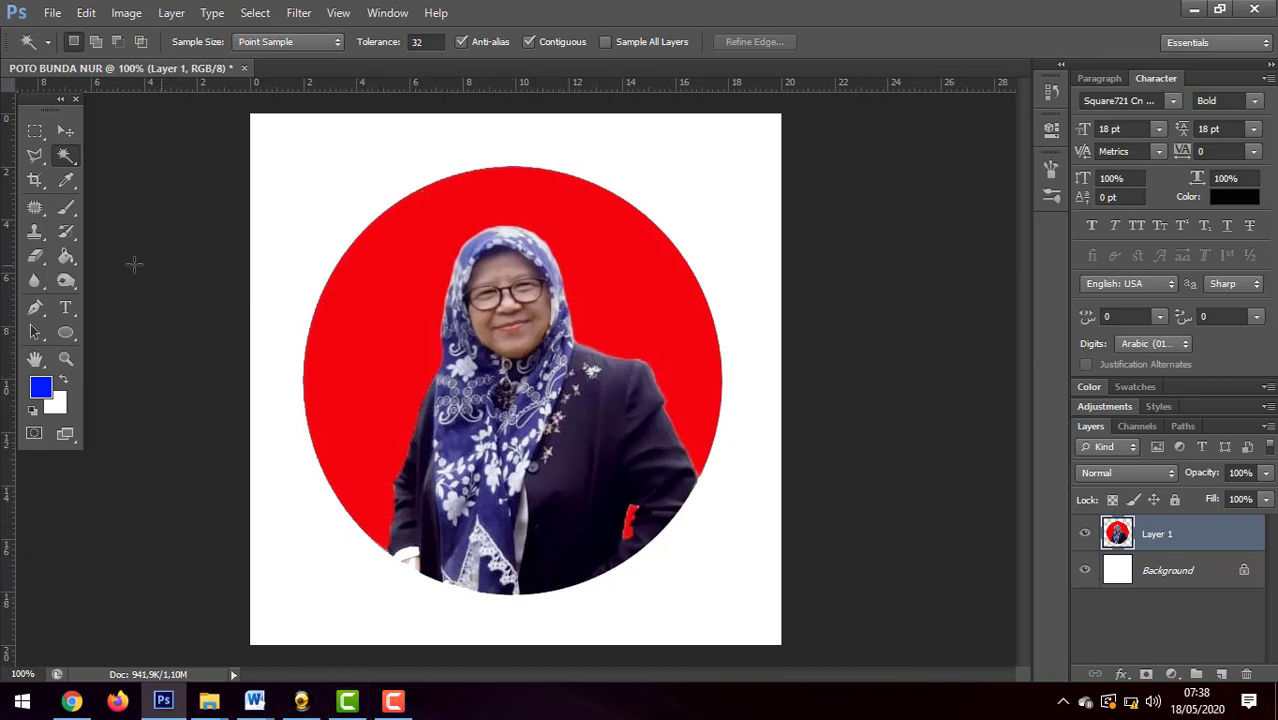
Erase the red circle fill behind the woman with the Magic Eraser at tolerance 32.
{"action": "left_click", "coordinate": [36, 262]}
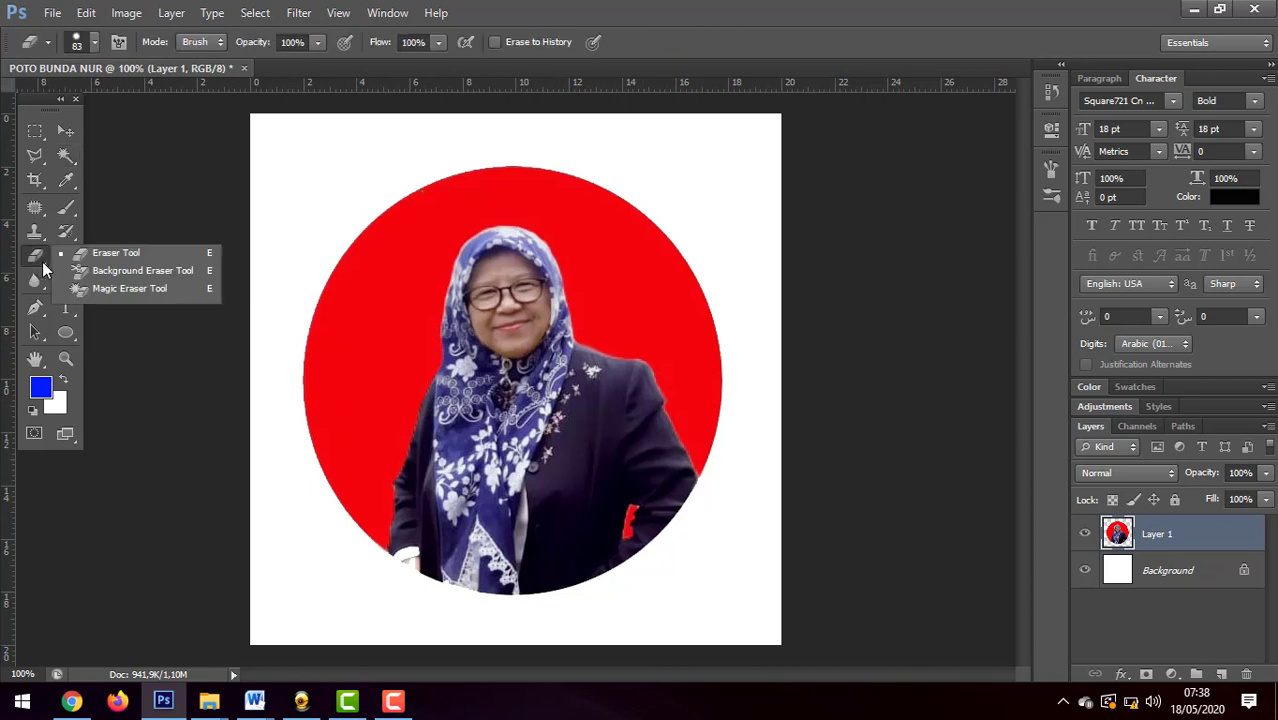
{"action": "left_click", "coordinate": [76, 172]}
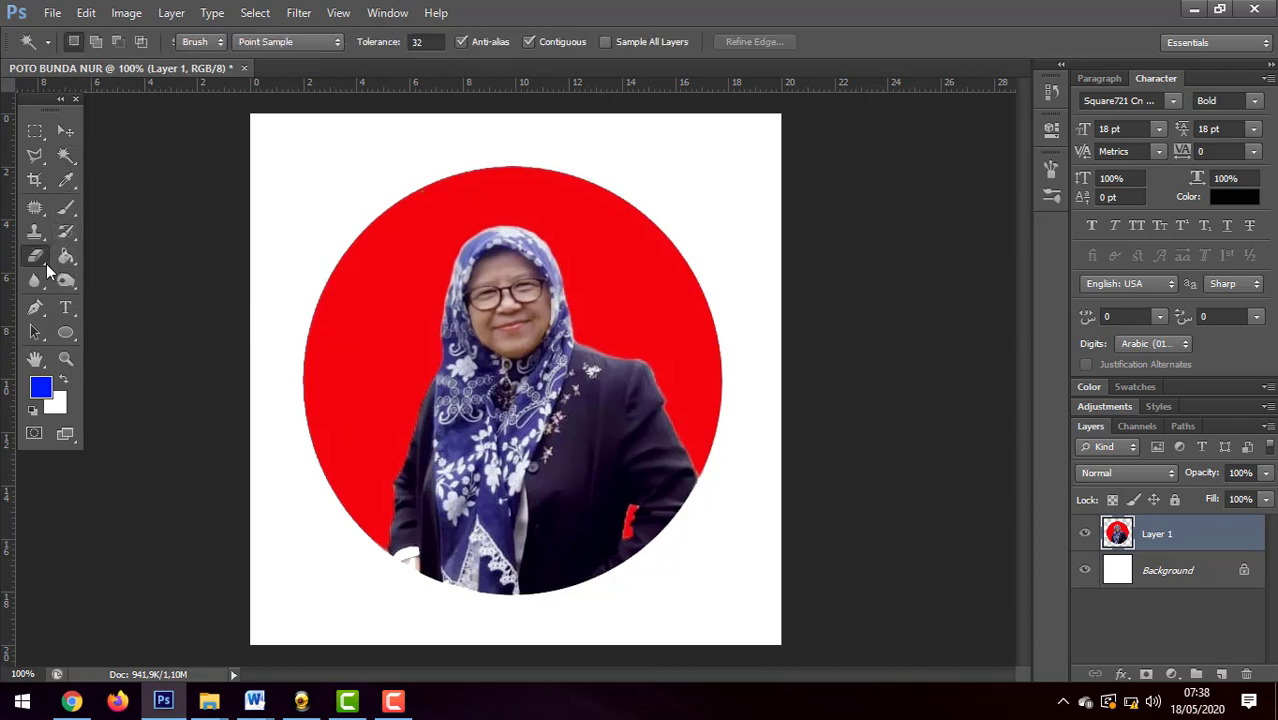
{"action": "left_click", "coordinate": [46, 264]}
{"action": "left_click", "coordinate": [92, 290]}
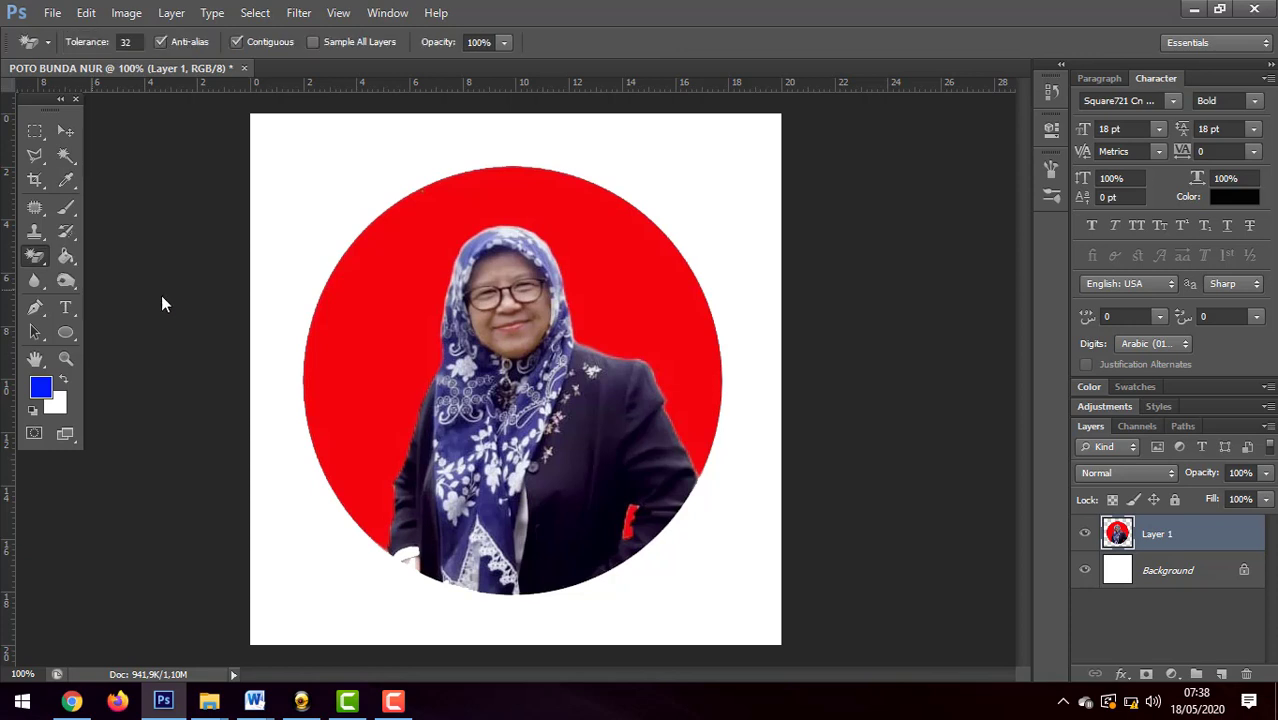
{"action": "left_click", "coordinate": [376, 296]}
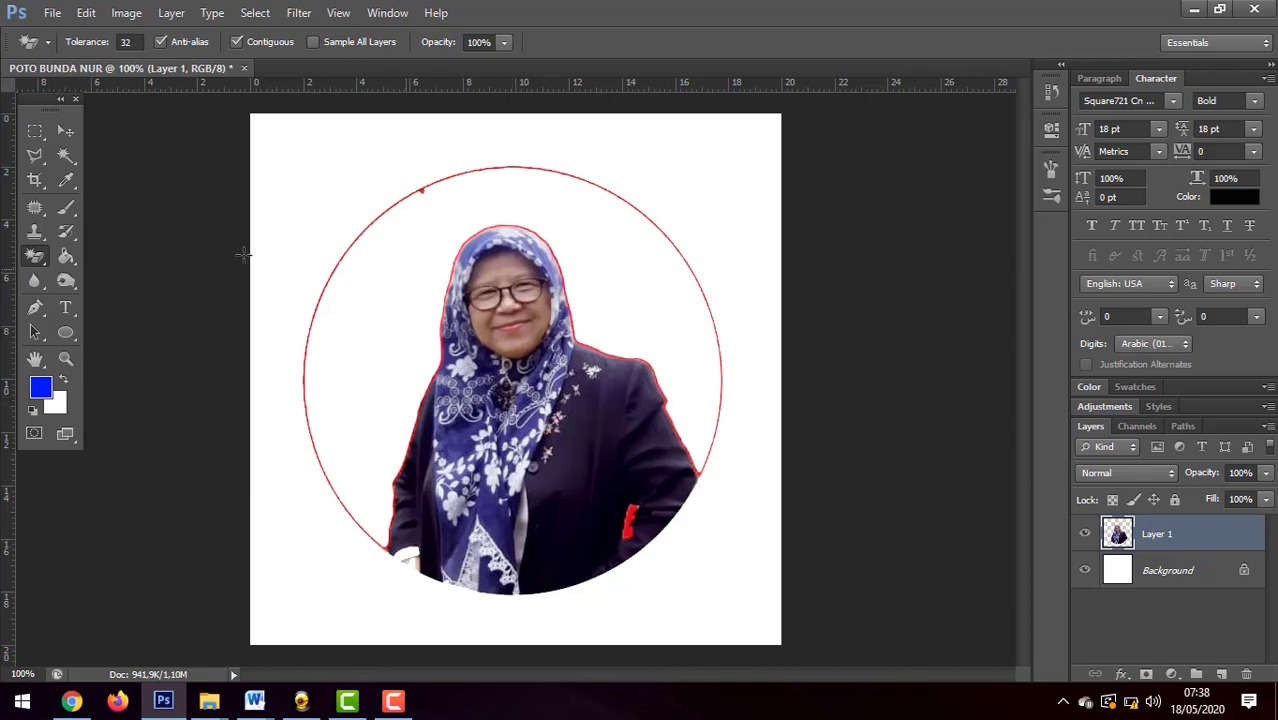
Erase the leftover thin red circle outline around the woman with the regular Eraser at 83 px.
{"action": "right_click", "coordinate": [43, 258]}
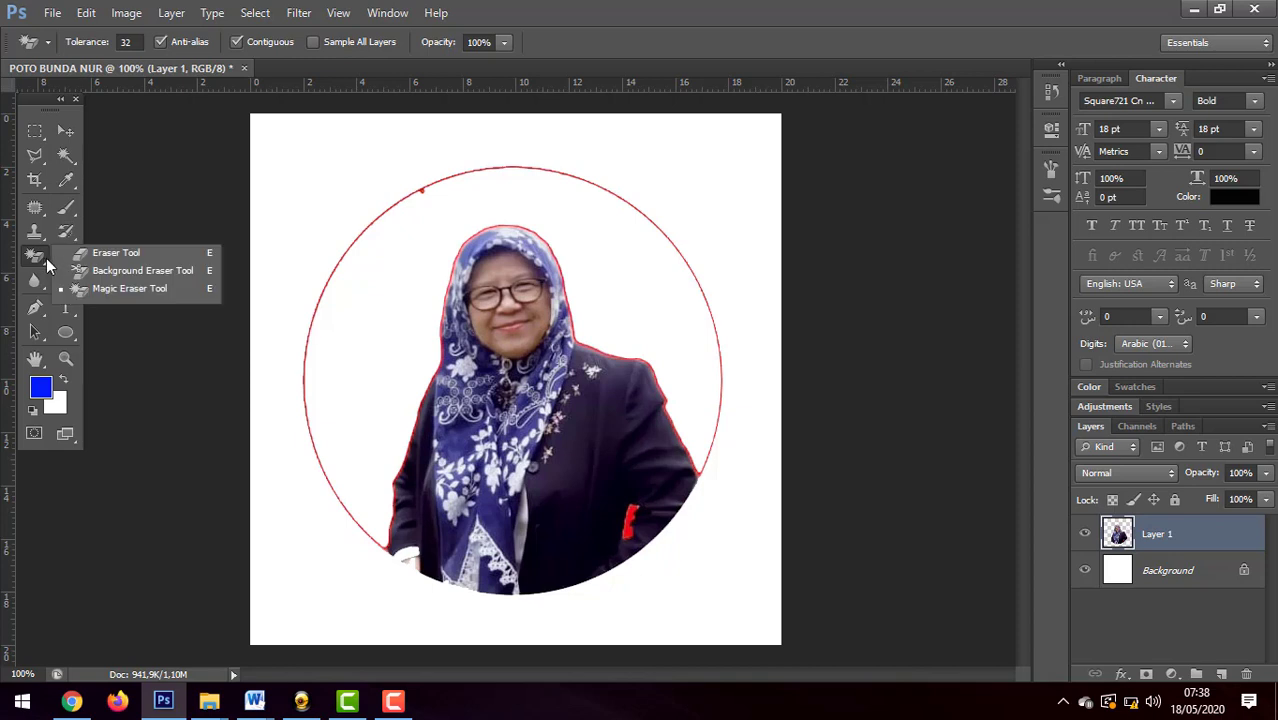
{"action": "left_click", "coordinate": [116, 257]}
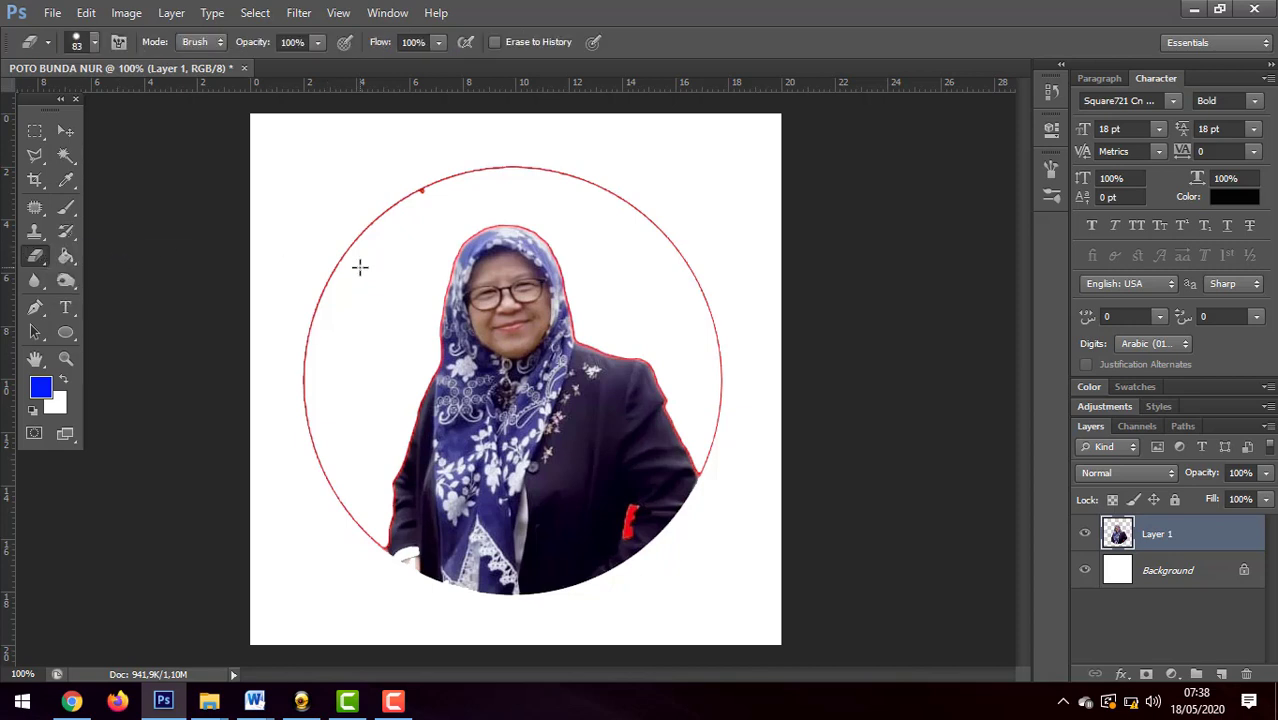
{"action": "mouse_move", "coordinate": [356, 263]}
{"action": "left_mouse_down"}
{"action": "mouse_move", "coordinate": [323, 324]}
{"action": "mouse_move", "coordinate": [392, 199]}
{"action": "mouse_move", "coordinate": [490, 156]}
{"action": "mouse_move", "coordinate": [599, 180]}
{"action": "mouse_move", "coordinate": [637, 212]}
{"action": "mouse_move", "coordinate": [721, 357]}
{"action": "mouse_move", "coordinate": [734, 448]}
{"action": "left_mouse_up"}
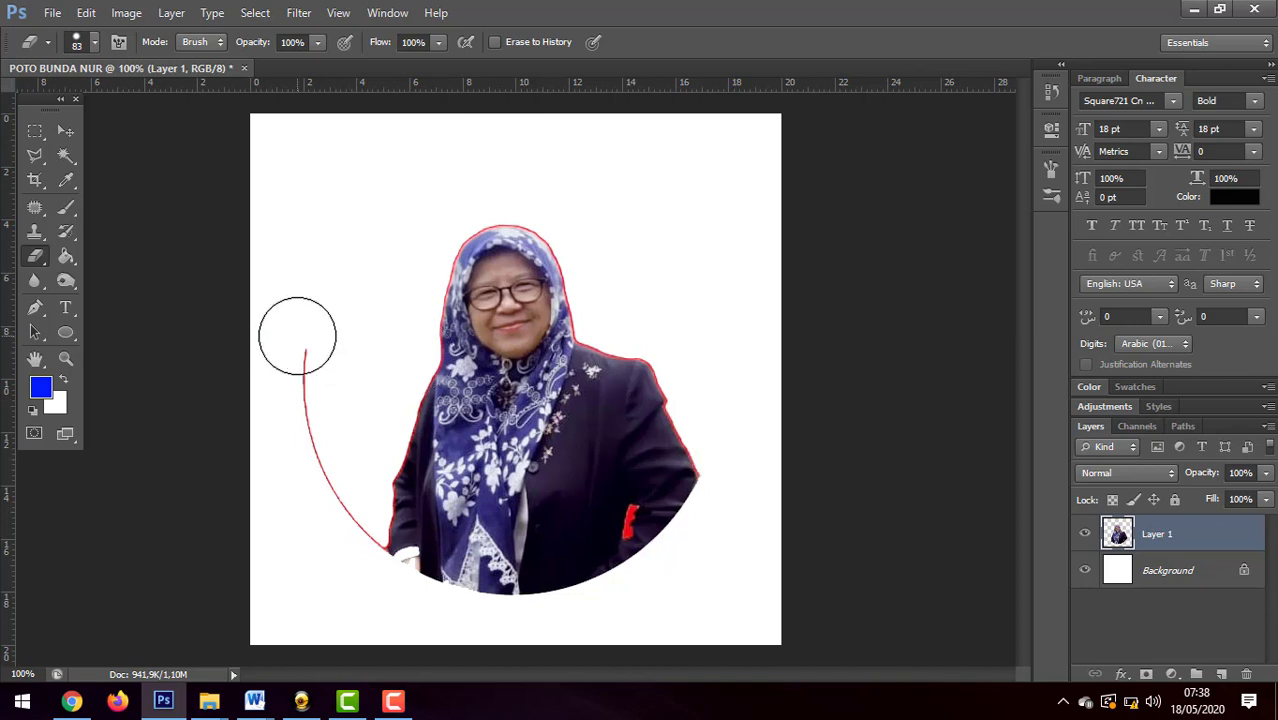
{"action": "mouse_move", "coordinate": [297, 334]}
{"action": "left_mouse_down"}
{"action": "mouse_move", "coordinate": [320, 482]}
{"action": "mouse_move", "coordinate": [345, 533]}
{"action": "mouse_move", "coordinate": [334, 542]}
{"action": "left_mouse_up"}
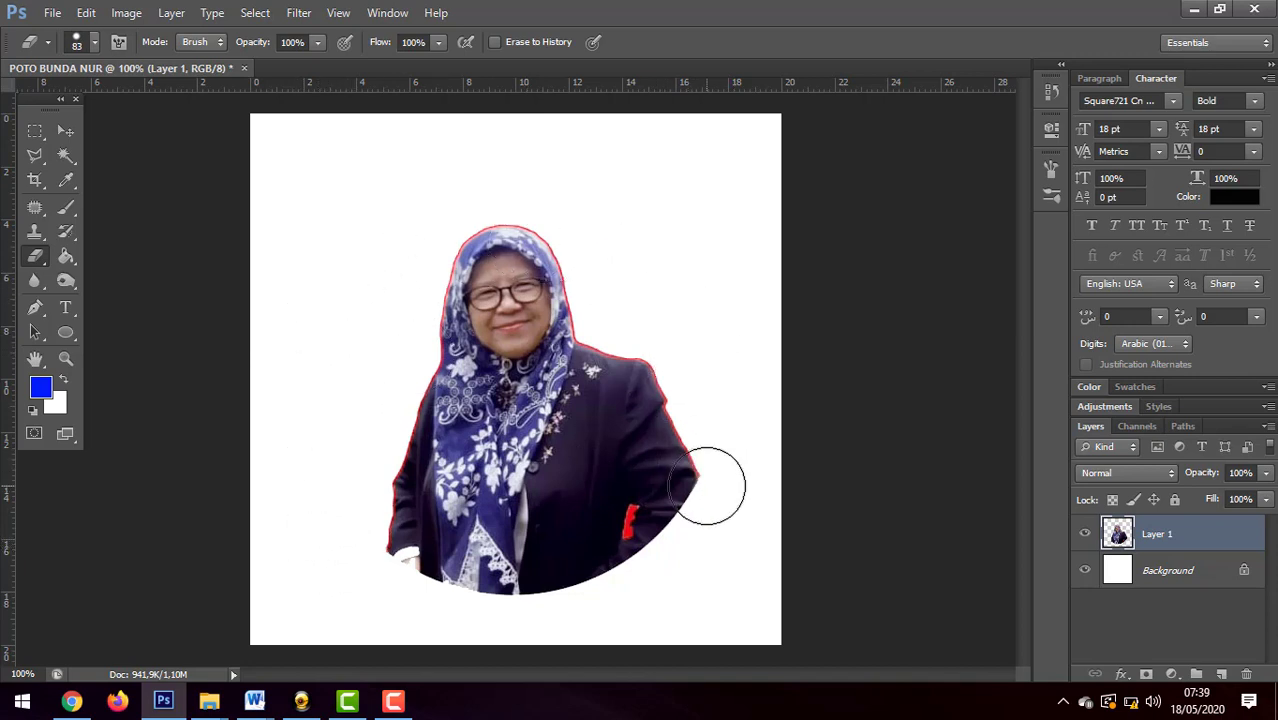
Reduce the eraser size to 20 px and erase the red fringe along the top of the headscarf.
{"action": "key", "text": "ctrl+plus"}
{"action": "key", "text": "ctrl+plus"}
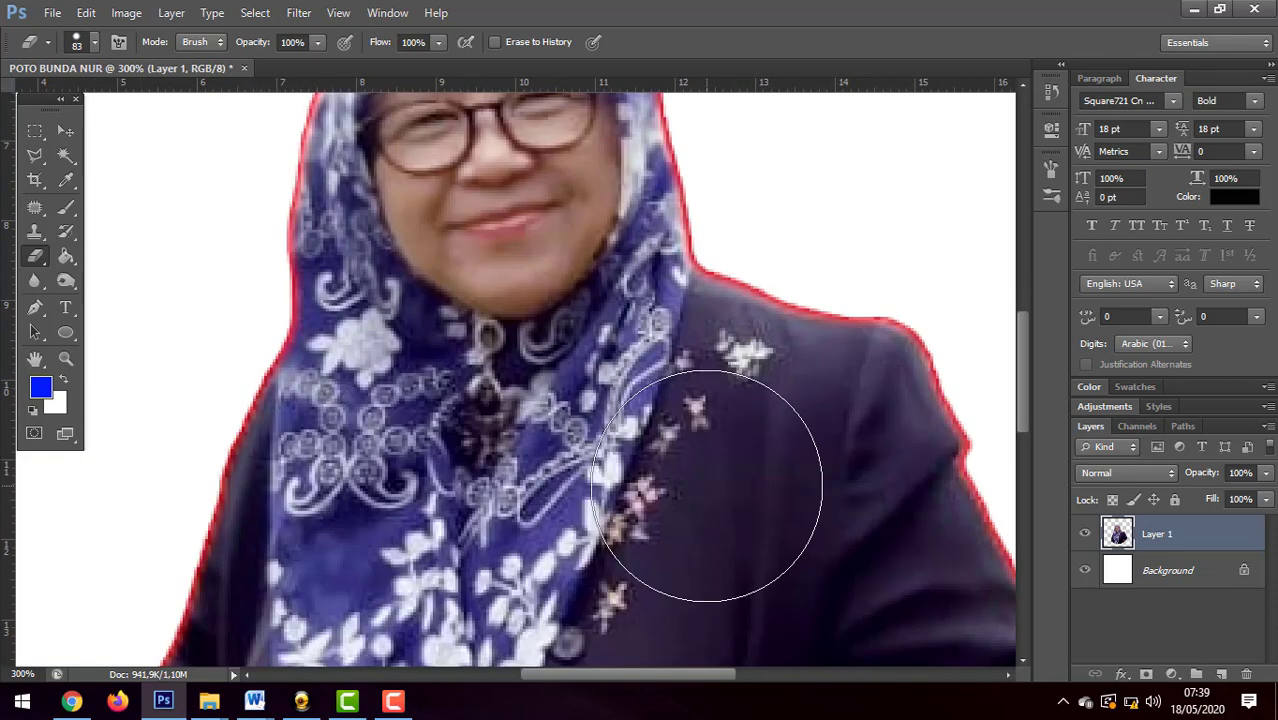
{"action": "scroll", "coordinate": [707, 486], "scroll_direction": "up", "scroll_amount": 5}
{"action": "scroll", "coordinate": [707, 486], "scroll_direction": "down", "scroll_amount": 1}
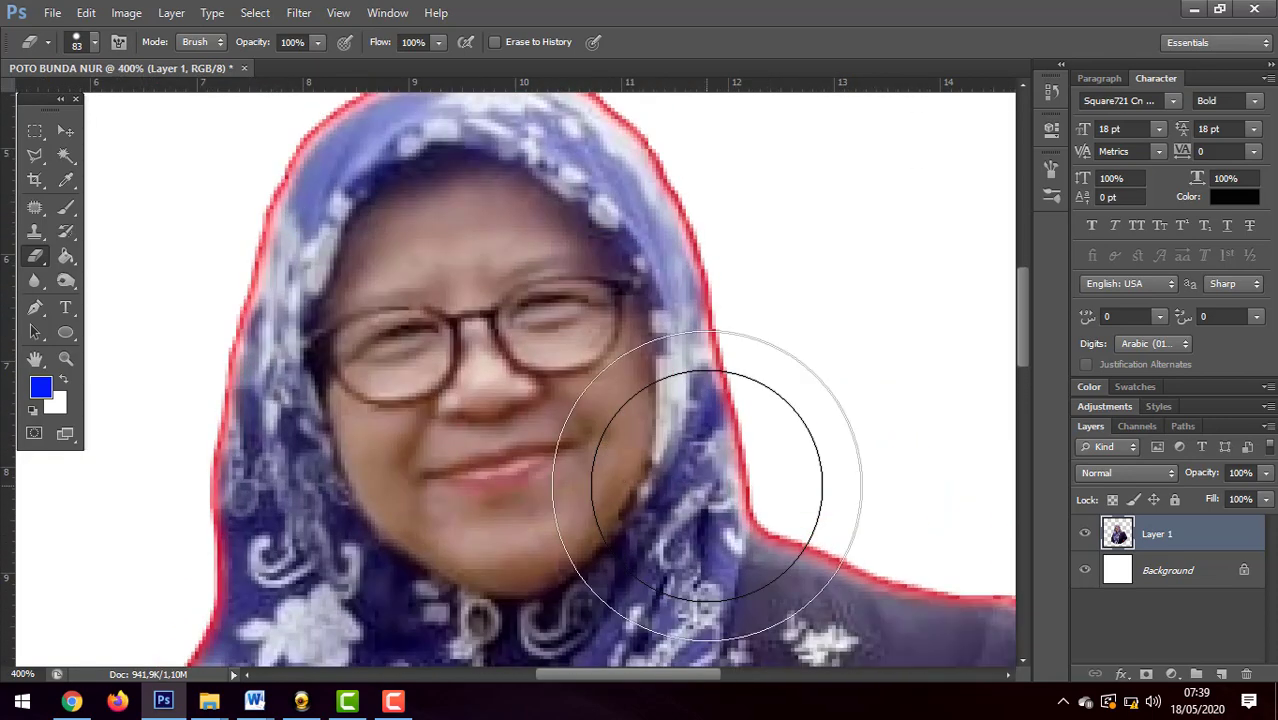
{"action": "key", "text": "ctrl+plus"}
{"action": "scroll", "coordinate": [713, 486], "scroll_direction": "up", "scroll_amount": 3}
{"action": "right_click", "coordinate": [714, 337]}
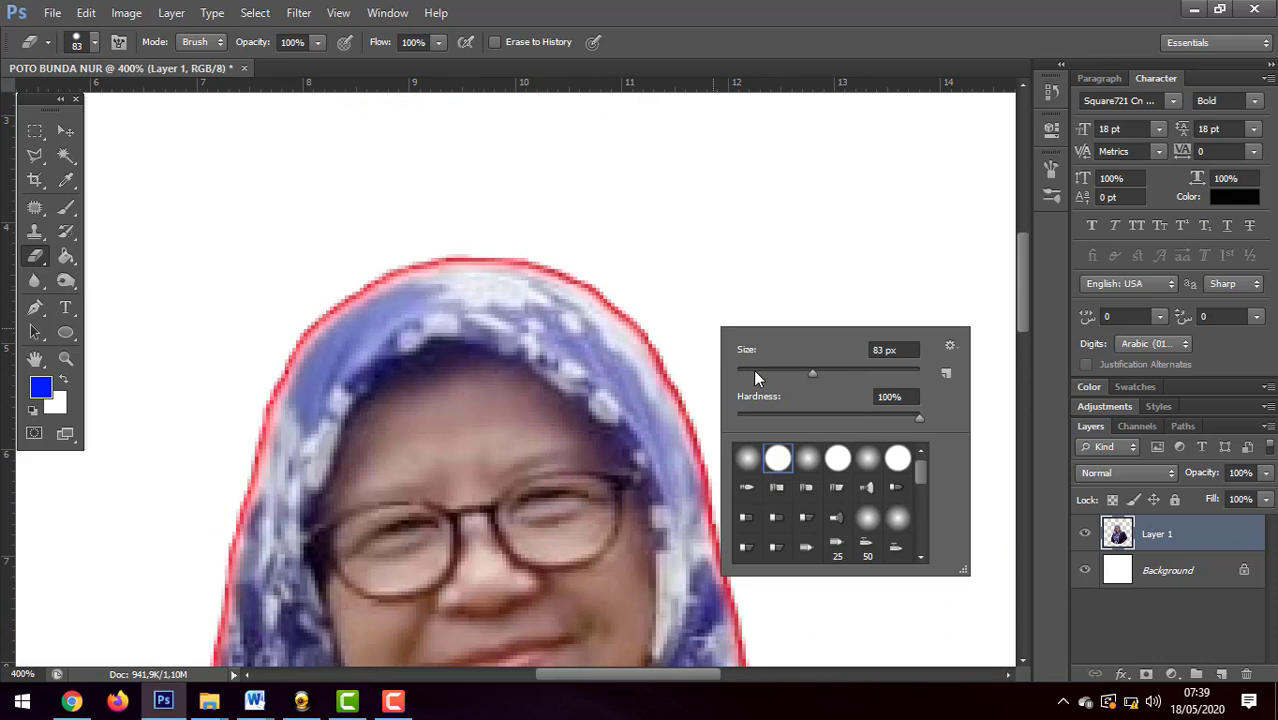
{"action": "left_click", "coordinate": [753, 369]}
{"action": "left_click_drag", "start_coordinate": [562, 232], "coordinate": [691, 335]}
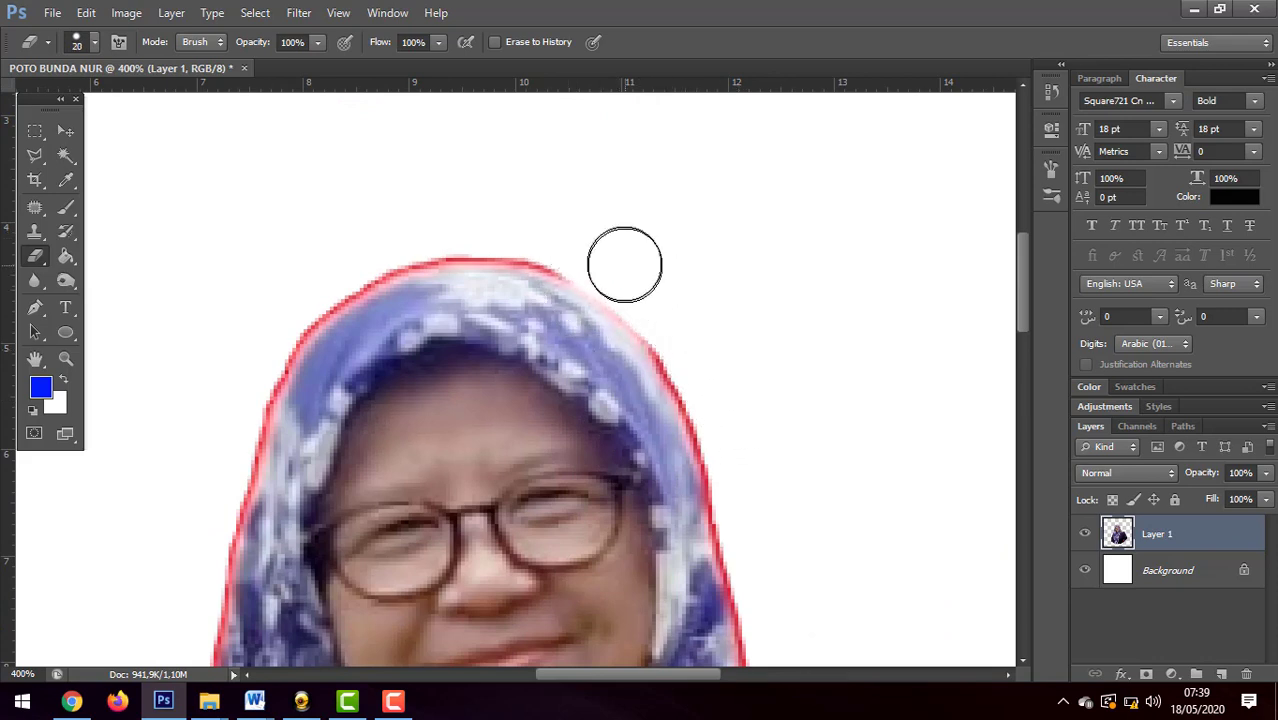
{"action": "mouse_move", "coordinate": [528, 229]}
{"action": "left_mouse_down"}
{"action": "mouse_move", "coordinate": [414, 230]}
{"action": "mouse_move", "coordinate": [363, 253]}
{"action": "mouse_move", "coordinate": [277, 322]}
{"action": "mouse_move", "coordinate": [237, 379]}
{"action": "left_mouse_up"}
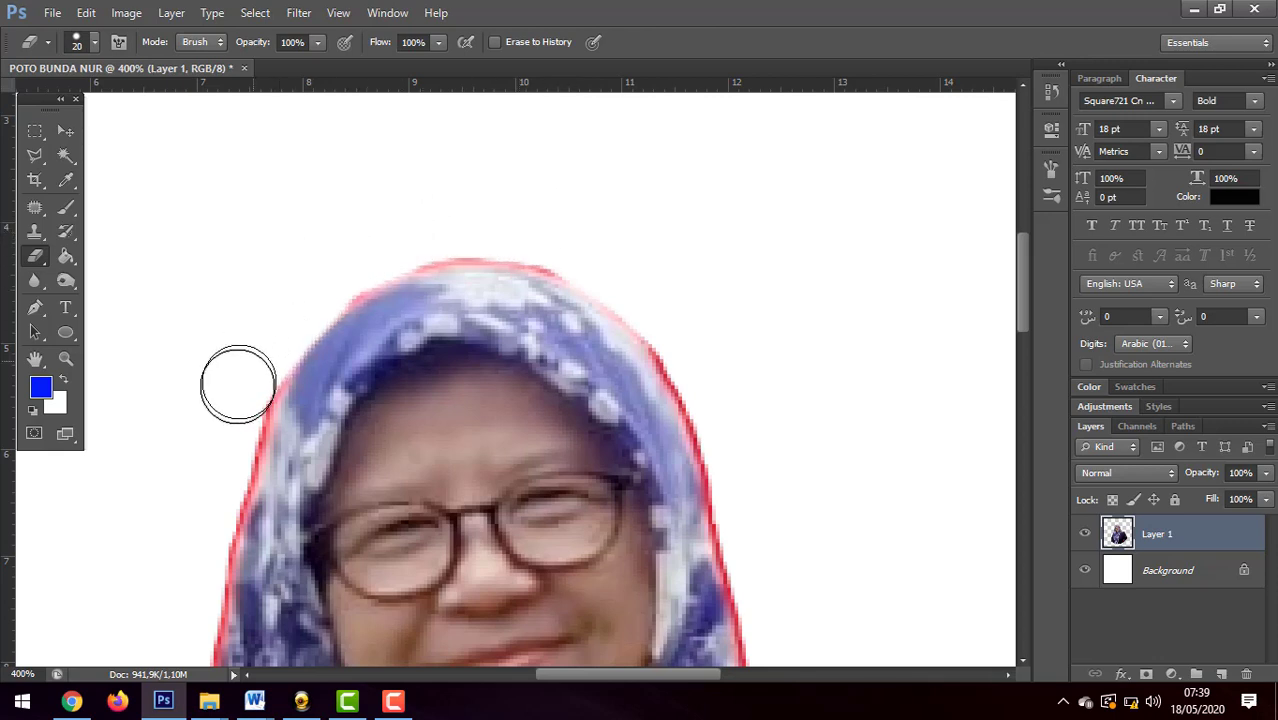
{"action": "mouse_move", "coordinate": [309, 287]}
{"action": "left_mouse_down"}
{"action": "mouse_move", "coordinate": [357, 258]}
{"action": "mouse_move", "coordinate": [474, 225]}
{"action": "mouse_move", "coordinate": [610, 257]}
{"action": "left_mouse_up"}
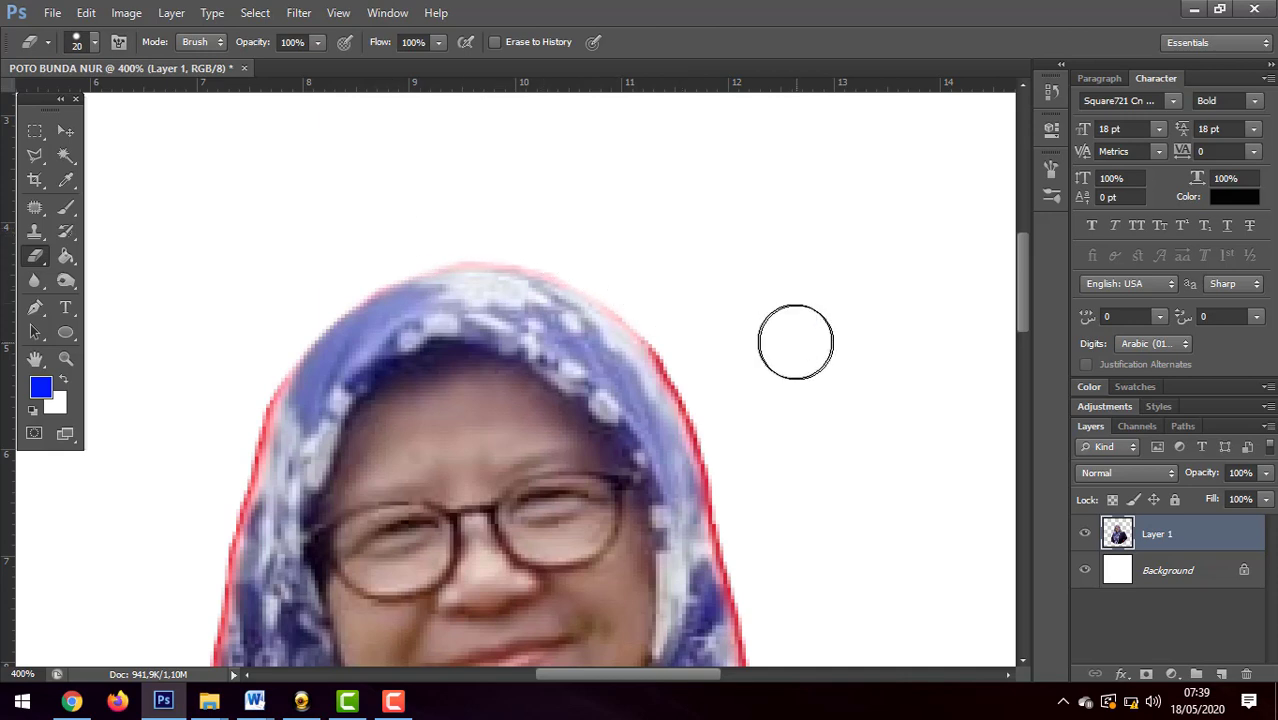
Erase the red fringe along the right edge of the headscarf with the 20 px Eraser.
{"action": "scroll", "coordinate": [790, 330], "scroll_direction": "down", "scroll_amount": 5}
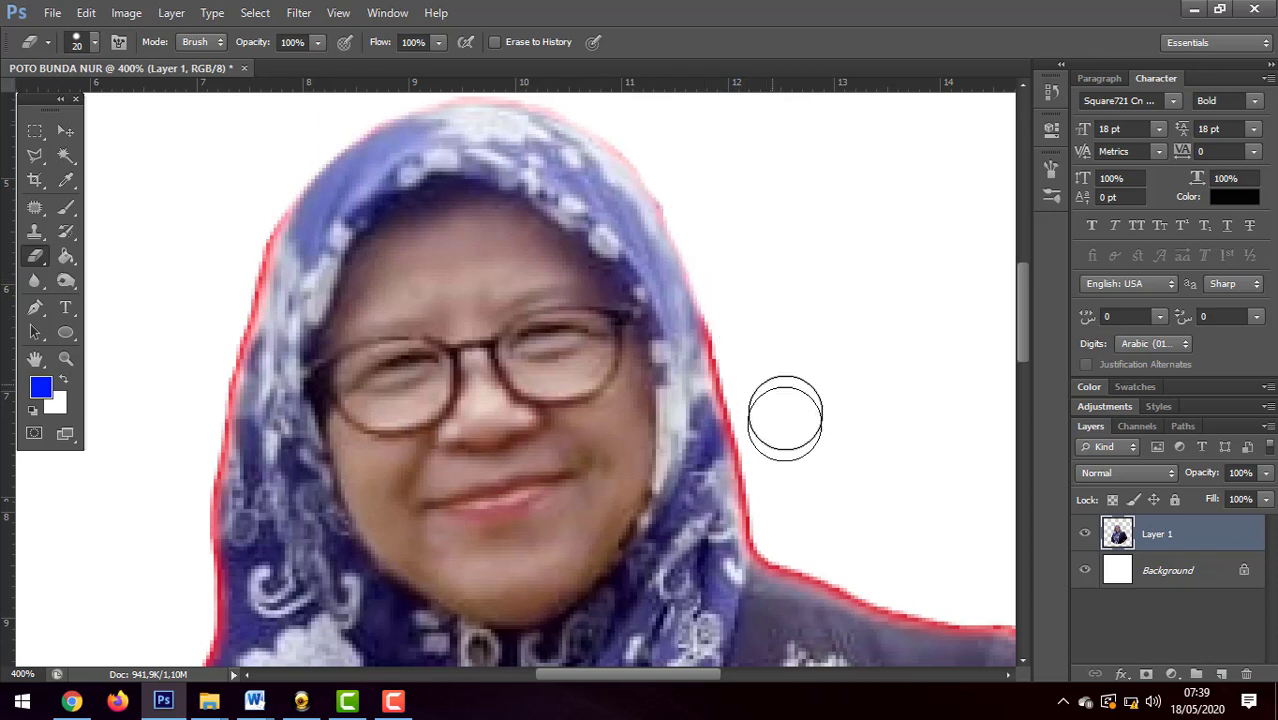
{"action": "scroll", "coordinate": [760, 300], "scroll_direction": "down", "scroll_amount": 2}
{"action": "mouse_move", "coordinate": [736, 243]}
{"action": "left_mouse_down"}
{"action": "mouse_move", "coordinate": [785, 459]}
{"action": "mouse_move", "coordinate": [796, 478]}
{"action": "mouse_move", "coordinate": [856, 499]}
{"action": "left_mouse_up"}
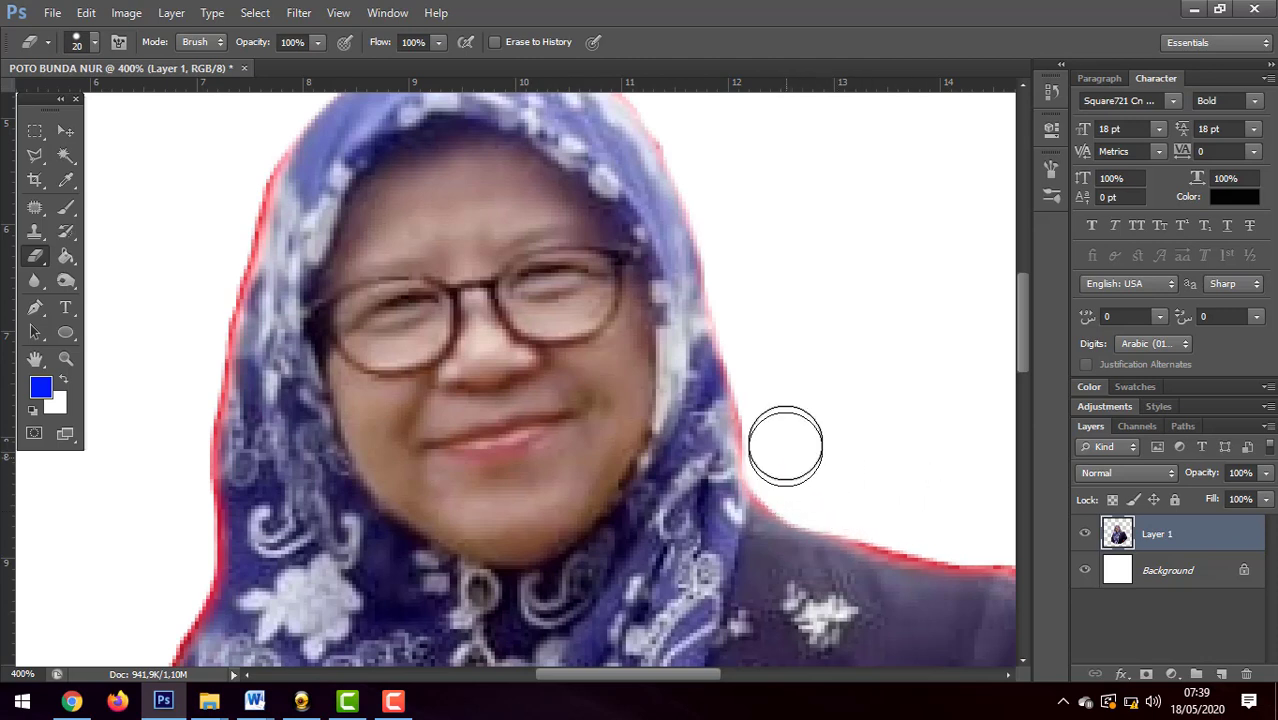
Erase the red fringe along the left edge of the headscarf and the shoulder below it.
{"action": "scroll", "coordinate": [730, 205], "scroll_direction": "up", "scroll_amount": 2}
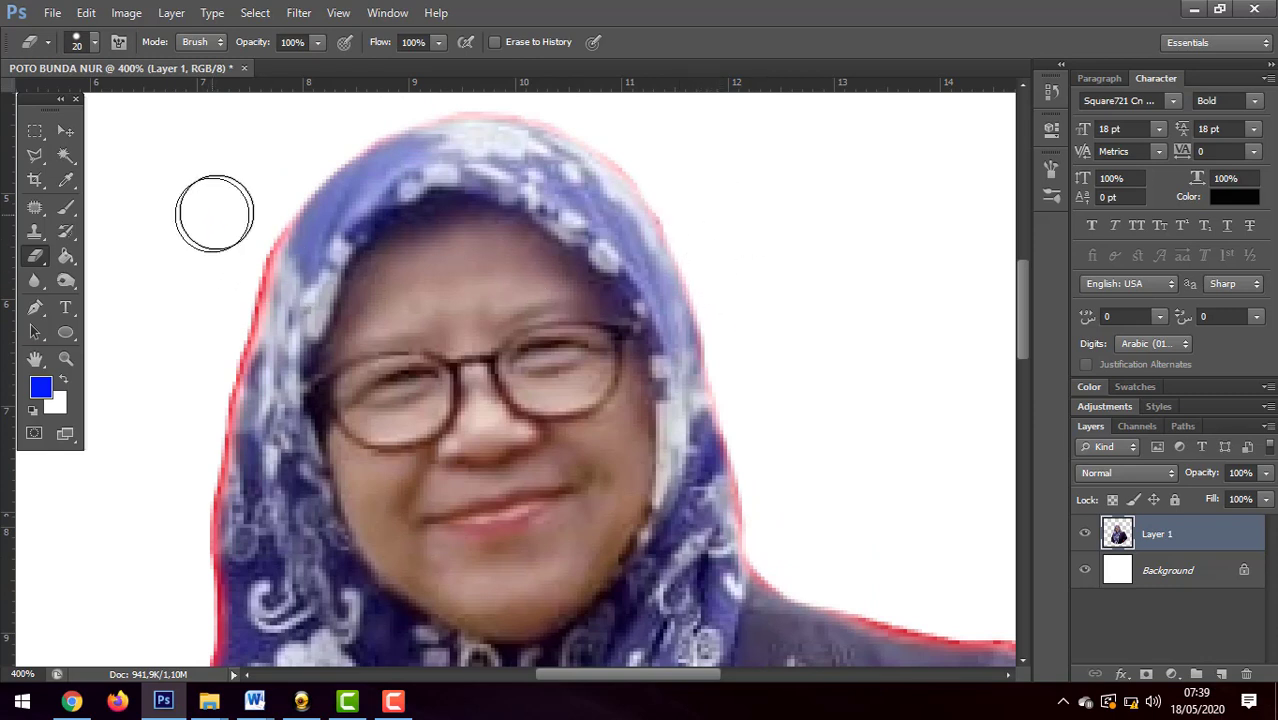
{"action": "left_click_drag", "start_coordinate": [222, 300], "coordinate": [168, 502]}
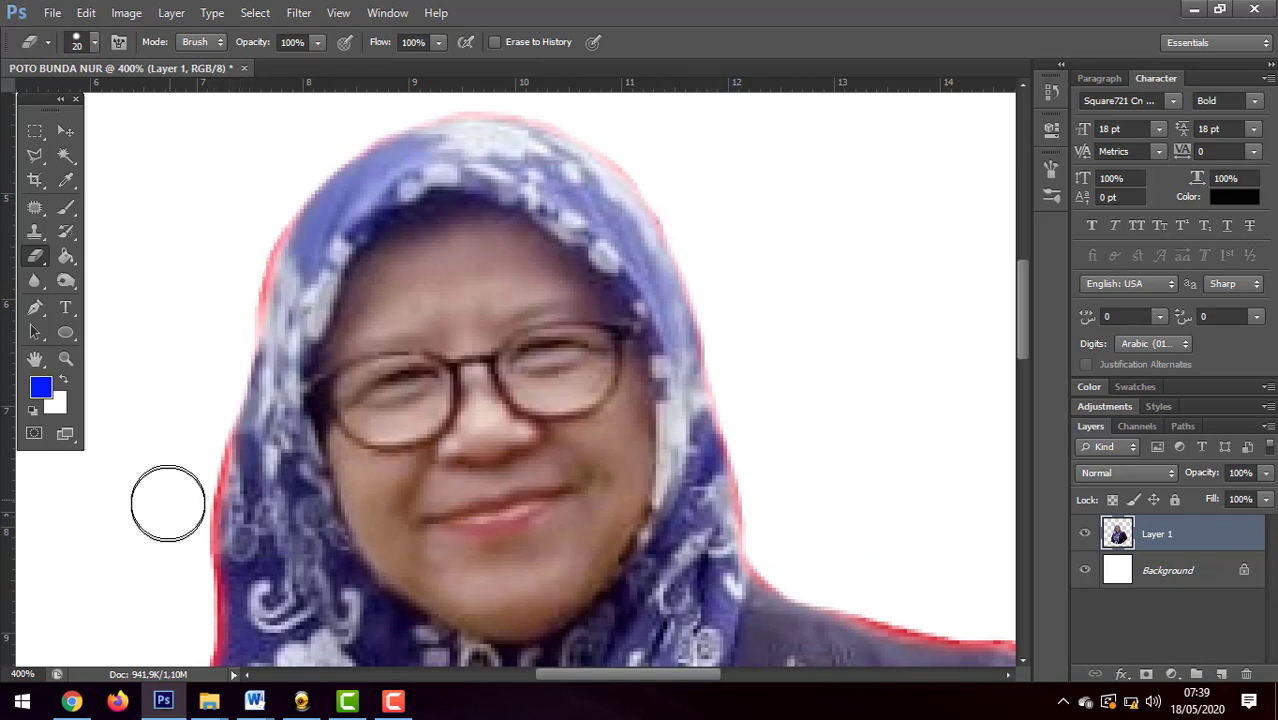
{"action": "mouse_move", "coordinate": [222, 297]}
{"action": "left_mouse_down"}
{"action": "mouse_move", "coordinate": [251, 180]}
{"action": "mouse_move", "coordinate": [228, 274]}
{"action": "mouse_move", "coordinate": [251, 205]}
{"action": "mouse_move", "coordinate": [240, 249]}
{"action": "left_mouse_up"}
{"action": "scroll", "coordinate": [793, 160], "scroll_direction": "down", "scroll_amount": 5}
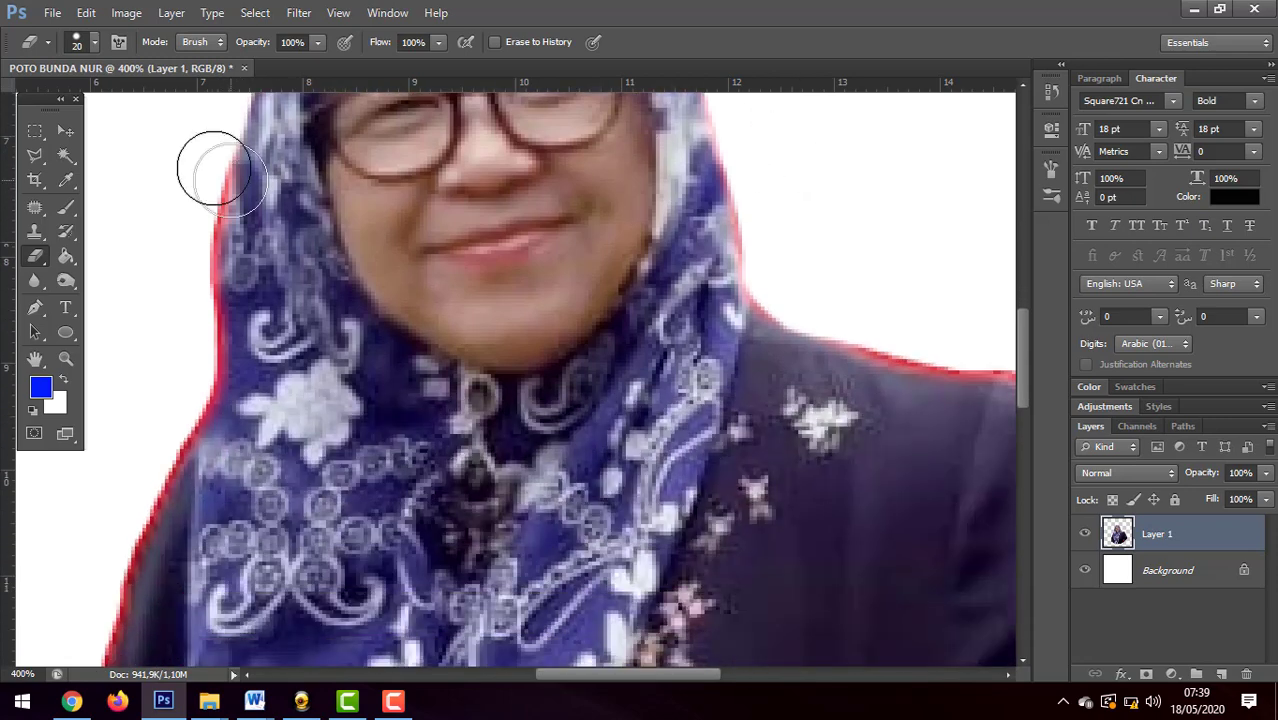
{"action": "mouse_move", "coordinate": [214, 168]}
{"action": "left_mouse_down"}
{"action": "mouse_move", "coordinate": [183, 162]}
{"action": "mouse_move", "coordinate": [176, 403]}
{"action": "mouse_move", "coordinate": [88, 601]}
{"action": "left_mouse_up"}
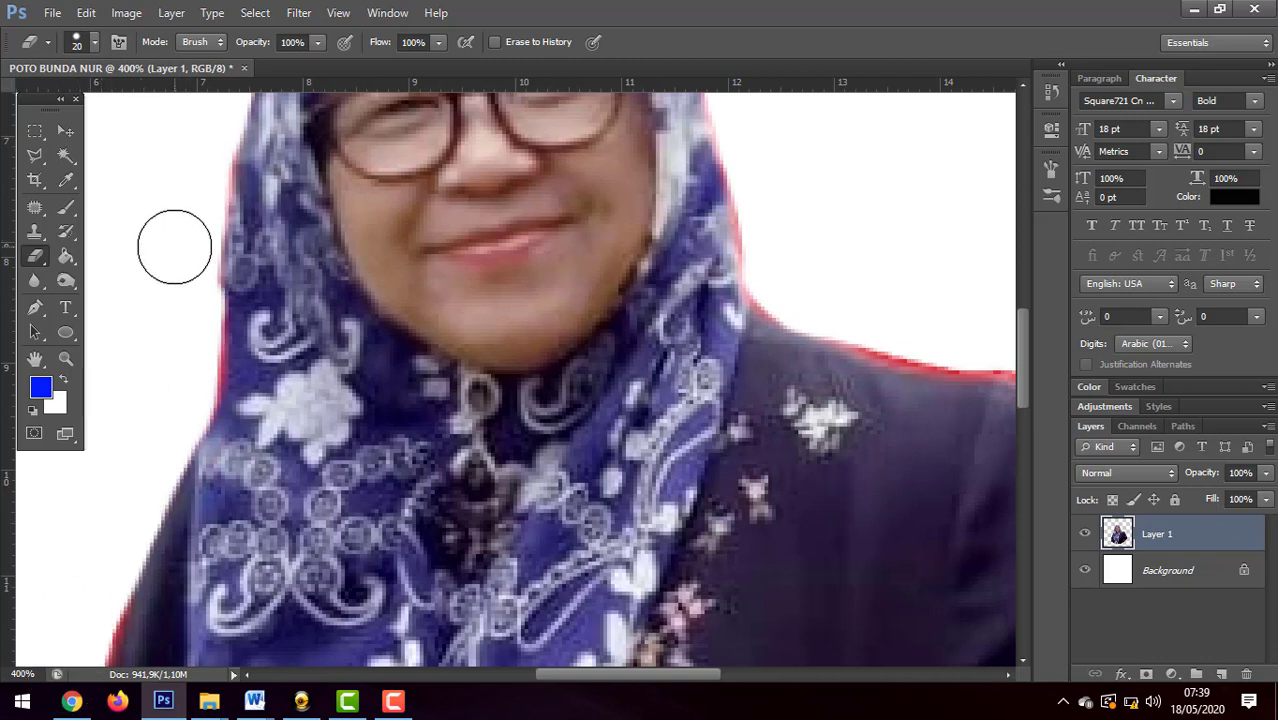
Erase the red outline along the left jacket sleeve down to the cuff.
{"action": "scroll", "coordinate": [185, 250], "scroll_direction": "down", "scroll_amount": 3}
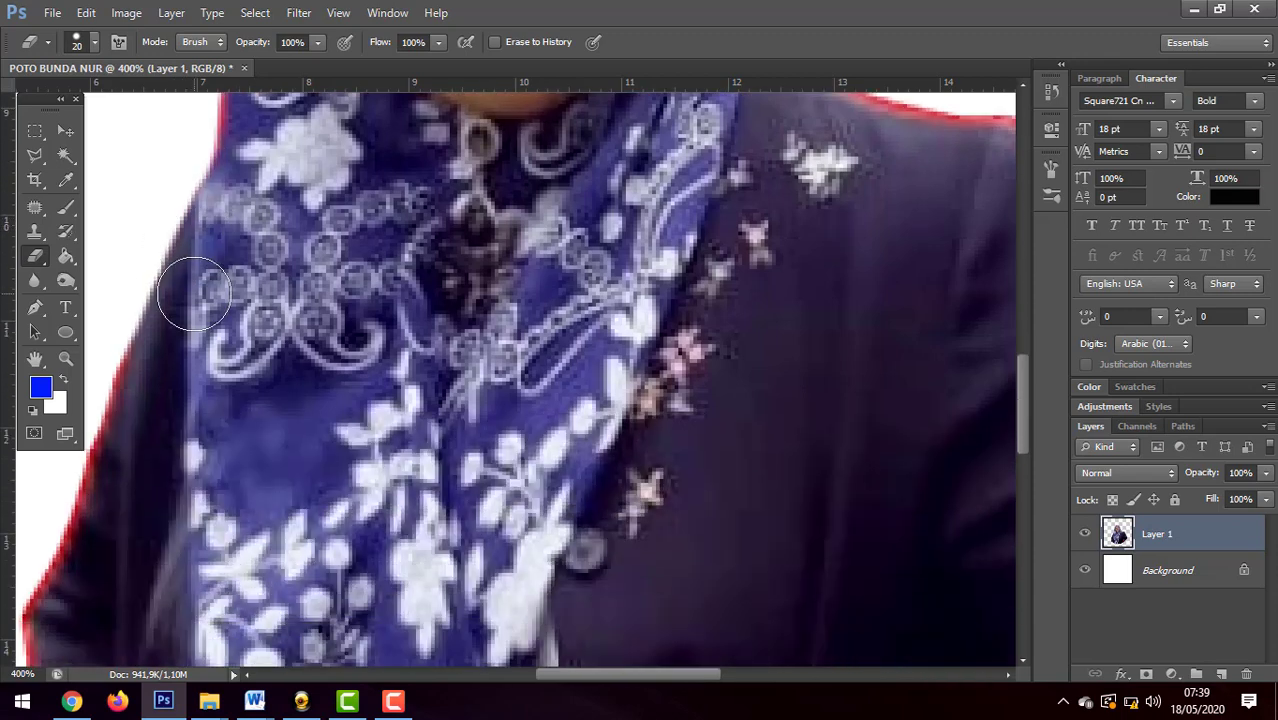
{"action": "key", "text": "ctrl+minus"}
{"action": "scroll", "coordinate": [193, 293], "scroll_direction": "down", "scroll_amount": 1}
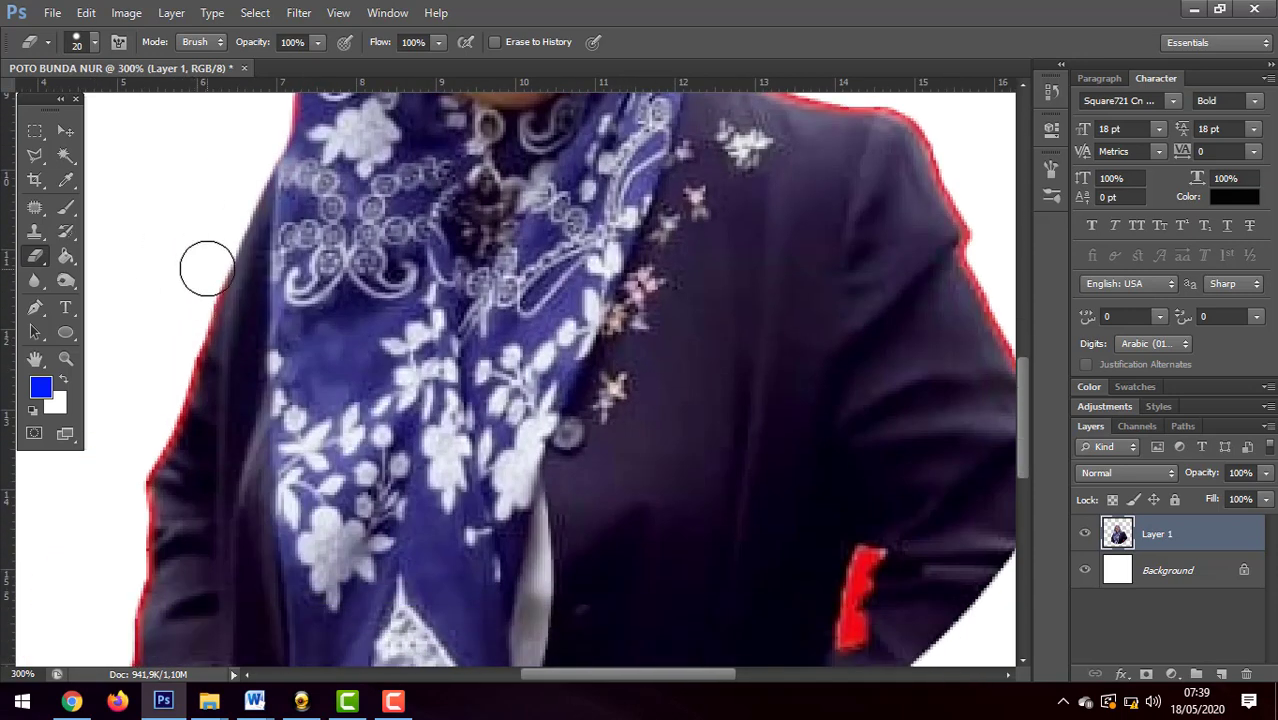
{"action": "mouse_move", "coordinate": [205, 262]}
{"action": "left_mouse_down"}
{"action": "mouse_move", "coordinate": [129, 550]}
{"action": "mouse_move", "coordinate": [116, 660]}
{"action": "left_mouse_up"}
{"action": "scroll", "coordinate": [120, 525], "scroll_direction": "down", "scroll_amount": 3}
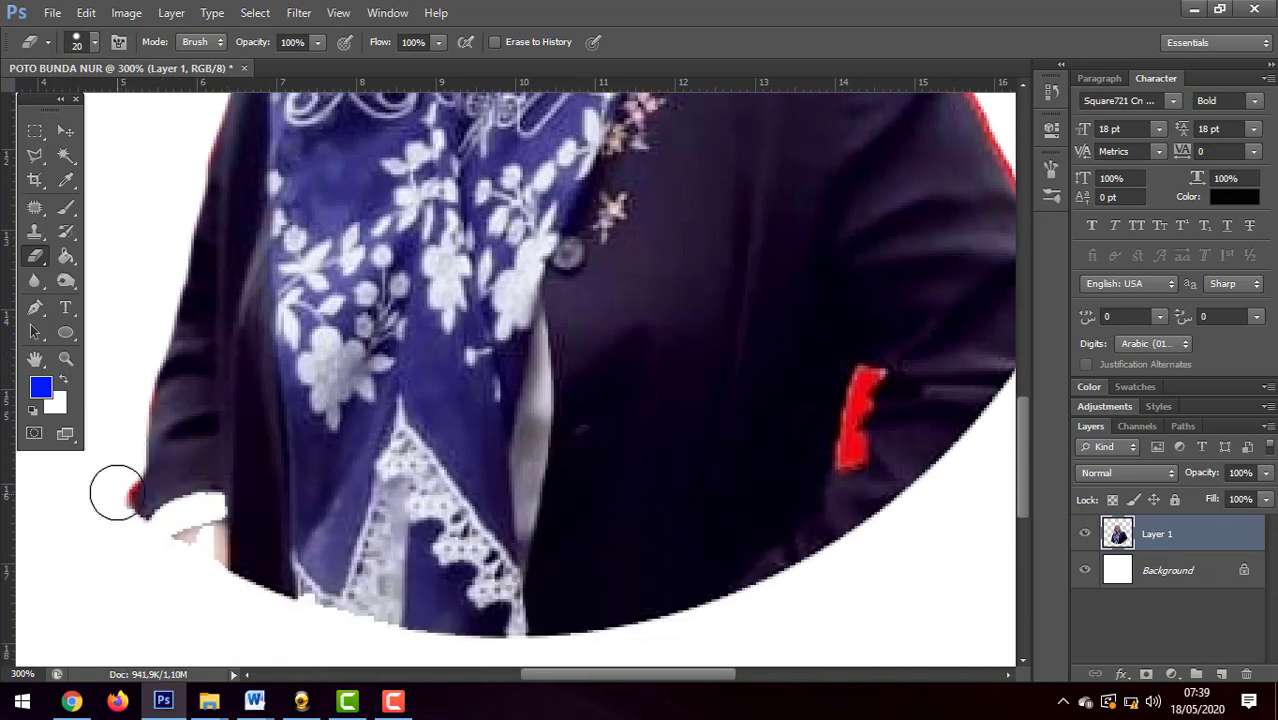
{"action": "mouse_move", "coordinate": [110, 463]}
{"action": "left_mouse_down"}
{"action": "mouse_move", "coordinate": [103, 533]}
{"action": "mouse_move", "coordinate": [97, 459]}
{"action": "mouse_move", "coordinate": [111, 485]}
{"action": "left_mouse_up"}
Erase the red fringe along the right shoulder and down the outer sleeve to the elbow.
{"action": "scroll", "coordinate": [824, 460], "scroll_direction": "up", "scroll_amount": 4}
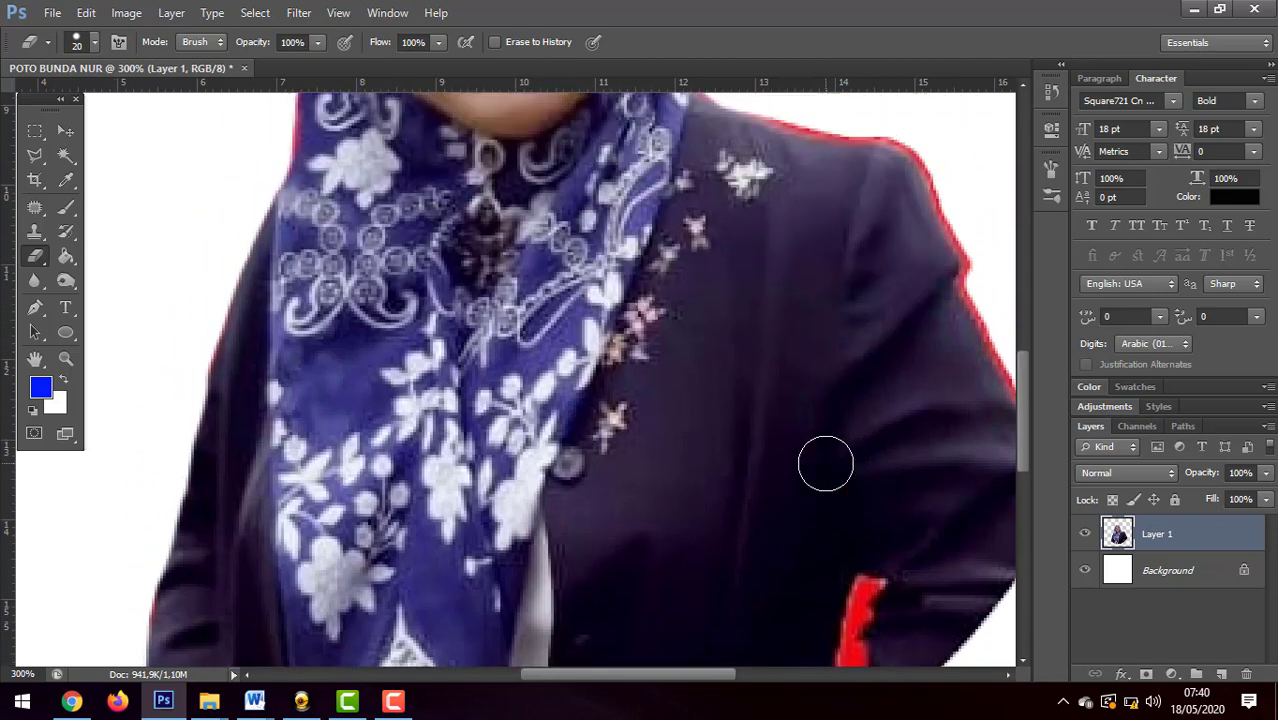
{"action": "mouse_move", "coordinate": [758, 175]}
{"action": "left_mouse_down"}
{"action": "mouse_move", "coordinate": [930, 220]}
{"action": "mouse_move", "coordinate": [918, 218]}
{"action": "left_mouse_up"}
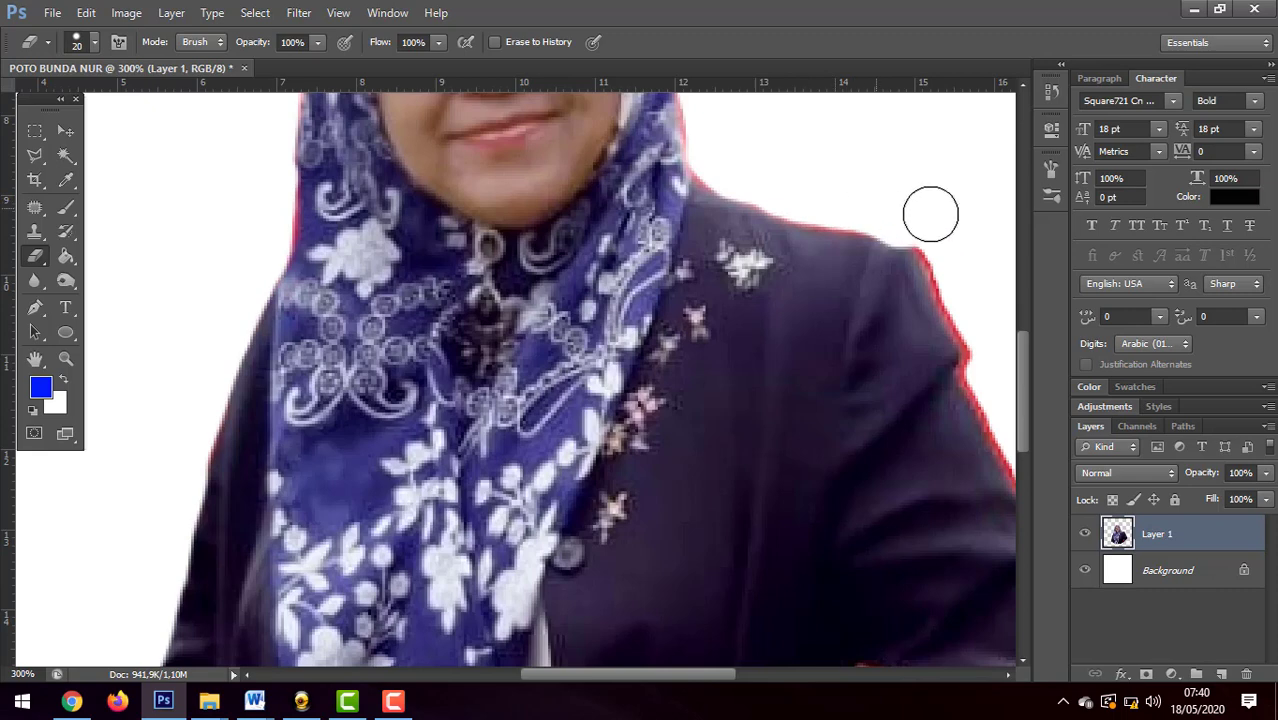
{"action": "left_click_drag", "start_coordinate": [566, 676], "coordinate": [645, 677]}
{"action": "mouse_move", "coordinate": [566, 226]}
{"action": "left_mouse_down"}
{"action": "mouse_move", "coordinate": [635, 381]}
{"action": "mouse_move", "coordinate": [573, 217]}
{"action": "left_mouse_up"}
{"action": "scroll", "coordinate": [636, 301], "scroll_direction": "down", "scroll_amount": 2}
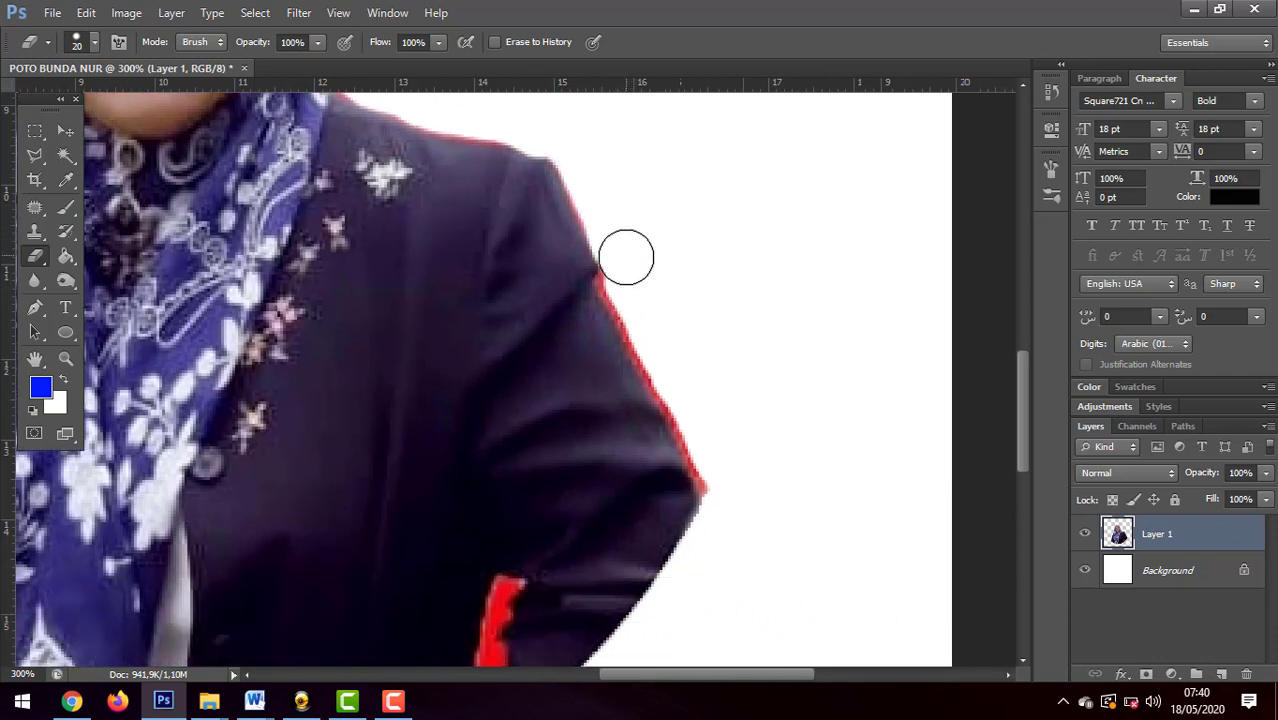
{"action": "mouse_move", "coordinate": [625, 257]}
{"action": "left_mouse_down"}
{"action": "mouse_move", "coordinate": [661, 335]}
{"action": "mouse_move", "coordinate": [650, 312]}
{"action": "mouse_move", "coordinate": [745, 528]}
{"action": "left_mouse_up"}
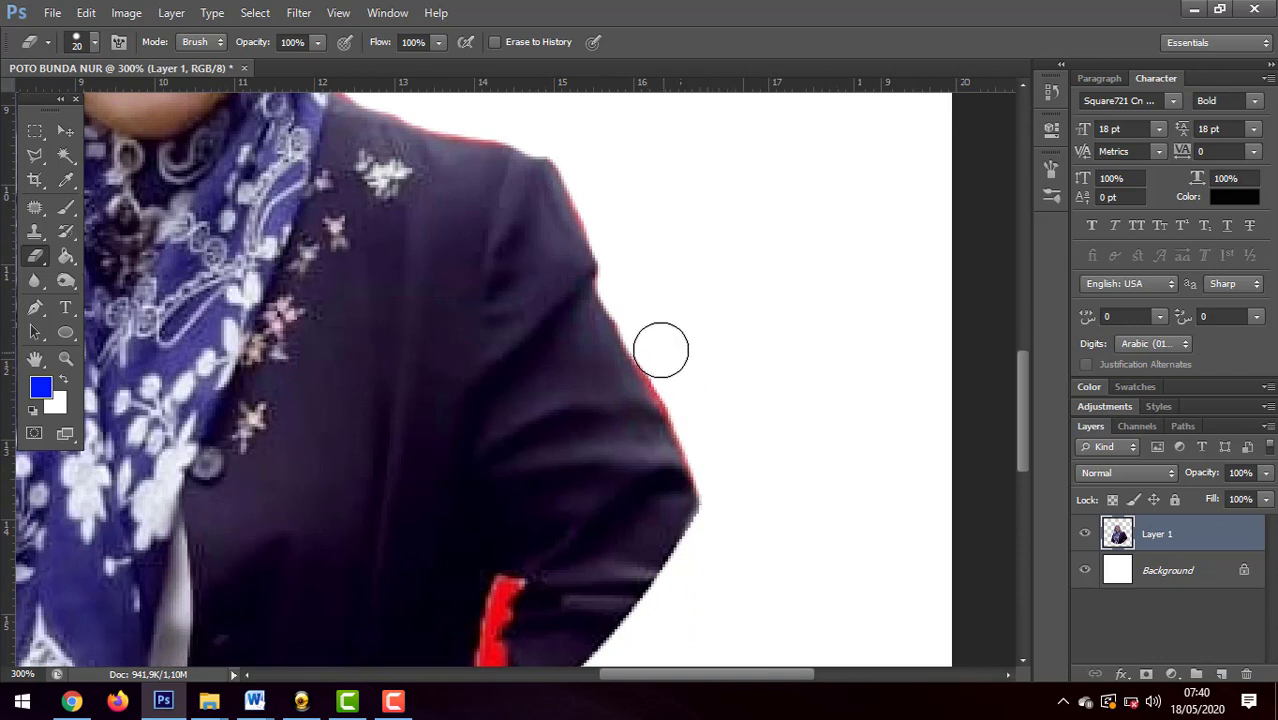
{"action": "left_click_drag", "start_coordinate": [660, 350], "coordinate": [745, 528]}
{"action": "scroll", "coordinate": [750, 419], "scroll_direction": "down", "scroll_amount": 4}
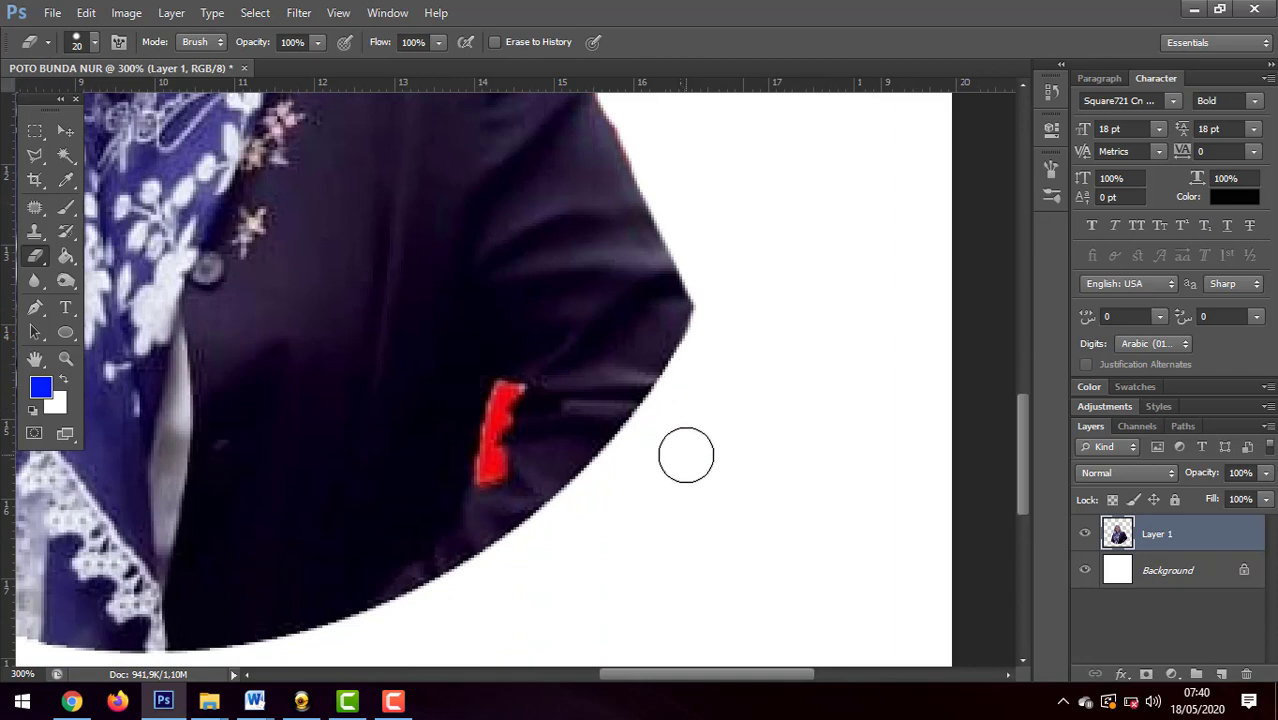
Soften the cut-out's edge along the headscarf and right shoulder with the Blur tool at 28 px and 40% strength.
{"action": "key", "text": "ctrl+0"}
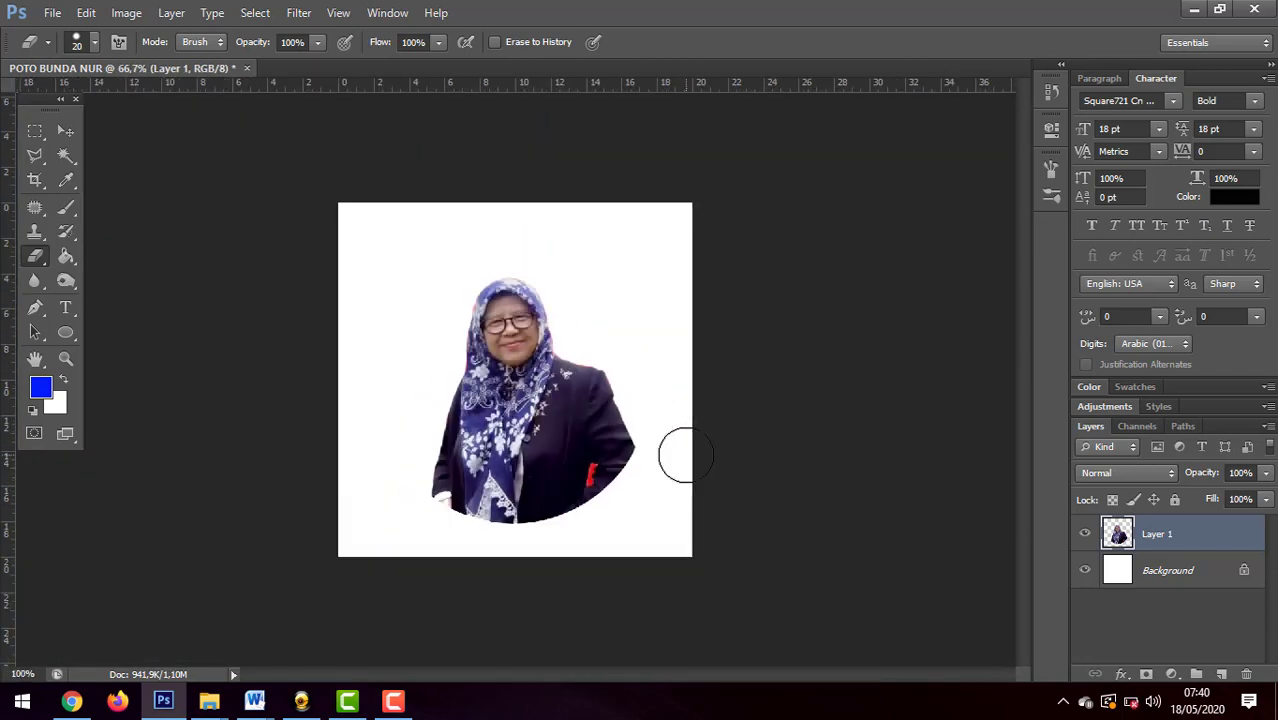
{"action": "key", "text": "ctrl+1"}
{"action": "key", "text": "ctrl+plus"}
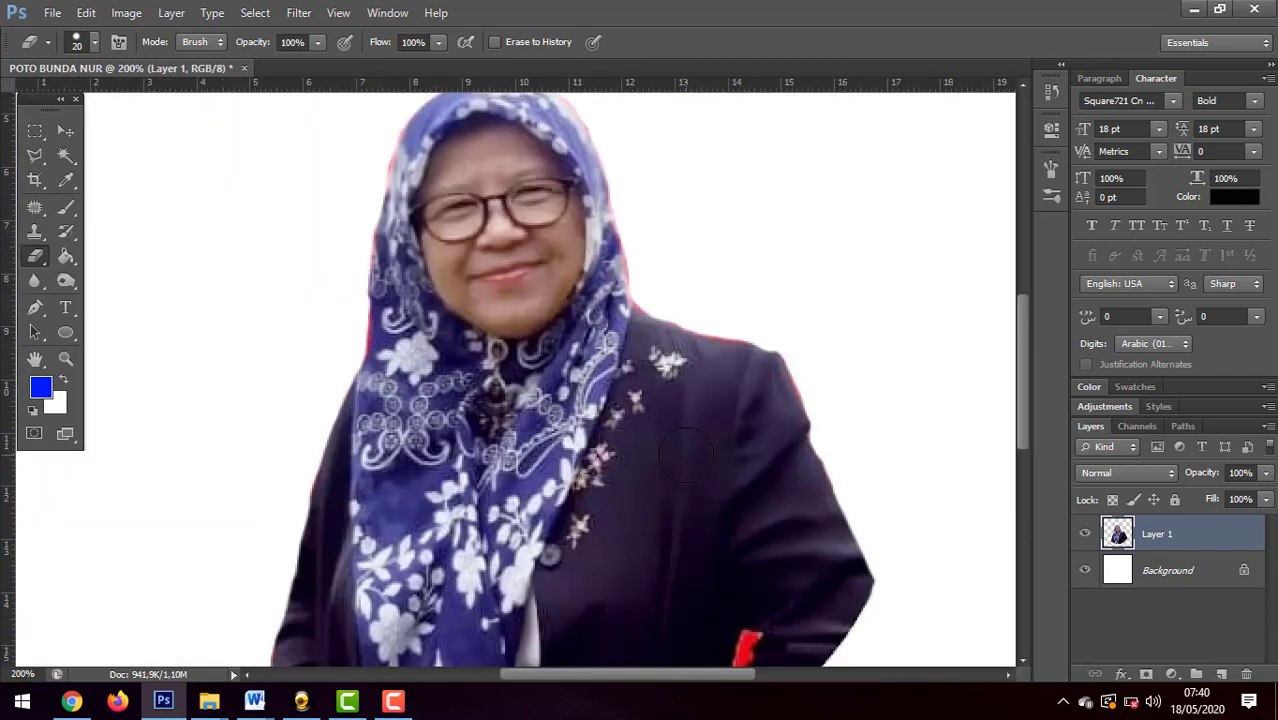
{"action": "key", "text": "ctrl+minus"}
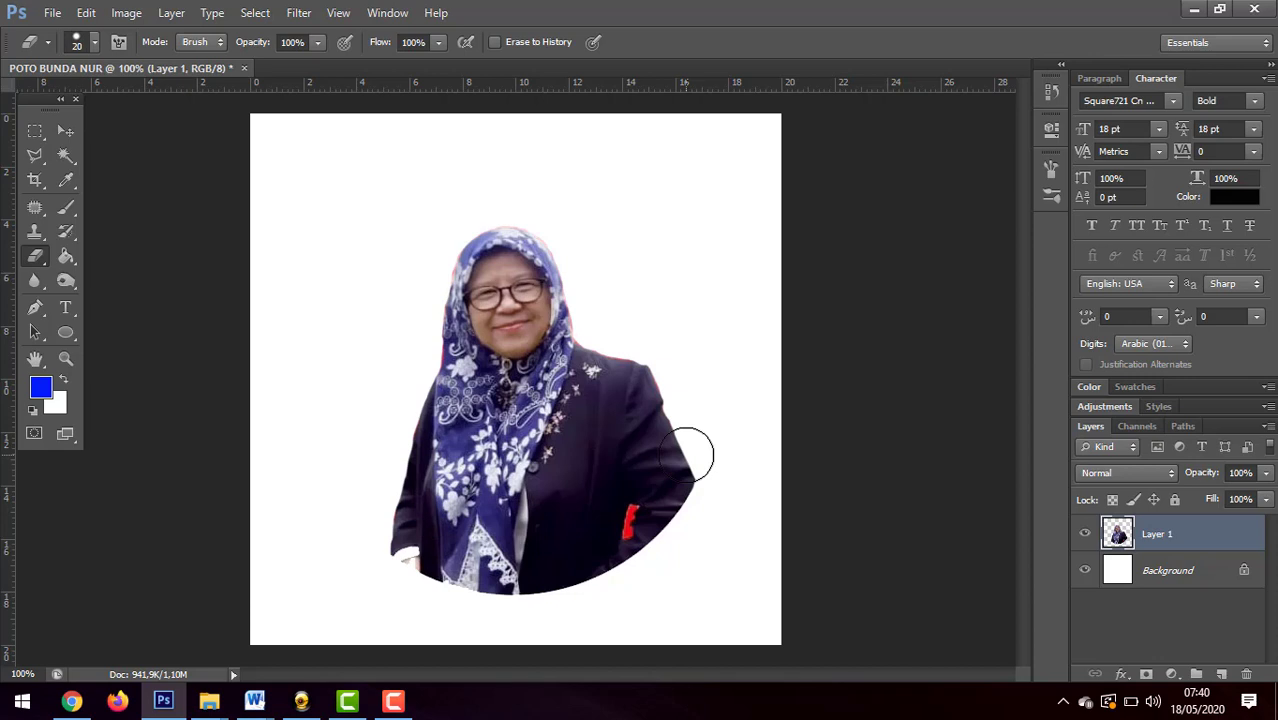
{"action": "left_click", "coordinate": [36, 283]}
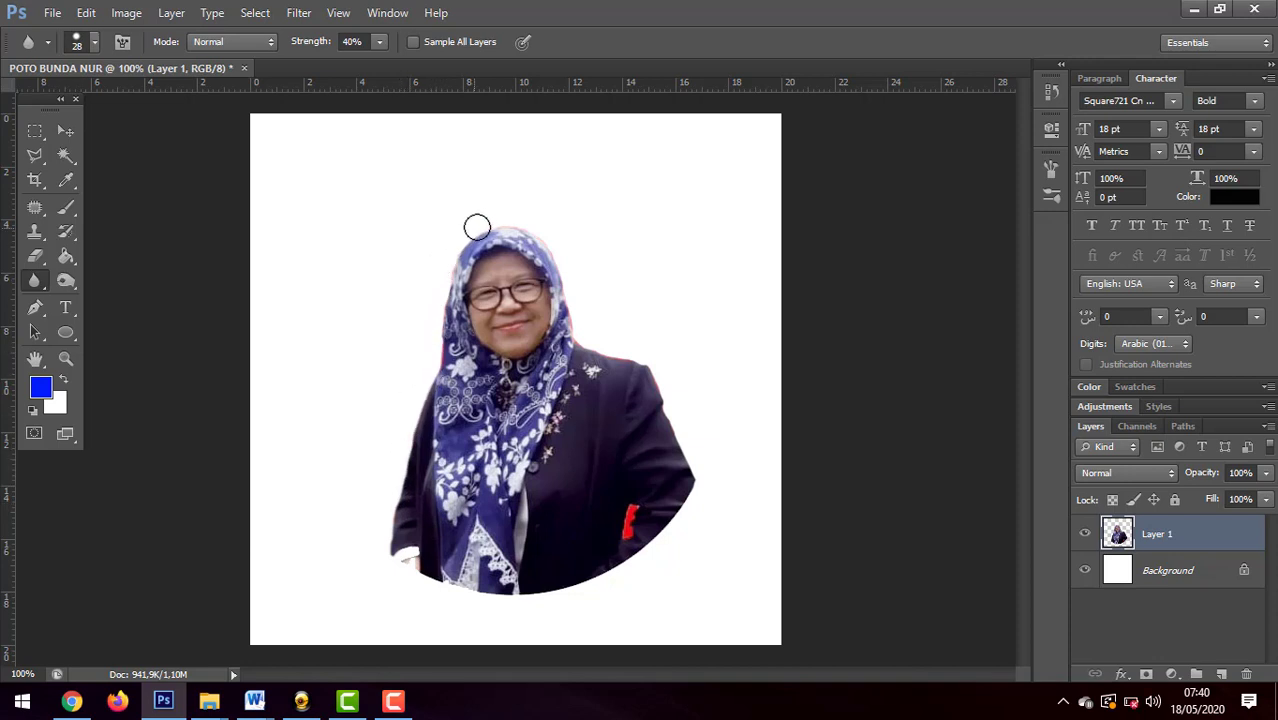
{"action": "mouse_move", "coordinate": [566, 260]}
{"action": "left_mouse_down"}
{"action": "mouse_move", "coordinate": [584, 341]}
{"action": "mouse_move", "coordinate": [655, 368]}
{"action": "mouse_move", "coordinate": [702, 487]}
{"action": "mouse_move", "coordinate": [665, 377]}
{"action": "left_mouse_up"}
{"action": "left_click", "coordinate": [65, 130]}
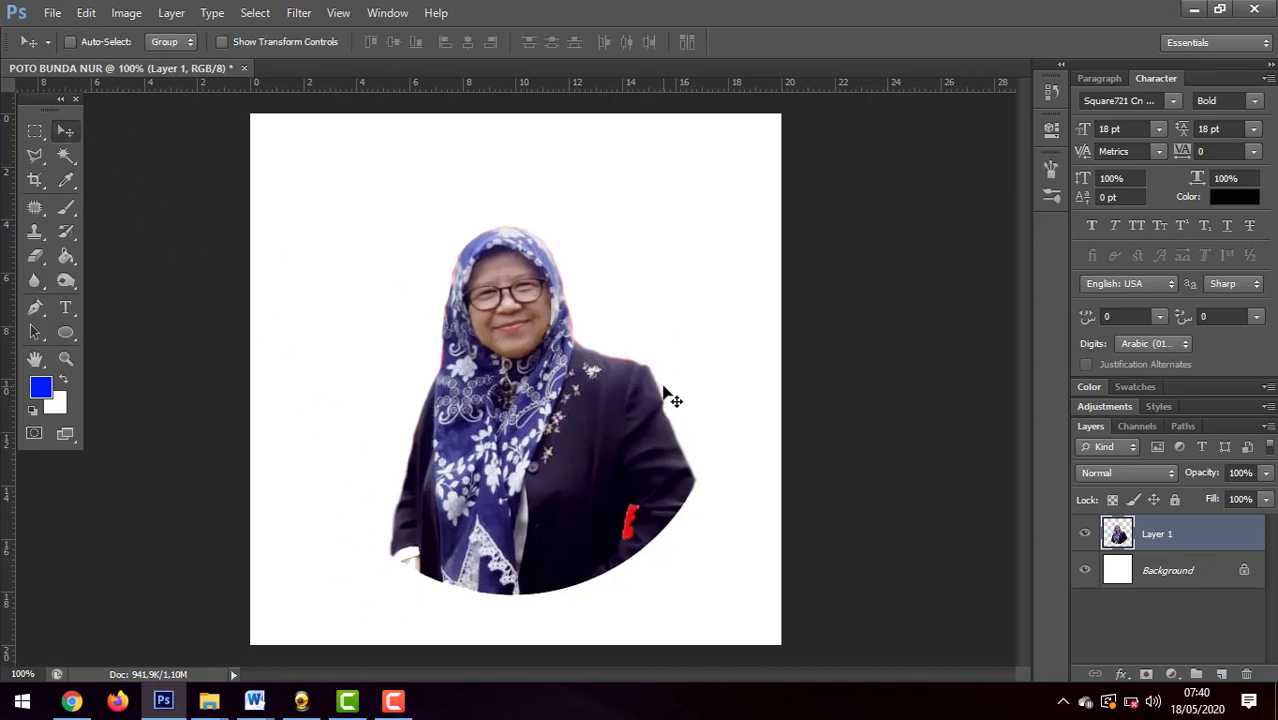
Start saving the document as a Photoshop file in the SAHABAT INSPIRATIF folder and dismiss the battery warning.
{"action": "left_click", "coordinate": [52, 14]}
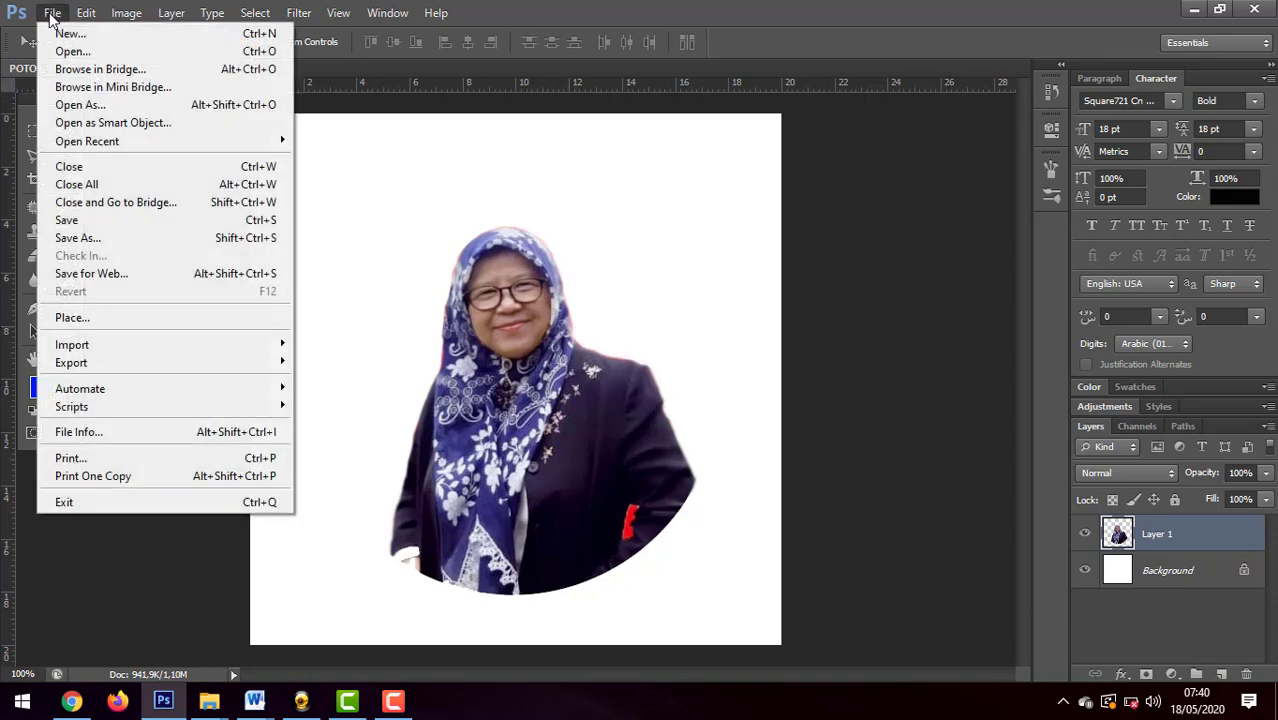
{"action": "left_click", "coordinate": [107, 221]}
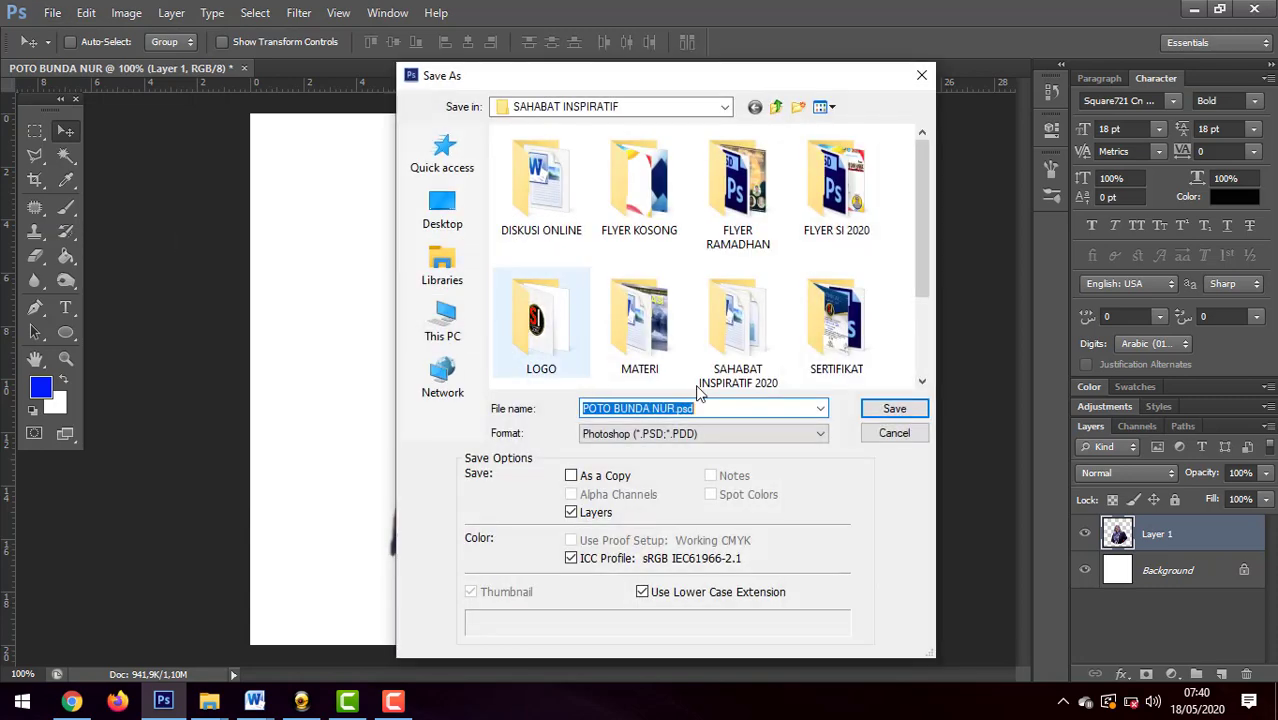
{"action": "left_click", "coordinate": [757, 436]}
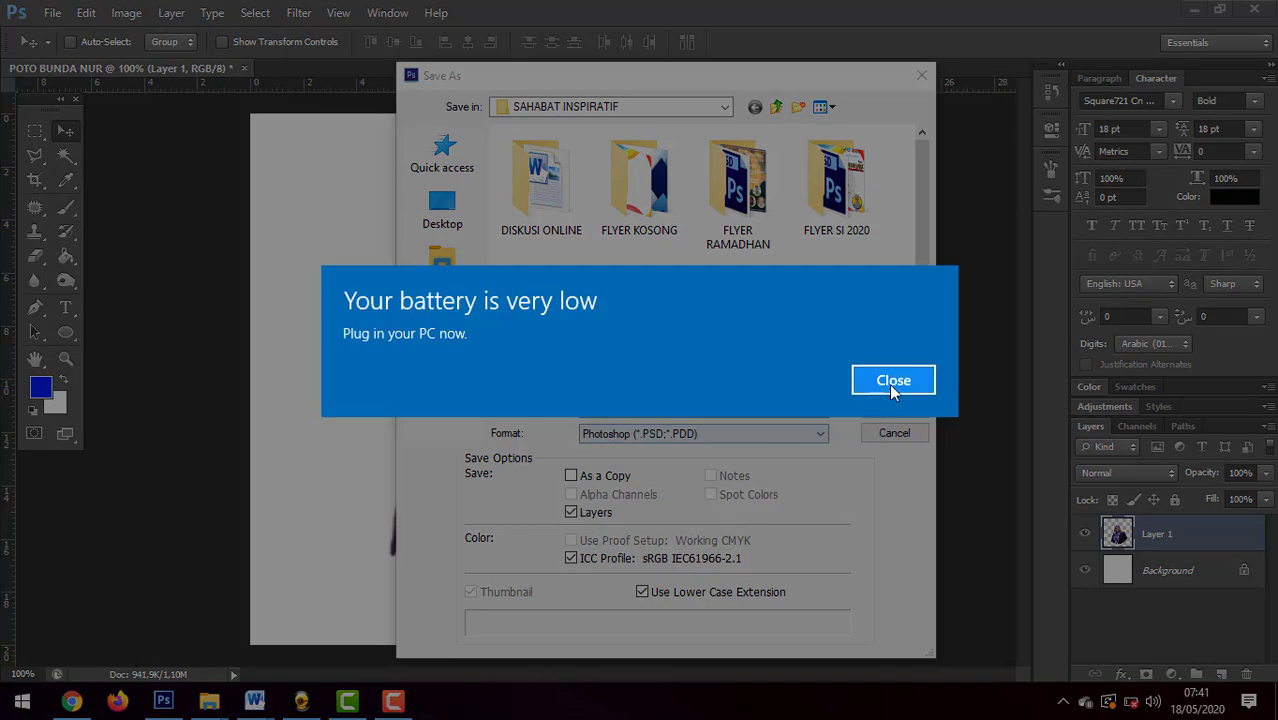
{"action": "left_click", "coordinate": [889, 381]}
Look through the available file formats for saving the document, including JPEG, IFF and Photoshop EPS.
{"action": "left_click", "coordinate": [775, 429]}
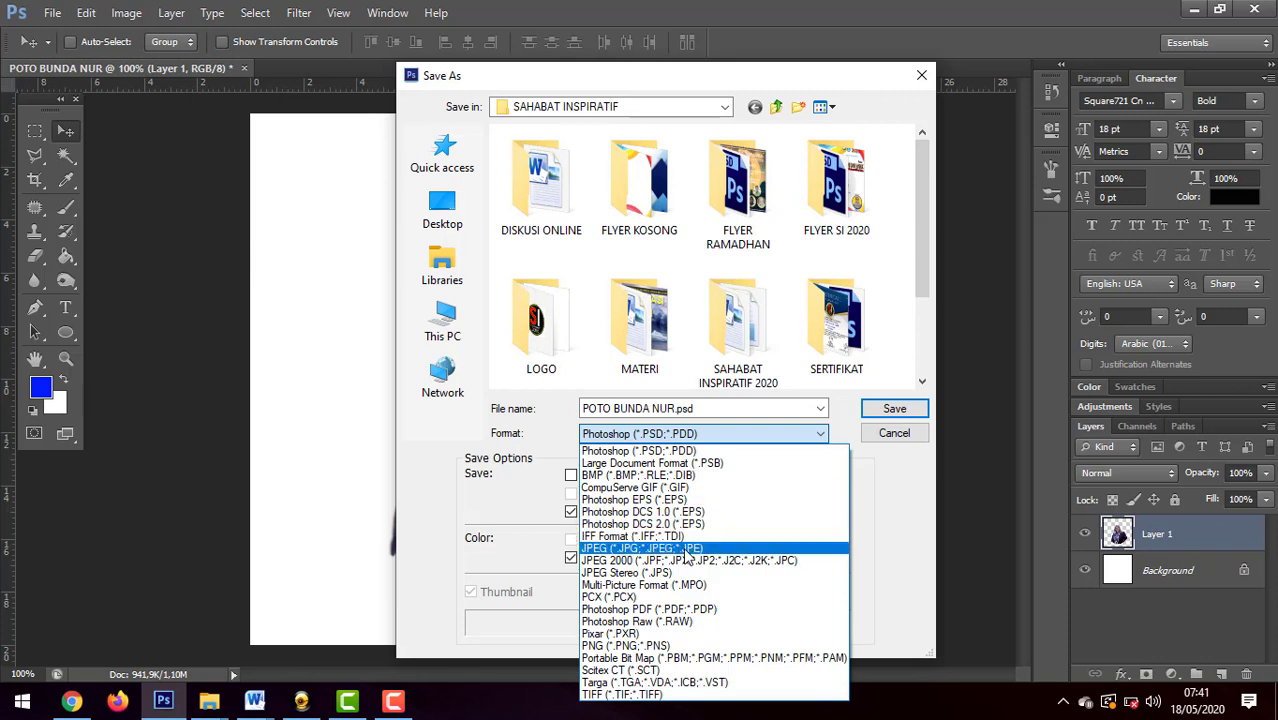
{"action": "key", "text": "Up"}
{"action": "key", "text": "Up"}
{"action": "key", "text": "Up"}
{"action": "key", "text": "Up"}
{"action": "key", "text": "Up"}
{"action": "key", "text": "Up"}
{"action": "key", "text": "Up"}
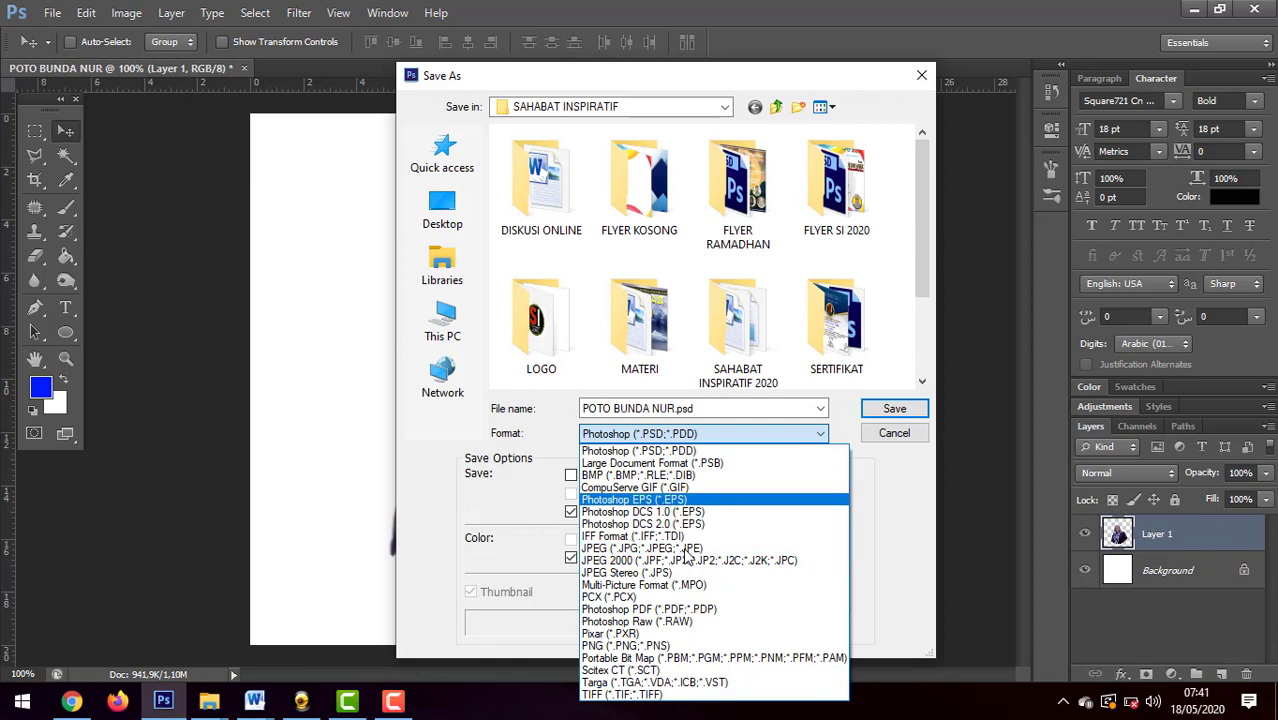
{"action": "key", "text": "Down"}
{"action": "key", "text": "Down"}
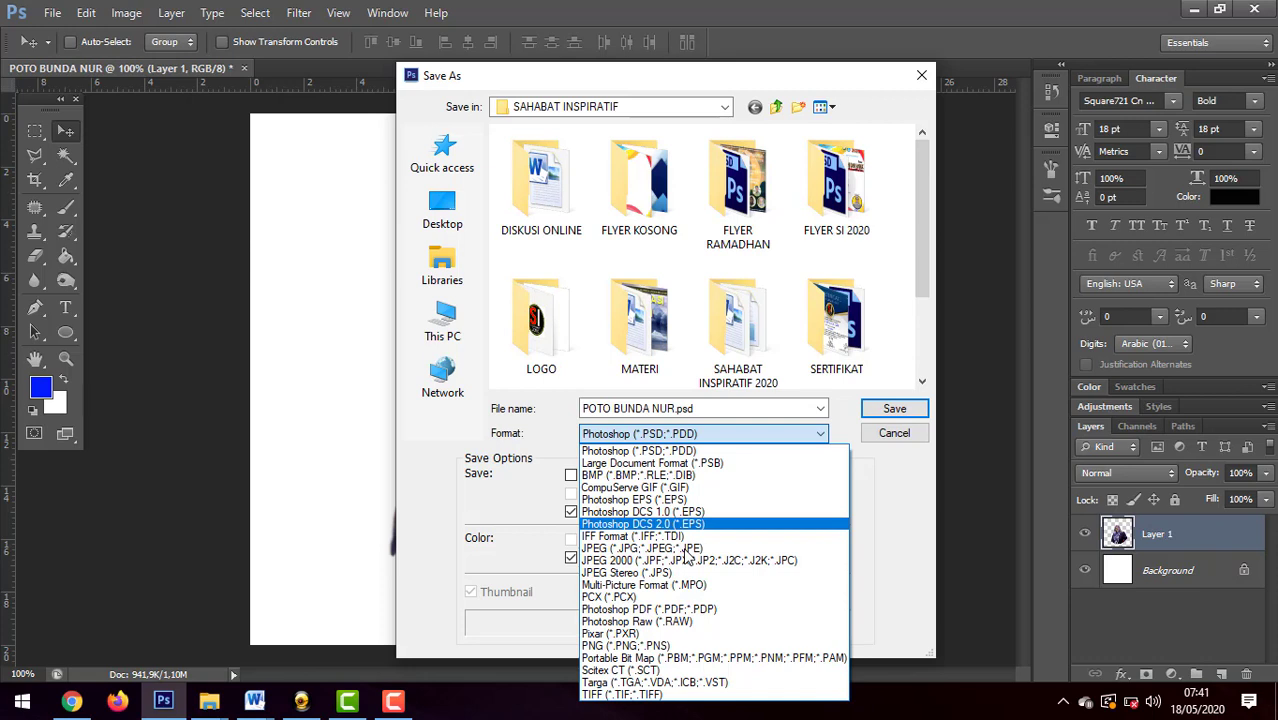
{"action": "key", "text": "Down"}
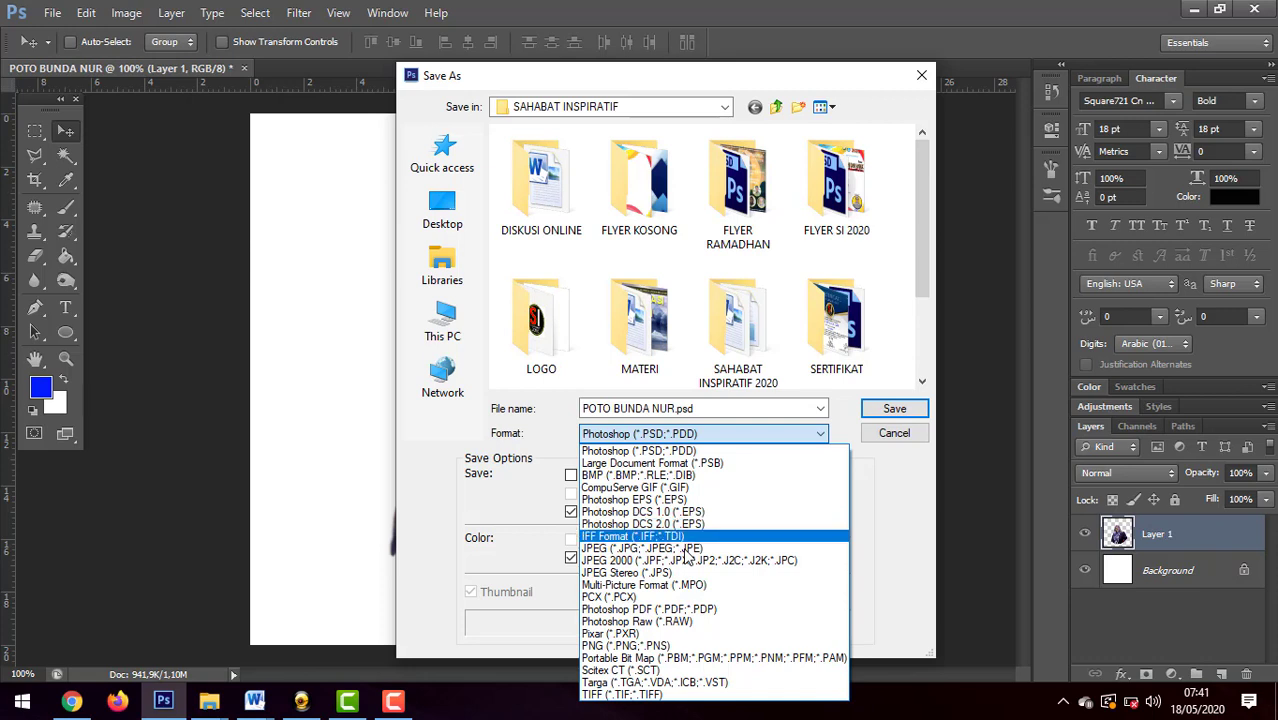
{"action": "key", "text": "Up"}
{"action": "key", "text": "Up"}
{"action": "key", "text": "Up"}
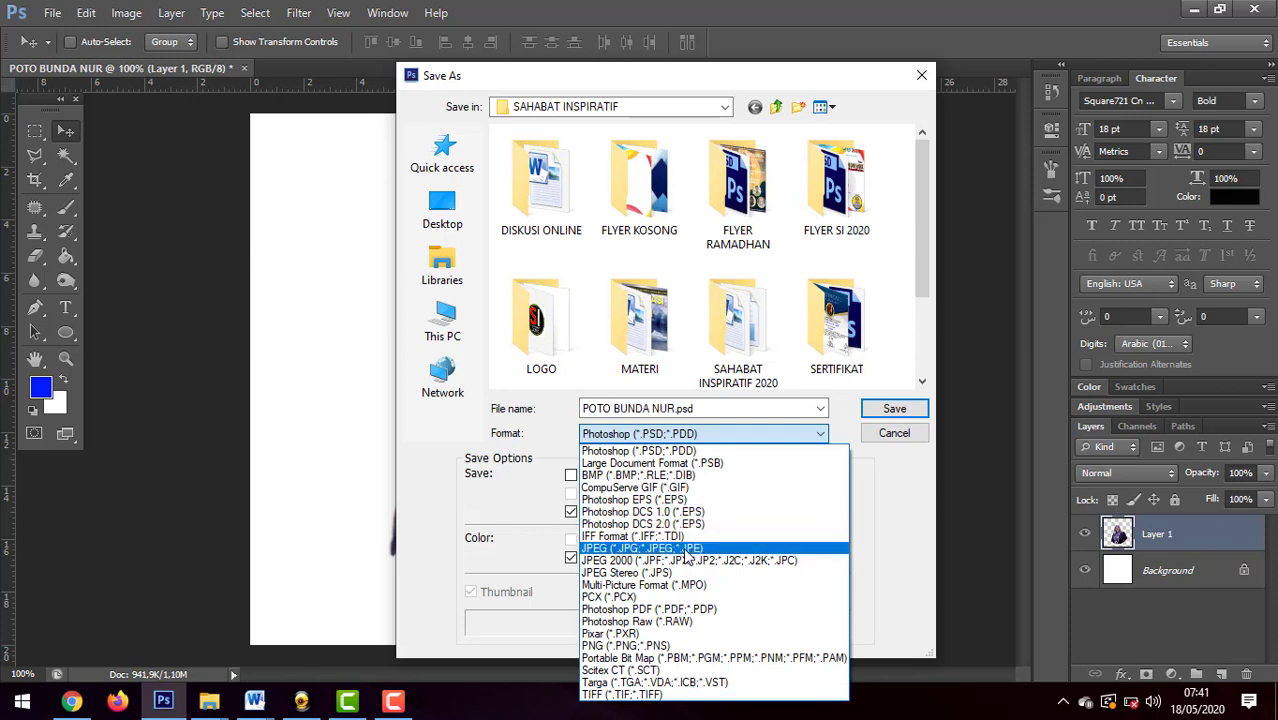
{"action": "key", "text": "Up"}
{"action": "key", "text": "Up"}
{"action": "key", "text": "Up"}
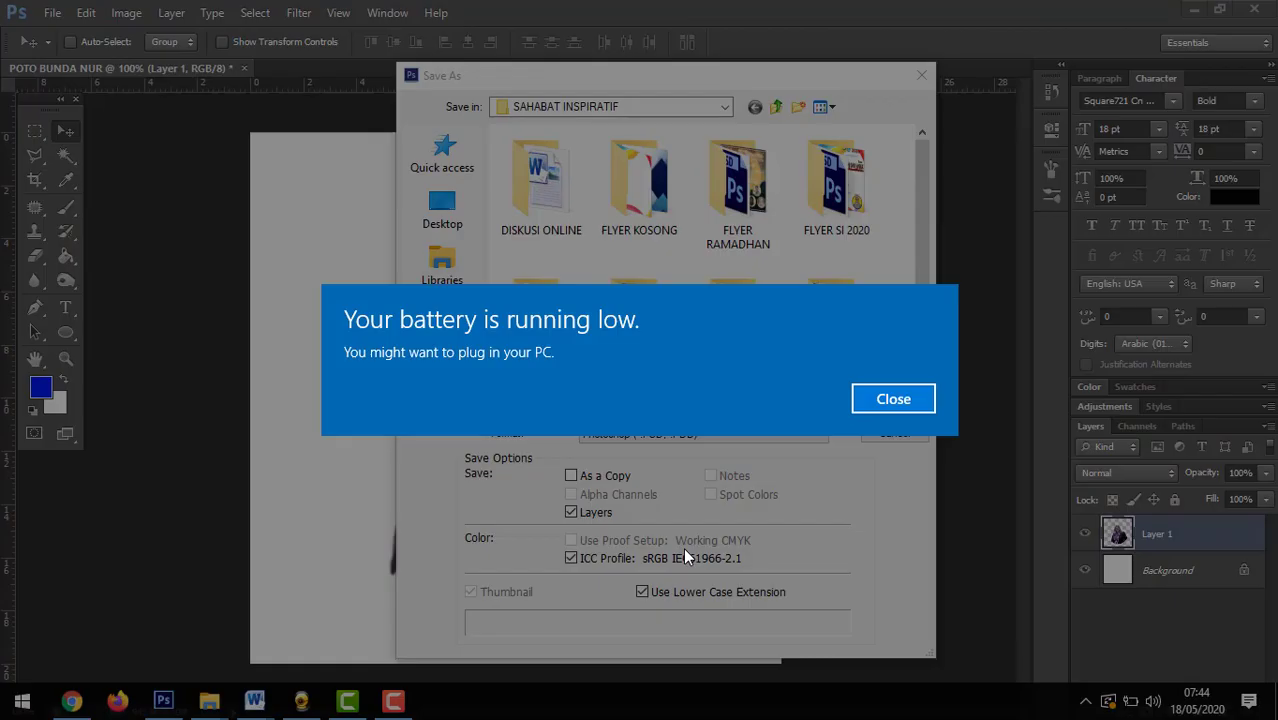
{"action": "key", "text": "Return"}
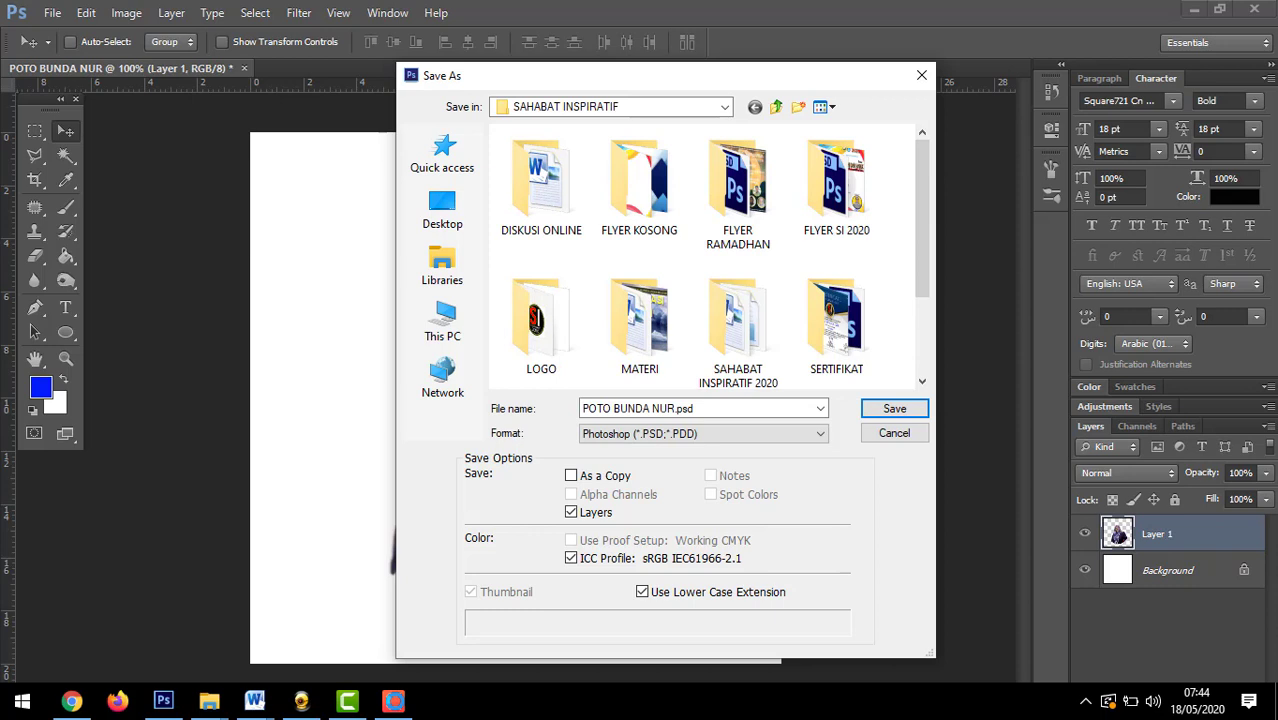
{"action": "left_click", "coordinate": [400, 697]}
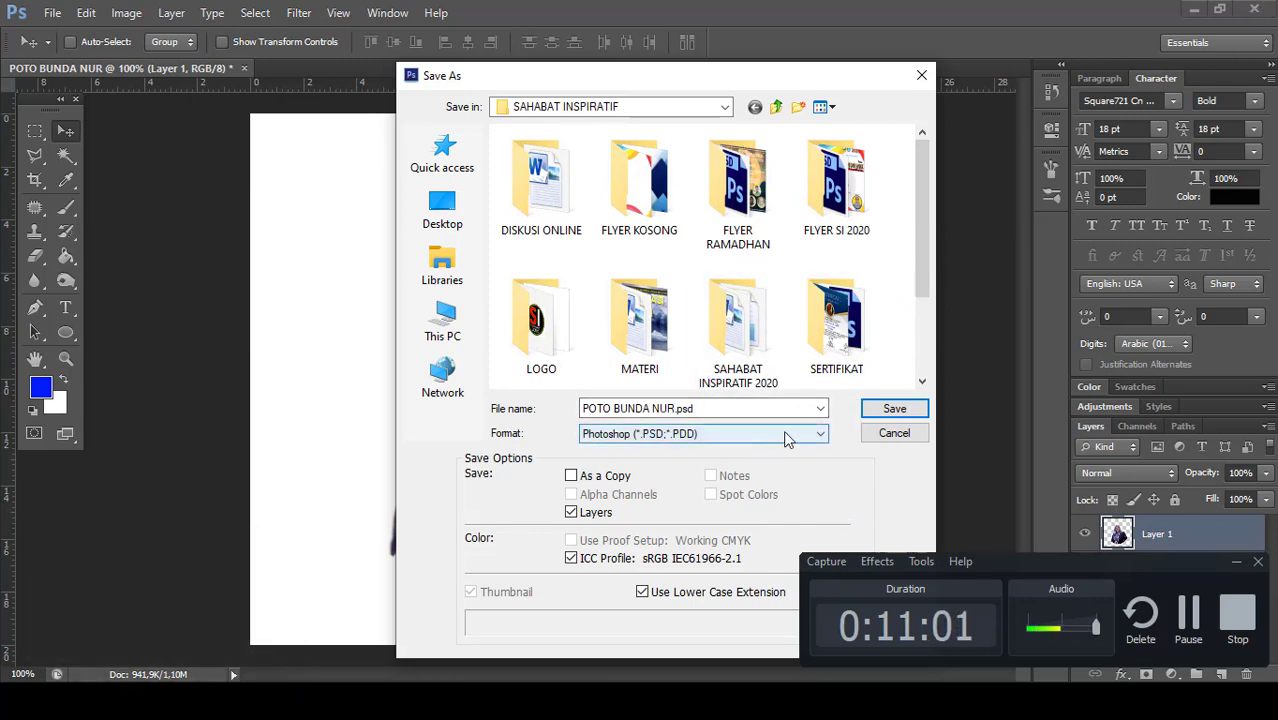
{"action": "left_click", "coordinate": [826, 436]}
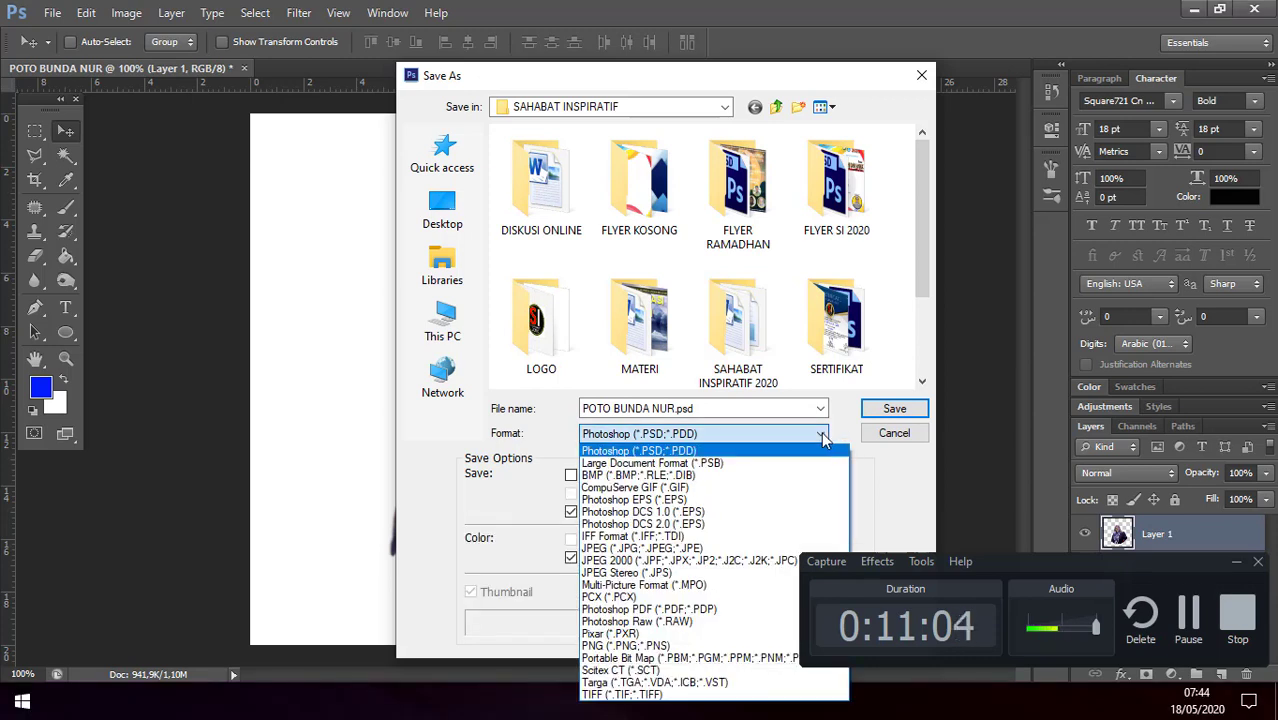
{"action": "left_click", "coordinate": [821, 436]}
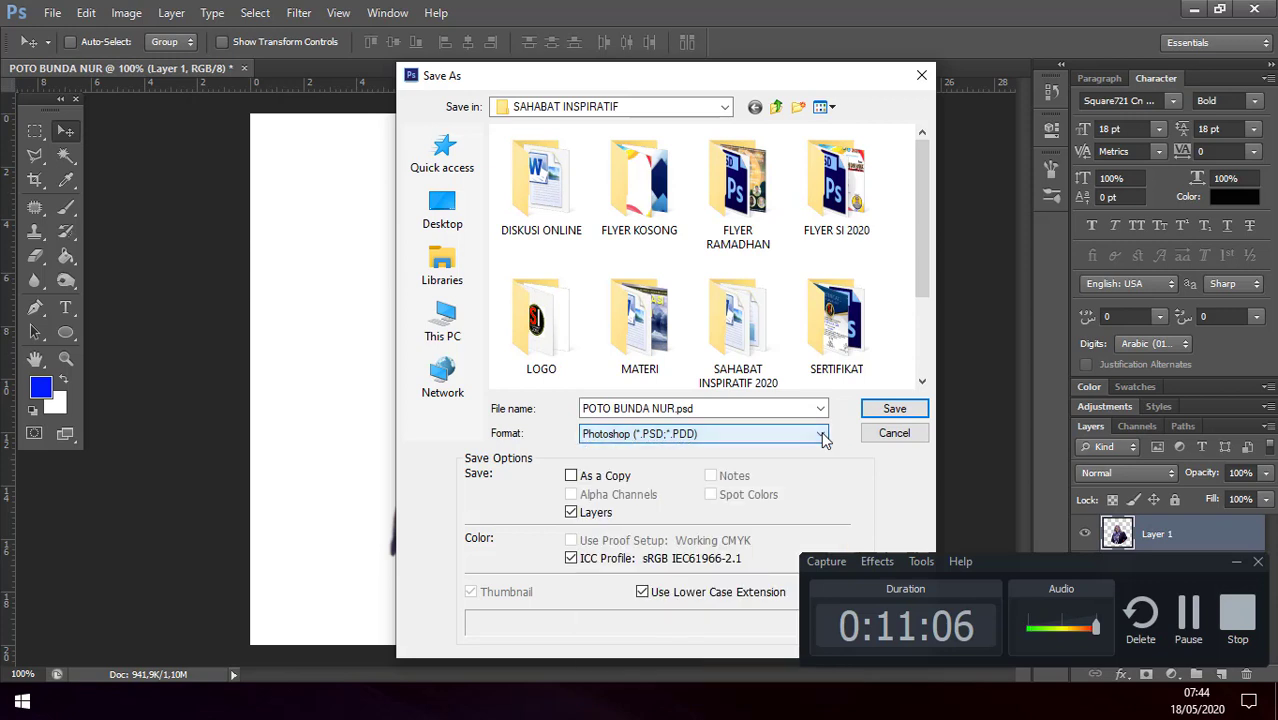
{"action": "left_click", "coordinate": [1236, 566]}
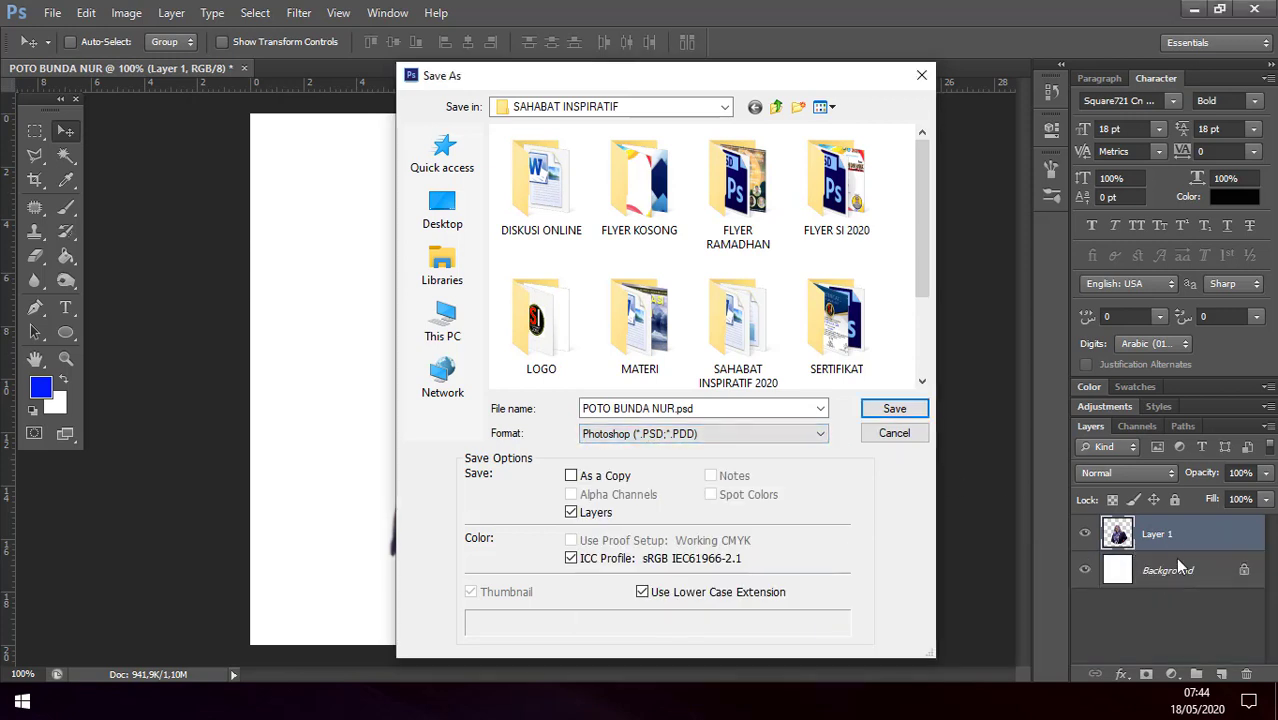
{"action": "left_click", "coordinate": [821, 414]}
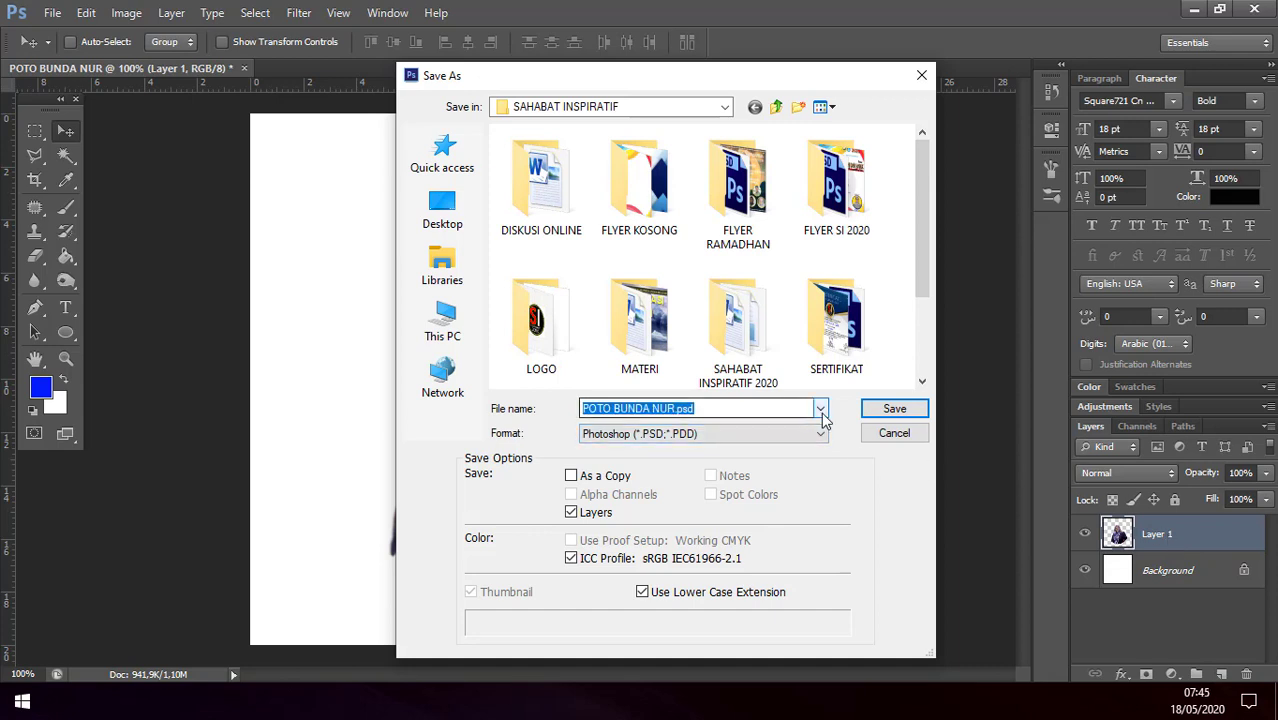
{"action": "left_click", "coordinate": [821, 412]}
{"action": "left_click", "coordinate": [821, 411]}
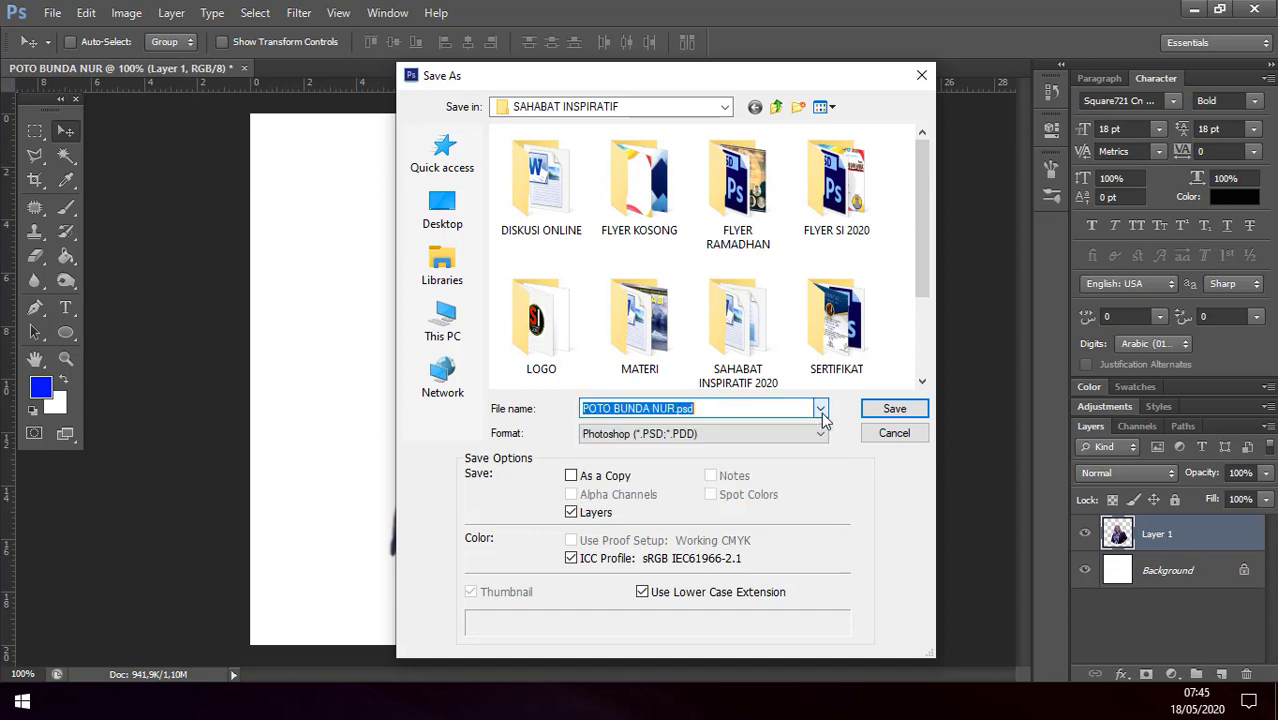
Save a PNG copy of the portrait in the SAHABAT INSPIRATIF 2020 folder with Smallest / Slow compression and no interlacing.
{"action": "left_click", "coordinate": [821, 433]}
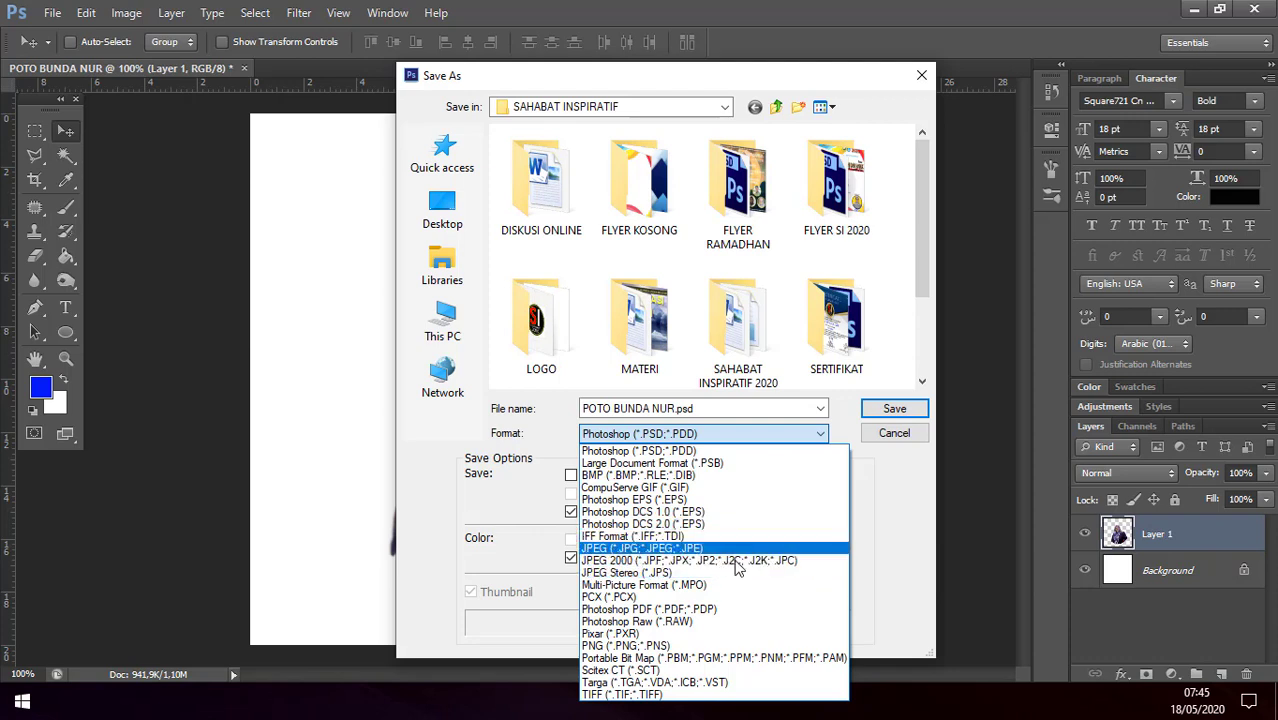
{"action": "left_click", "coordinate": [727, 648]}
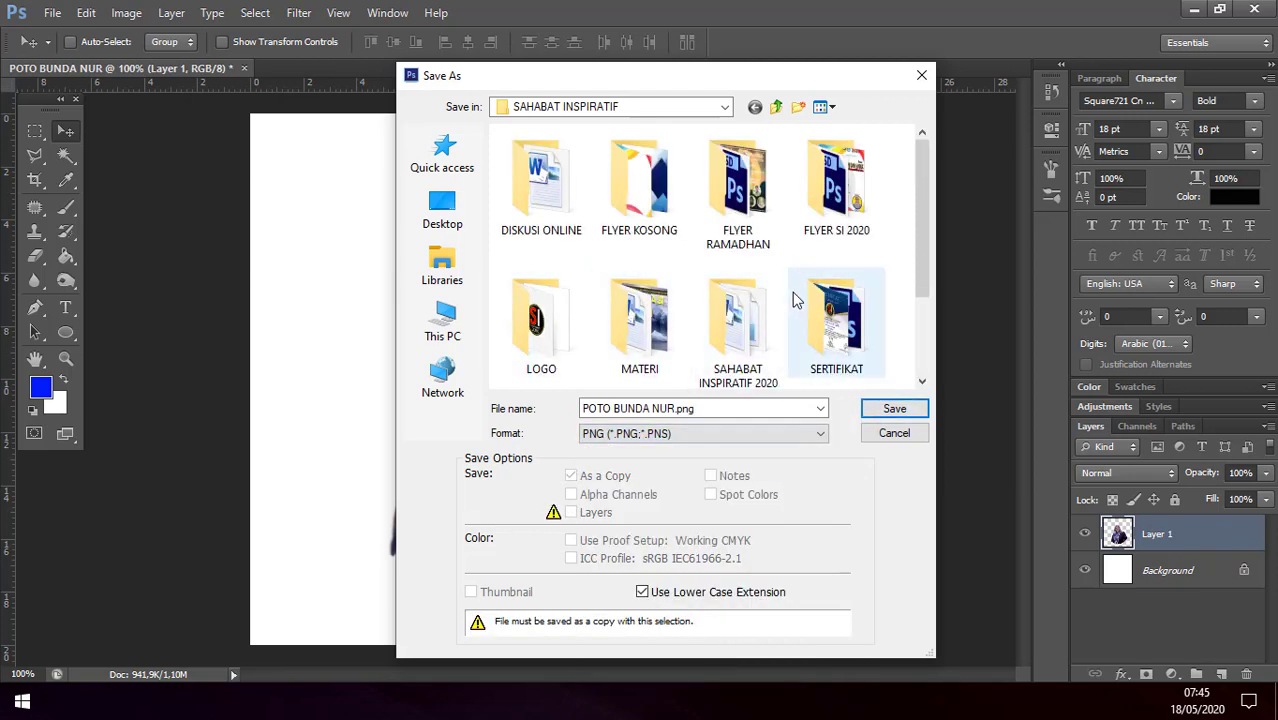
{"action": "scroll", "coordinate": [800, 312], "scroll_direction": "down", "scroll_amount": 2}
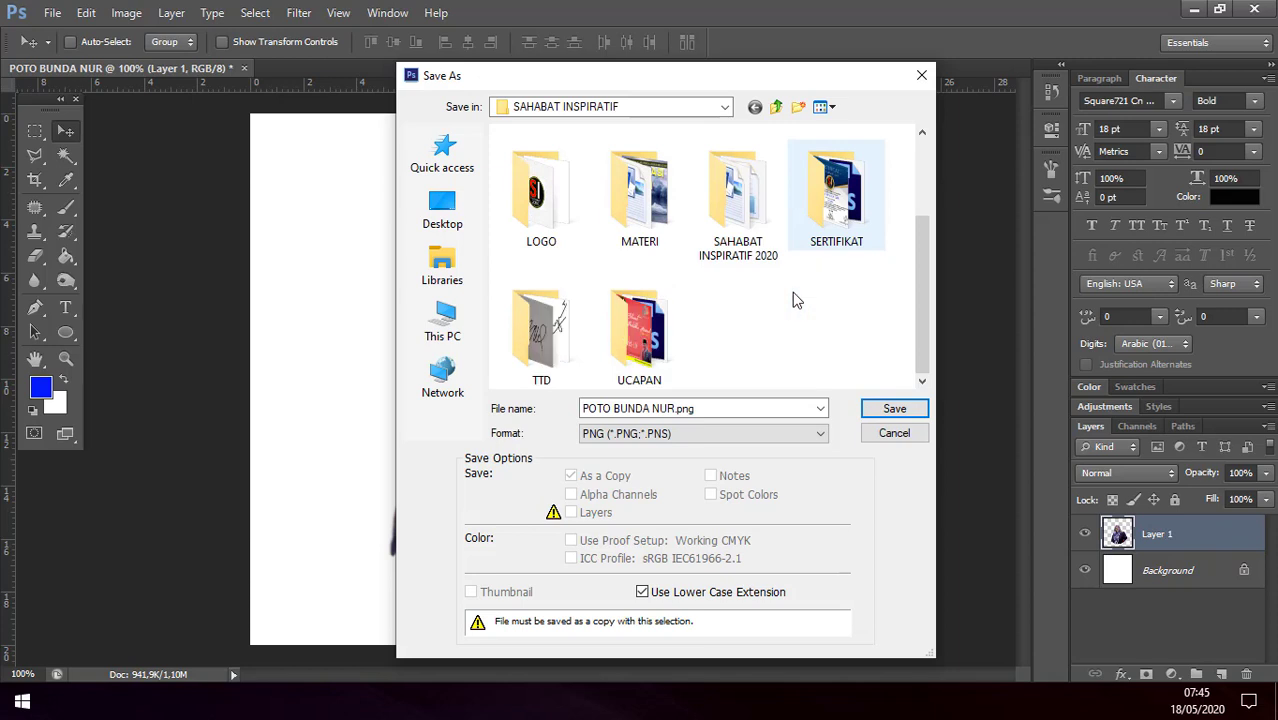
{"action": "left_click", "coordinate": [751, 242]}
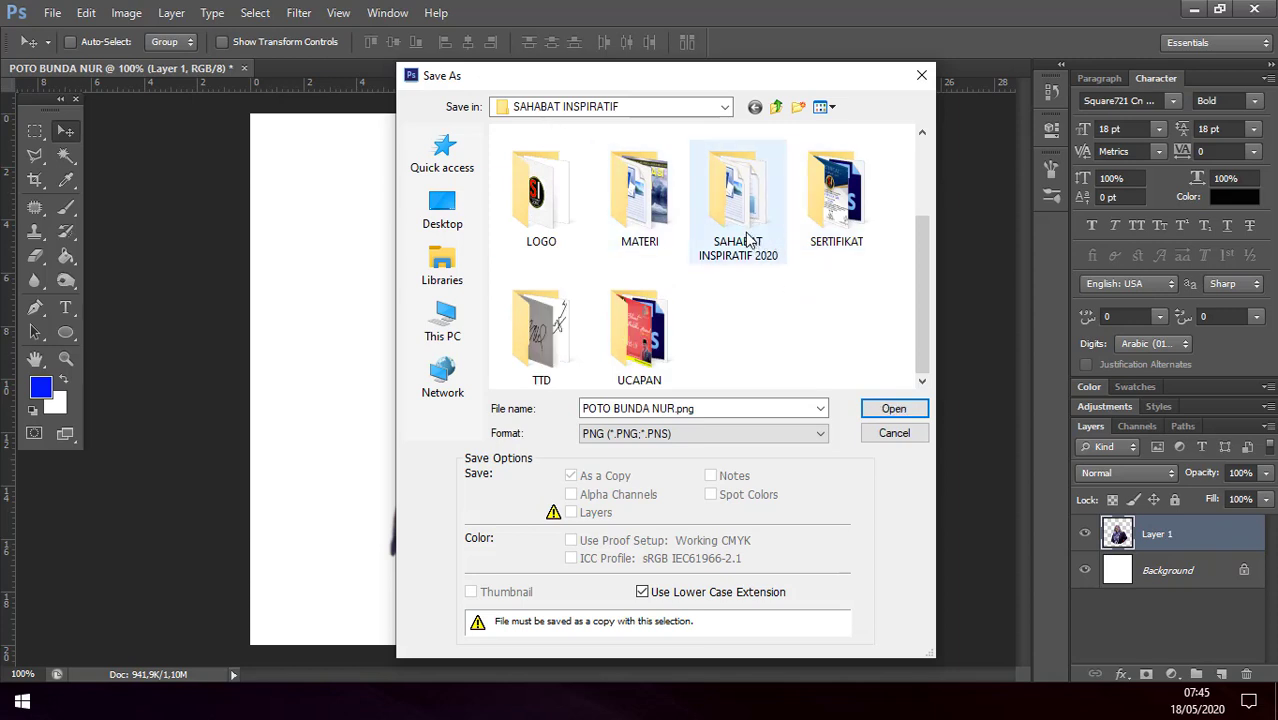
{"action": "double_click", "coordinate": [745, 238]}
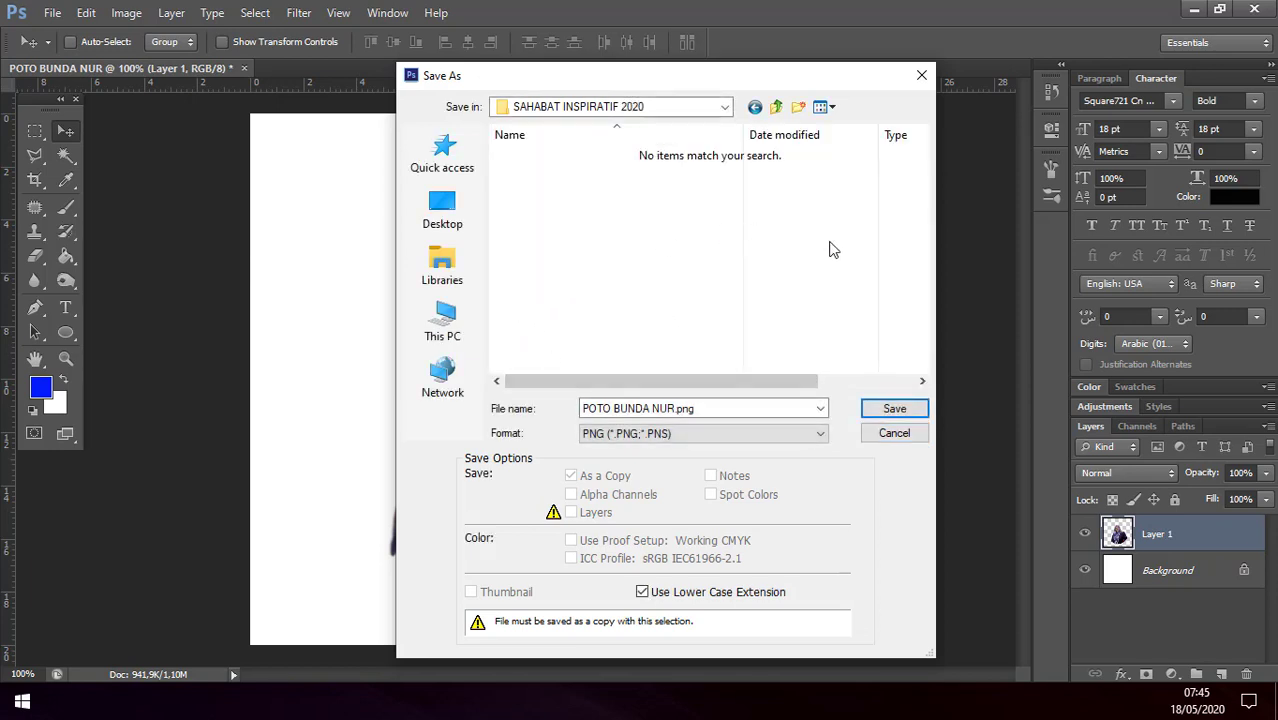
{"action": "left_click", "coordinate": [895, 410]}
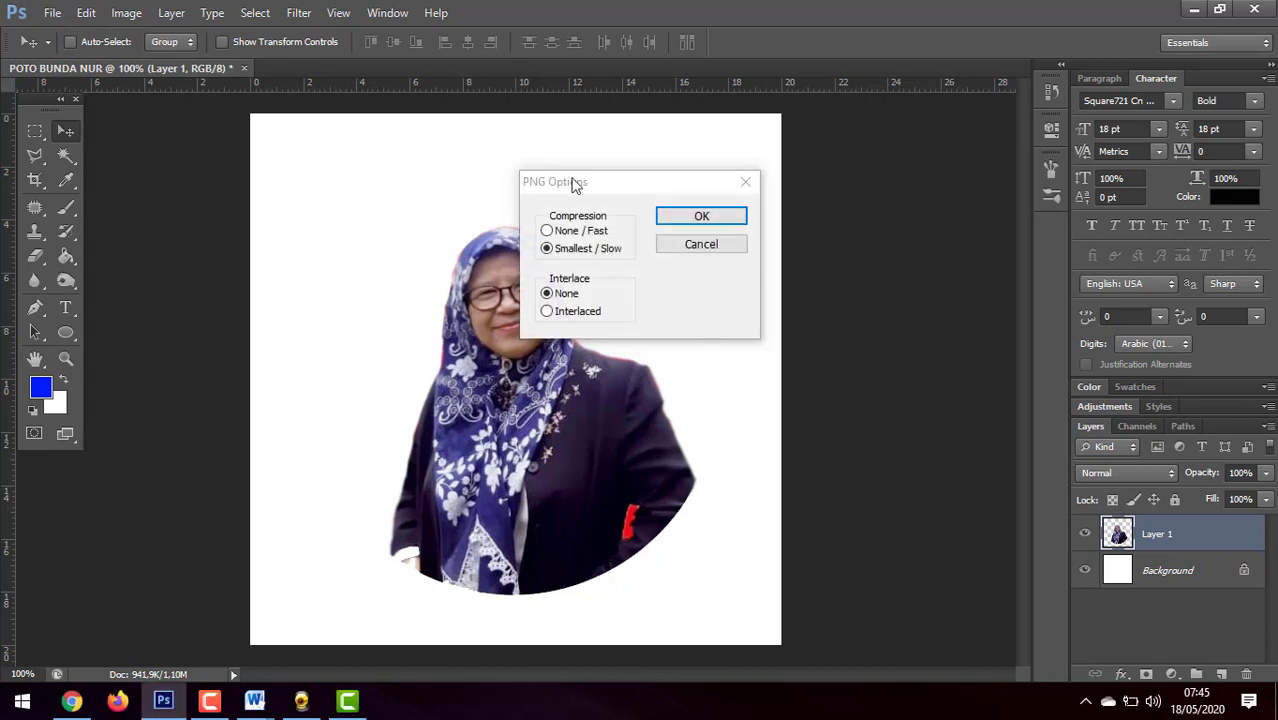
{"action": "left_click", "coordinate": [700, 222]}
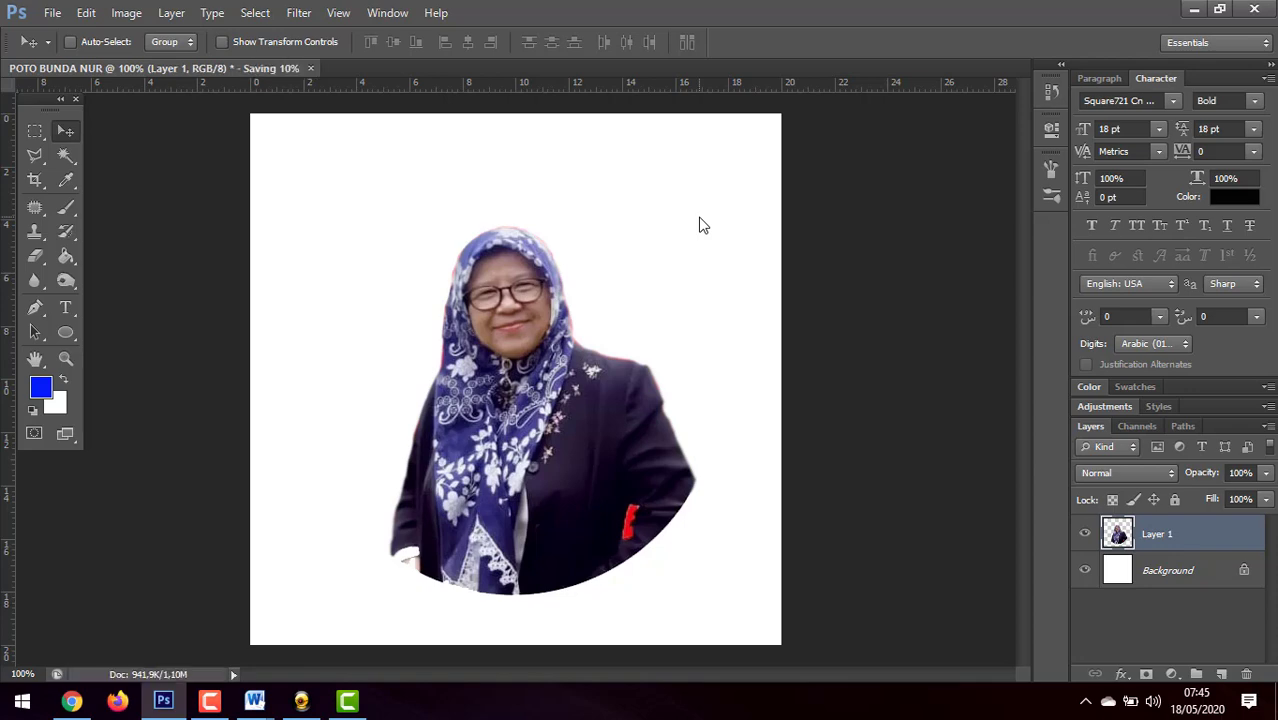
Save another copy of the portrait in JPEG format in the SAHABAT INSPIRATIF 2020 folder.
{"action": "left_click", "coordinate": [53, 14]}
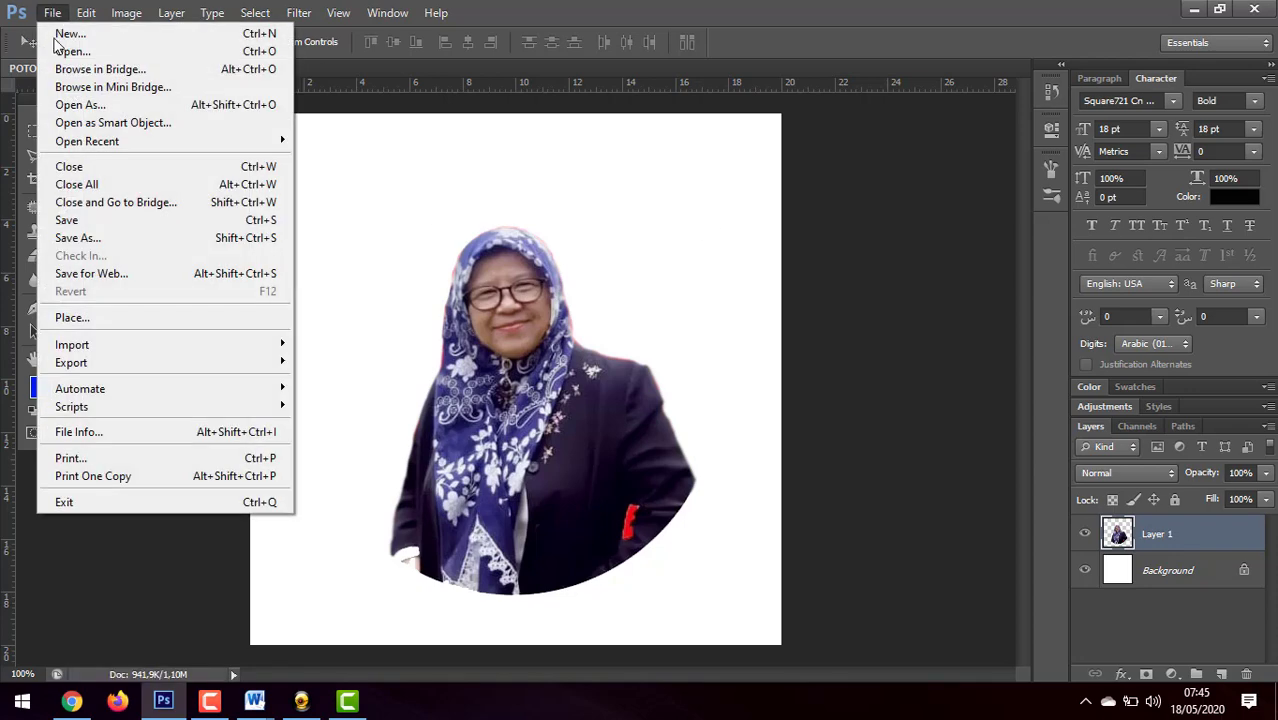
{"action": "left_click", "coordinate": [114, 246]}
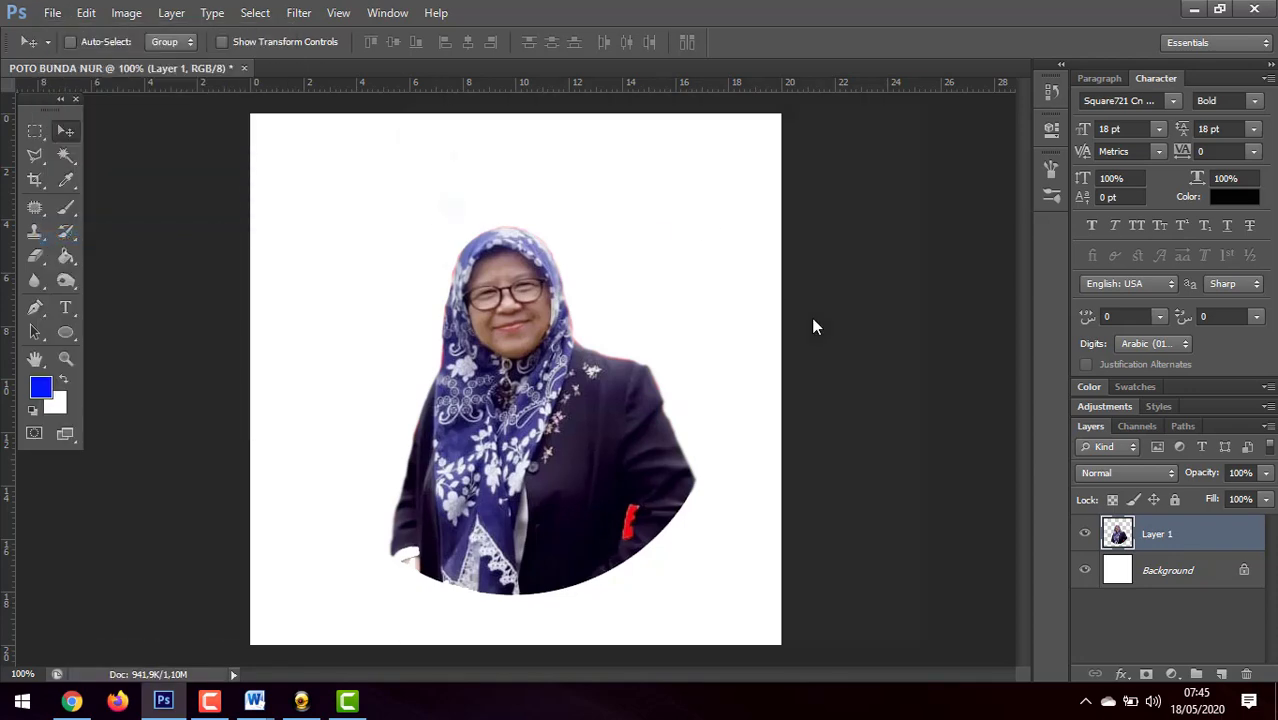
{"action": "left_click", "coordinate": [706, 439]}
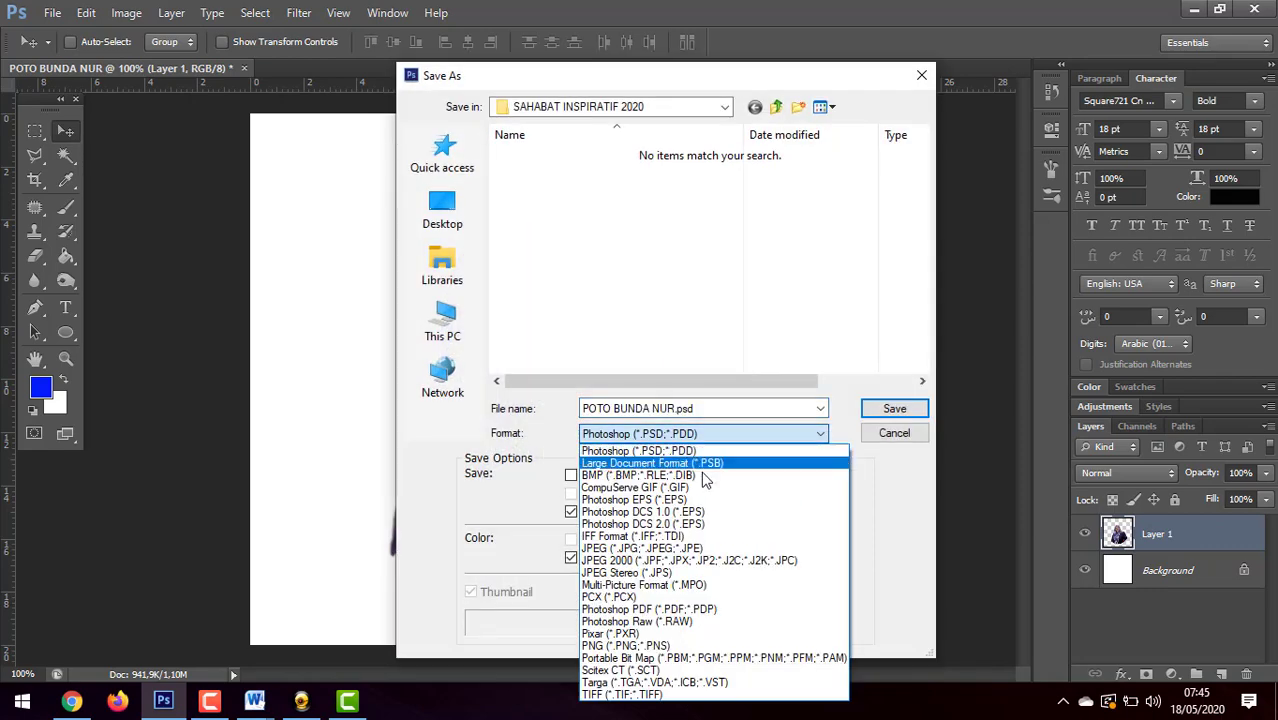
{"action": "left_click", "coordinate": [711, 551]}
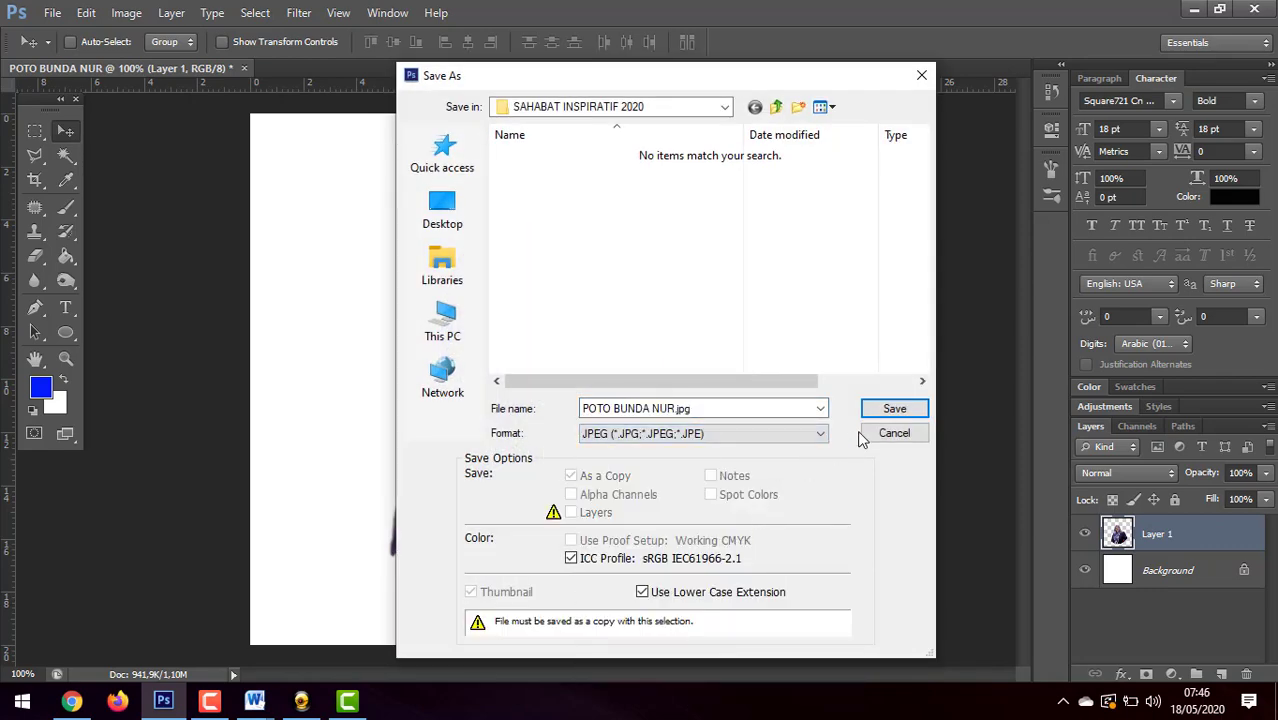
{"action": "left_click", "coordinate": [894, 410]}
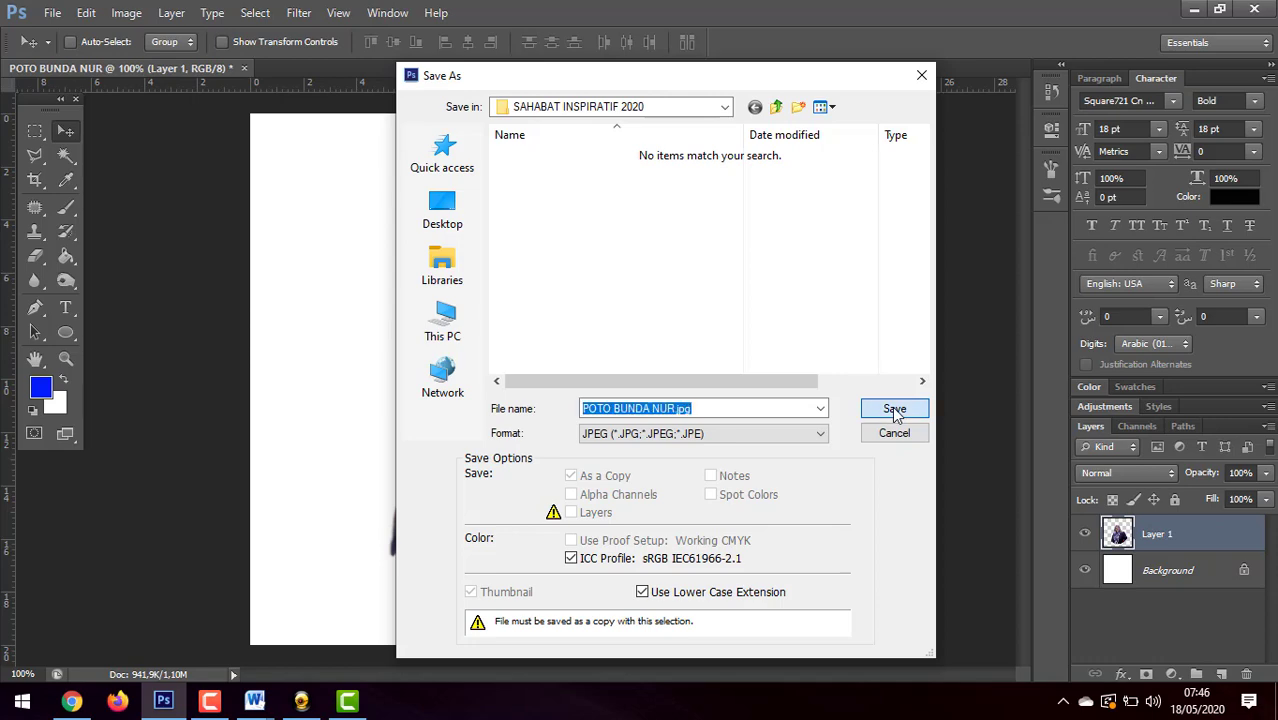
{"action": "left_click", "coordinate": [757, 177]}
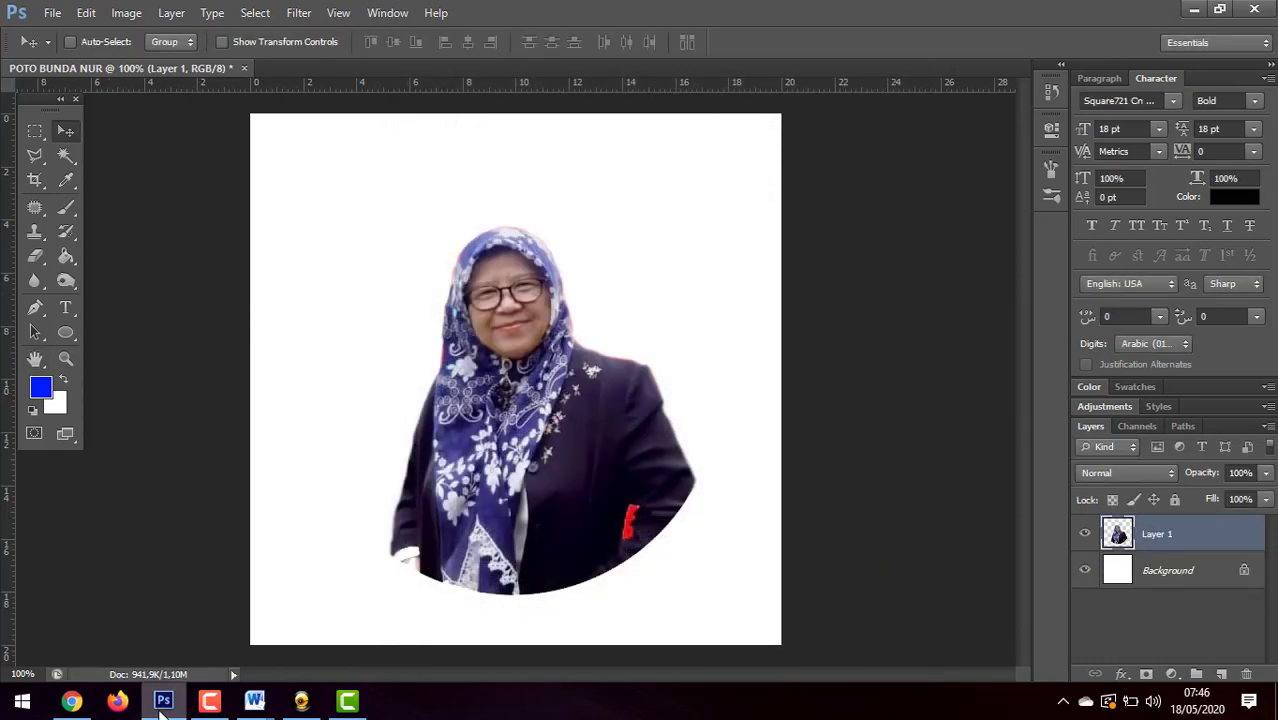
Switch to File Explorer and open the SAHABAT INSPIRATIF 2020 folder inside Pictures > SAHABAT INSPIRATIF.
{"action": "right_click", "coordinate": [34, 700]}
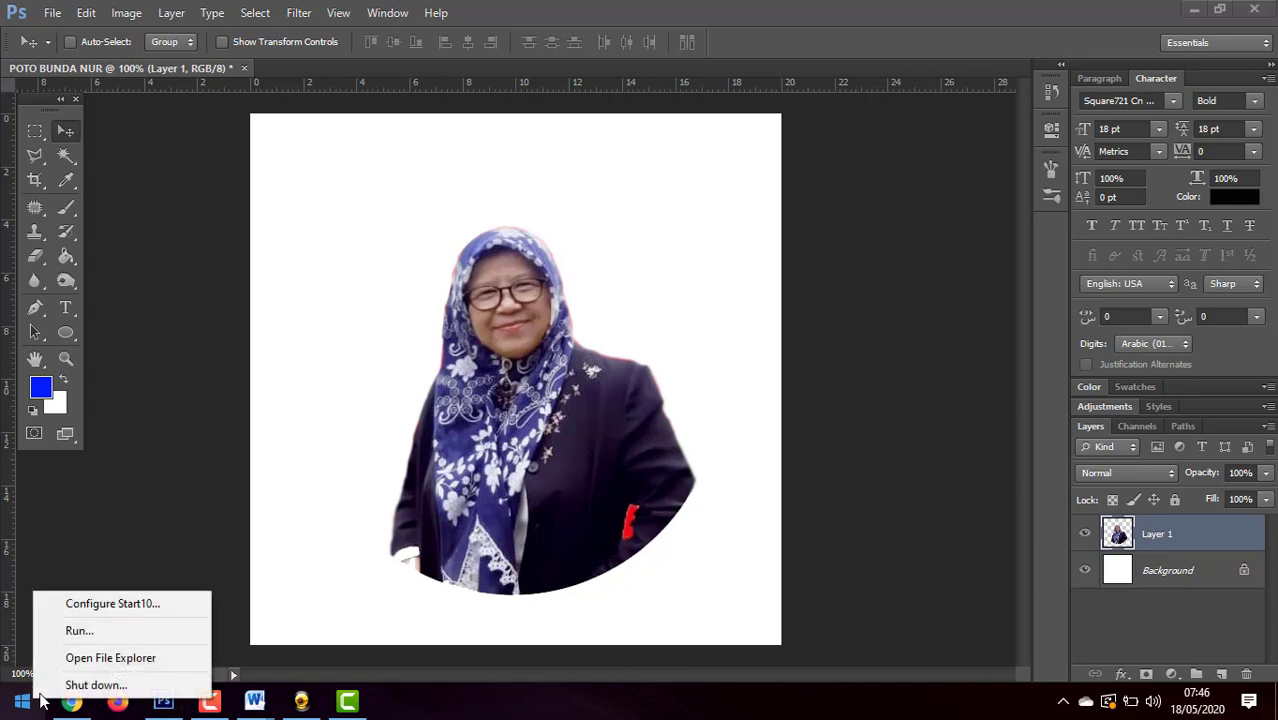
{"action": "left_click", "coordinate": [85, 666]}
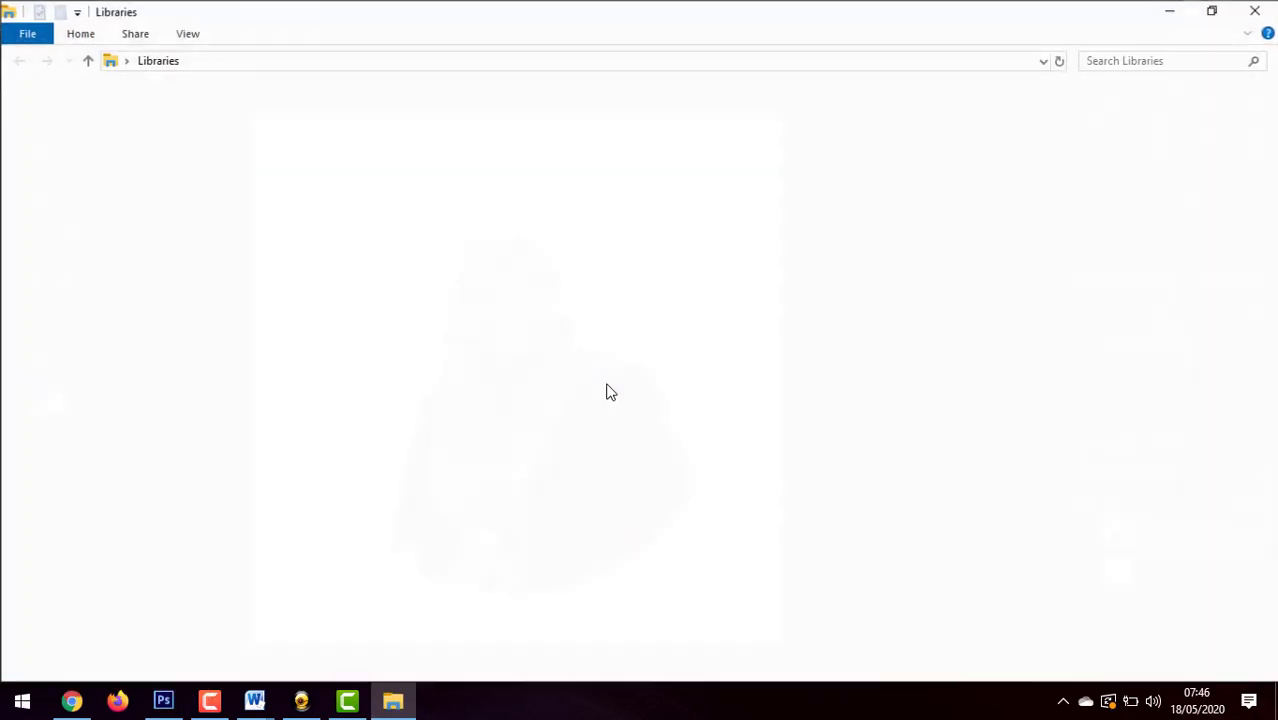
{"action": "left_click", "coordinate": [84, 372]}
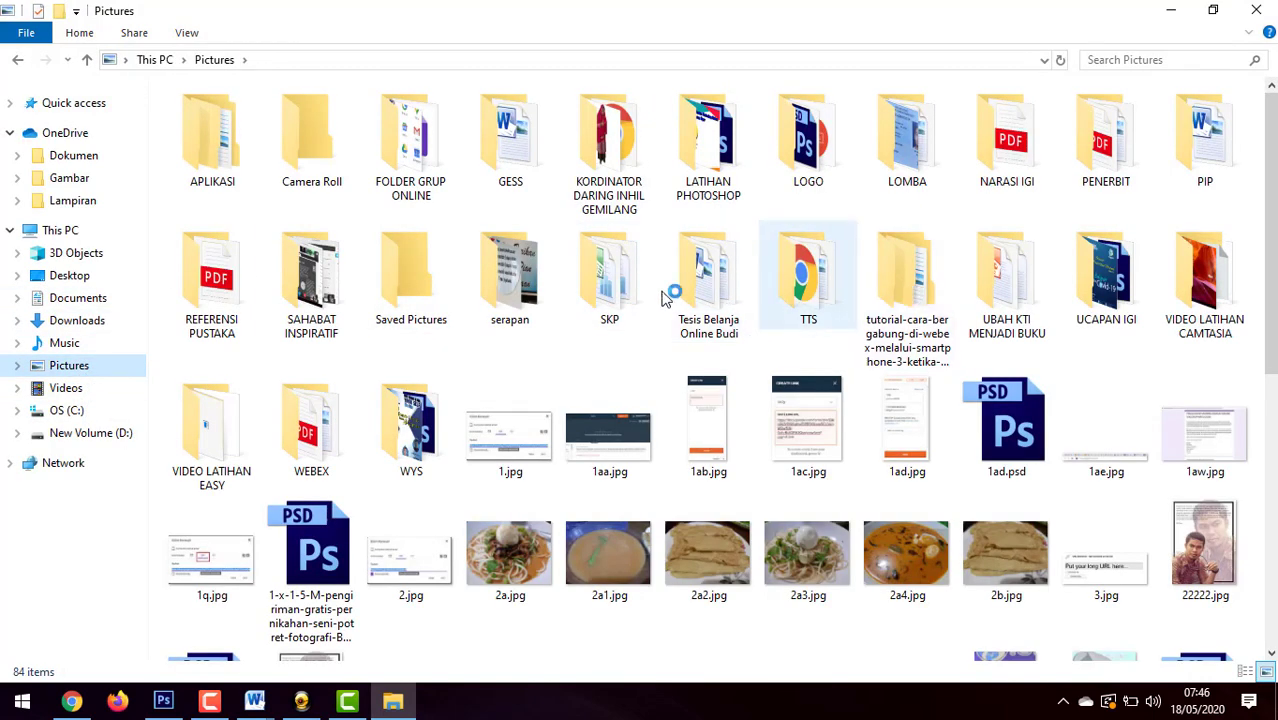
{"action": "double_click", "coordinate": [312, 300]}
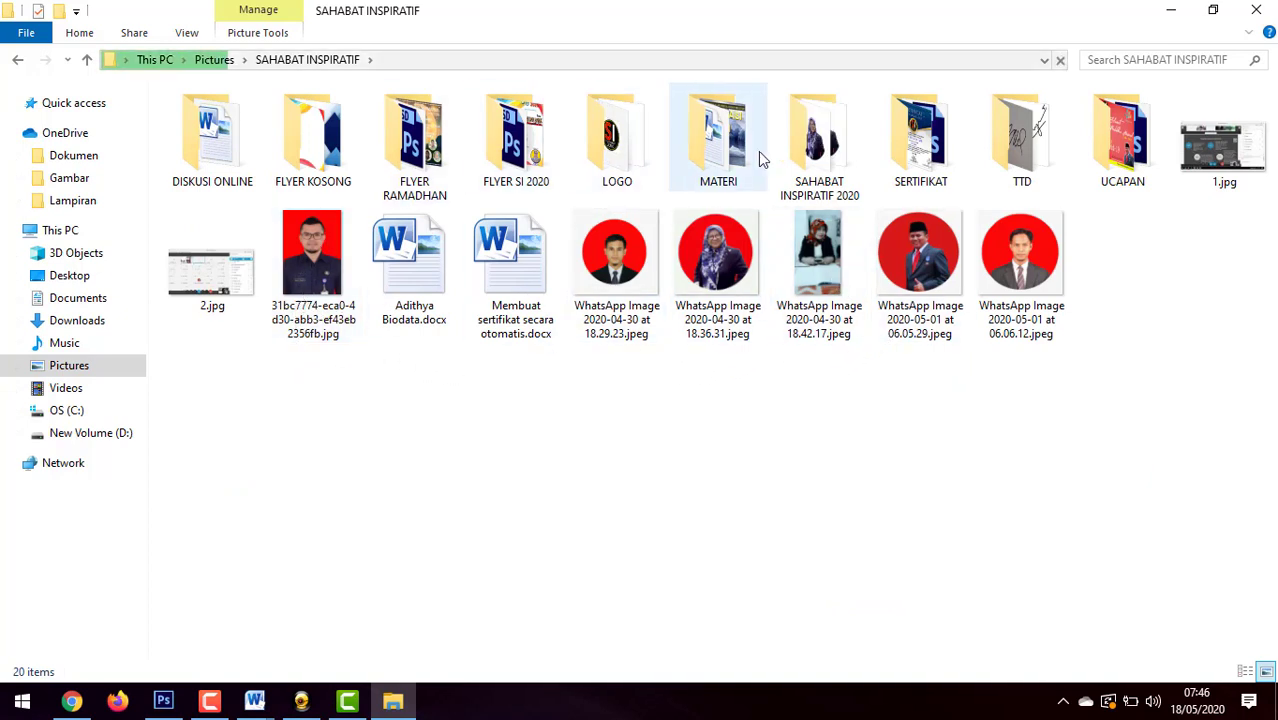
{"action": "double_click", "coordinate": [815, 176]}
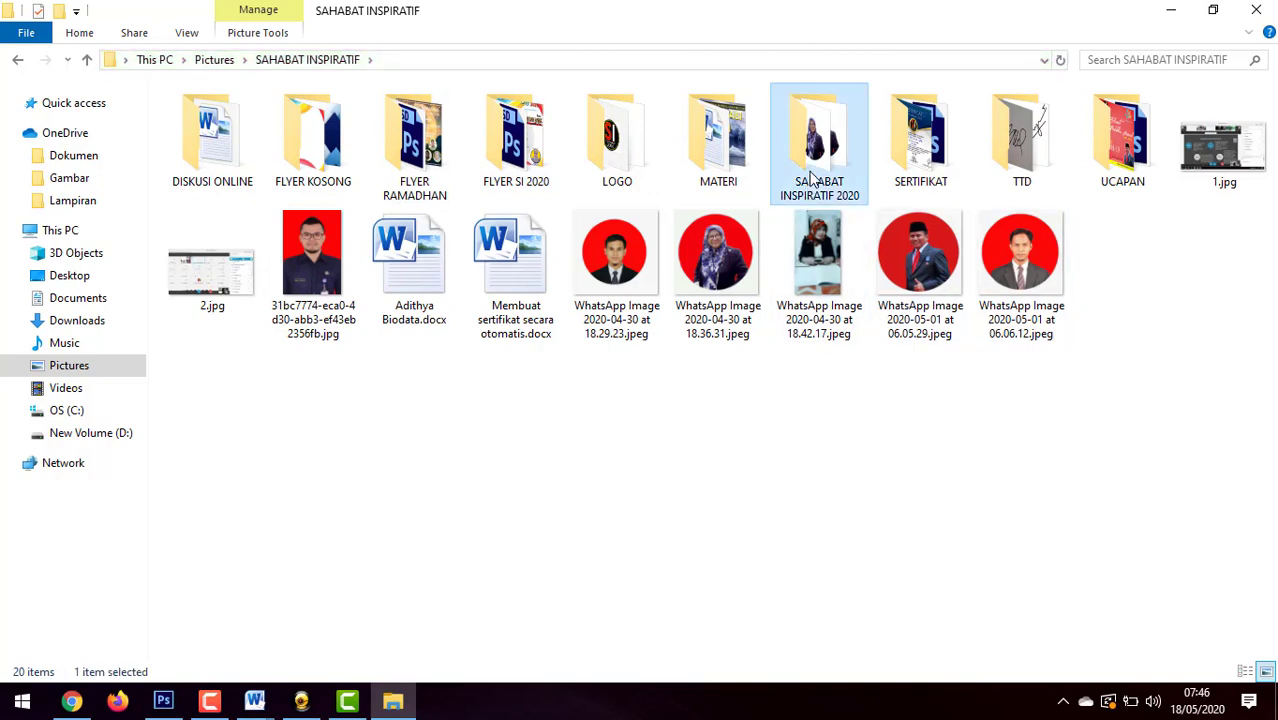
Display the folder's files as large and then extra large icons to compare the saved JPG and PNG portraits.
{"action": "left_click", "coordinate": [188, 33]}
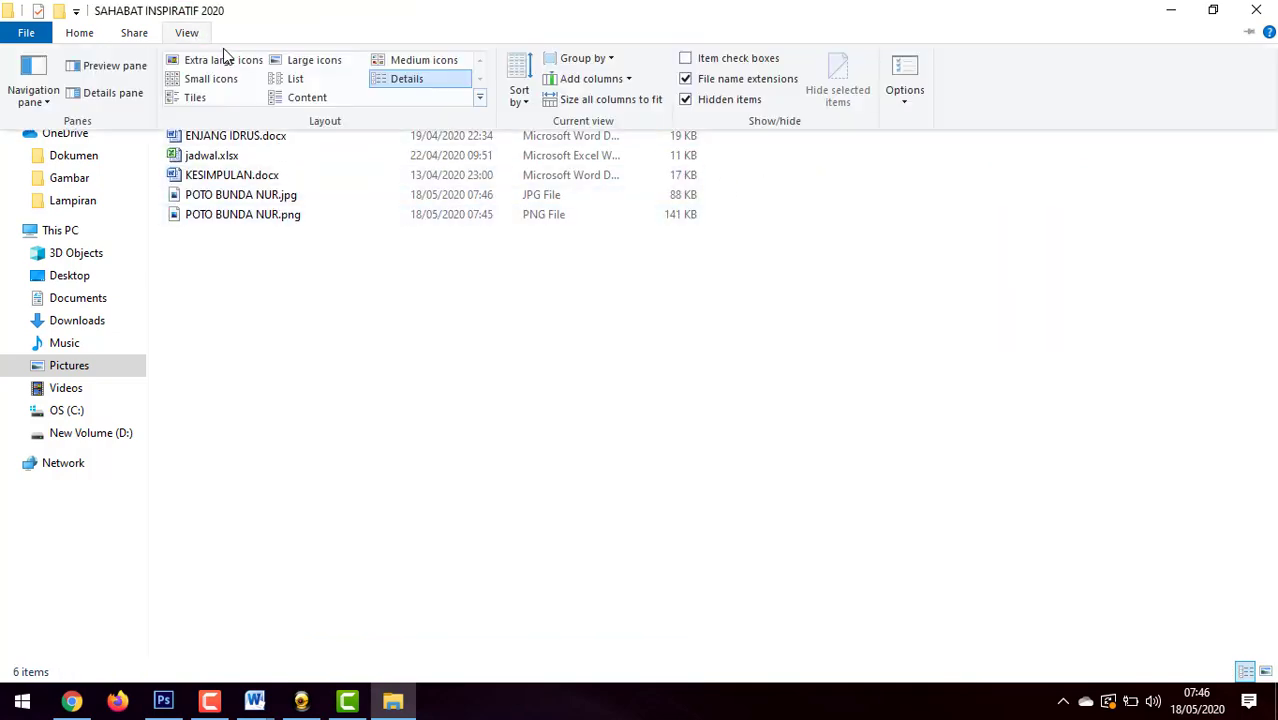
{"action": "left_click", "coordinate": [337, 64]}
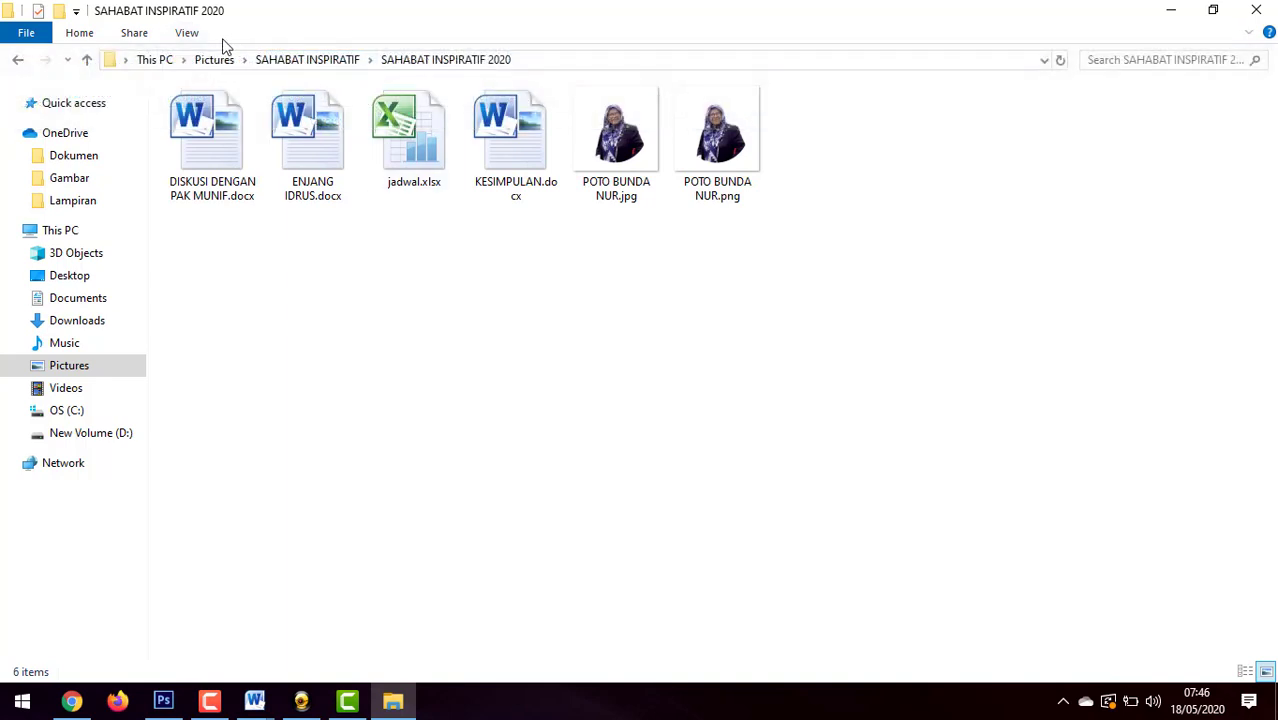
{"action": "left_click", "coordinate": [188, 33]}
{"action": "left_click", "coordinate": [203, 55]}
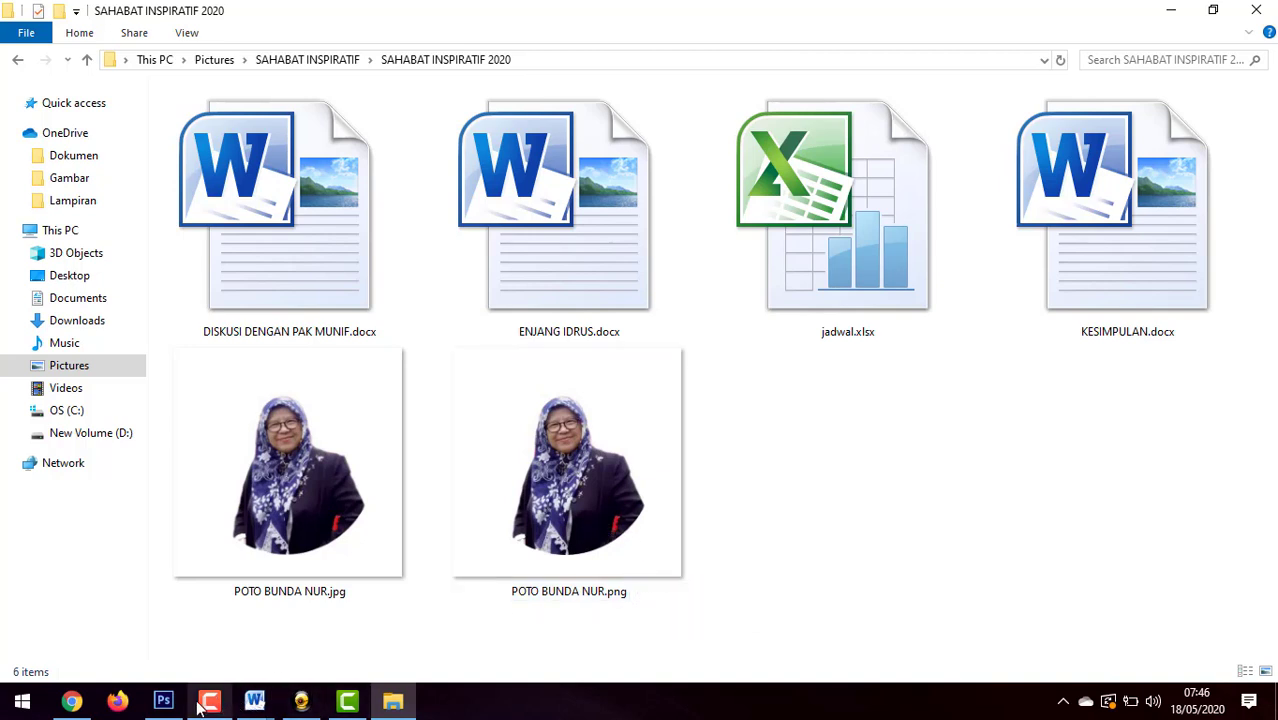
Switch back to Photoshop and move the woman's cut-out on Layer 1 up by about 1.7 cm.
{"action": "left_click", "coordinate": [166, 703]}
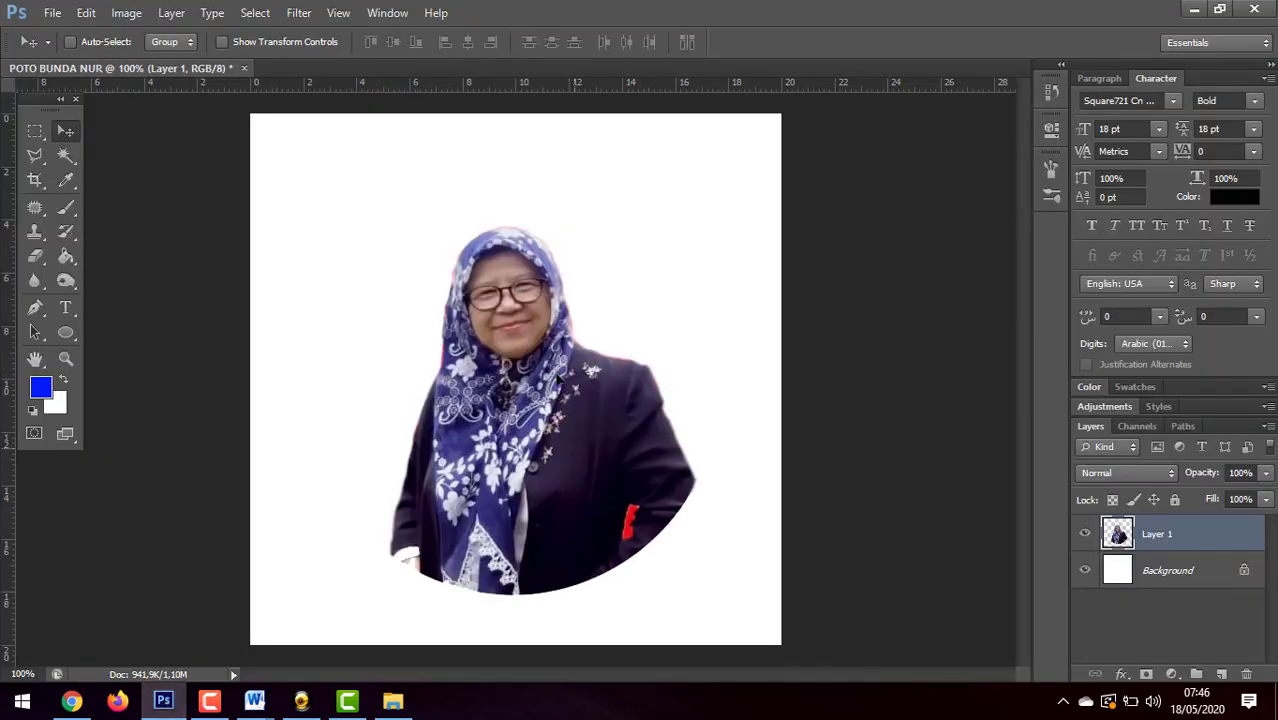
{"action": "left_click_drag", "start_coordinate": [572, 445], "coordinate": [572, 403]}
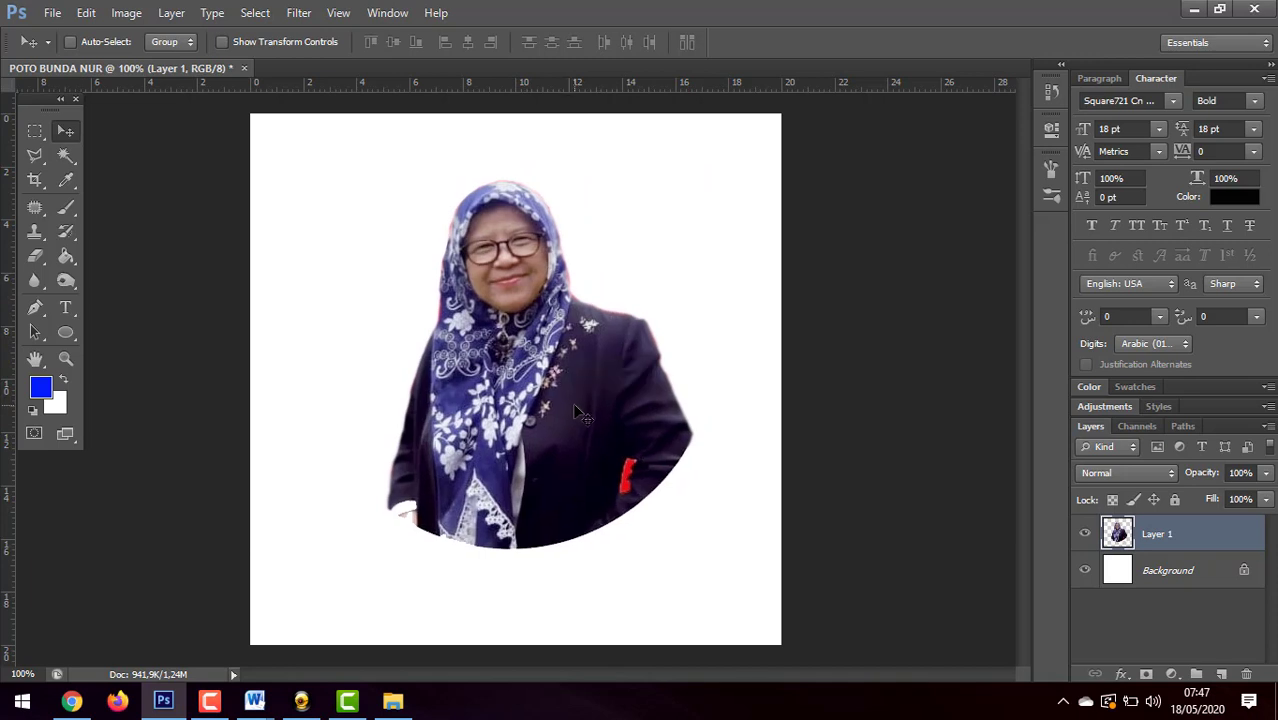
{"action": "left_click", "coordinate": [346, 702]}
{"action": "left_click", "coordinate": [345, 703]}
{"action": "left_click", "coordinate": [345, 703]}
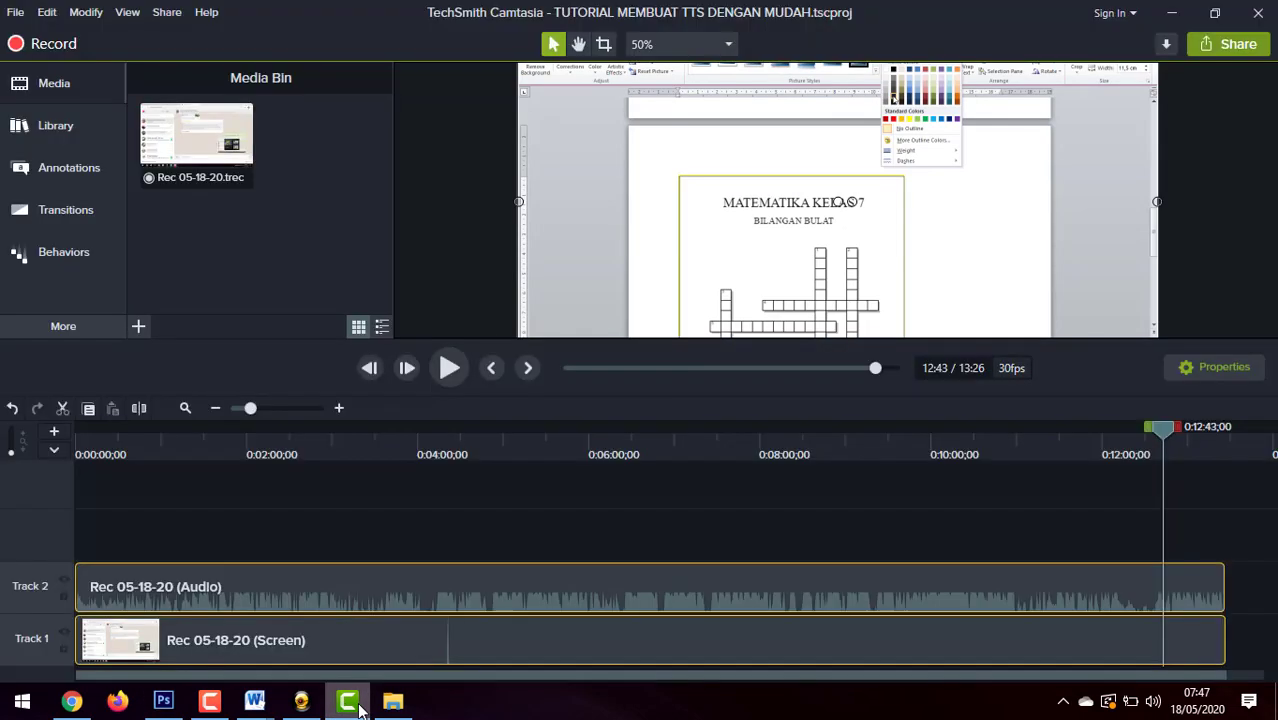
{"action": "left_click", "coordinate": [207, 702]}
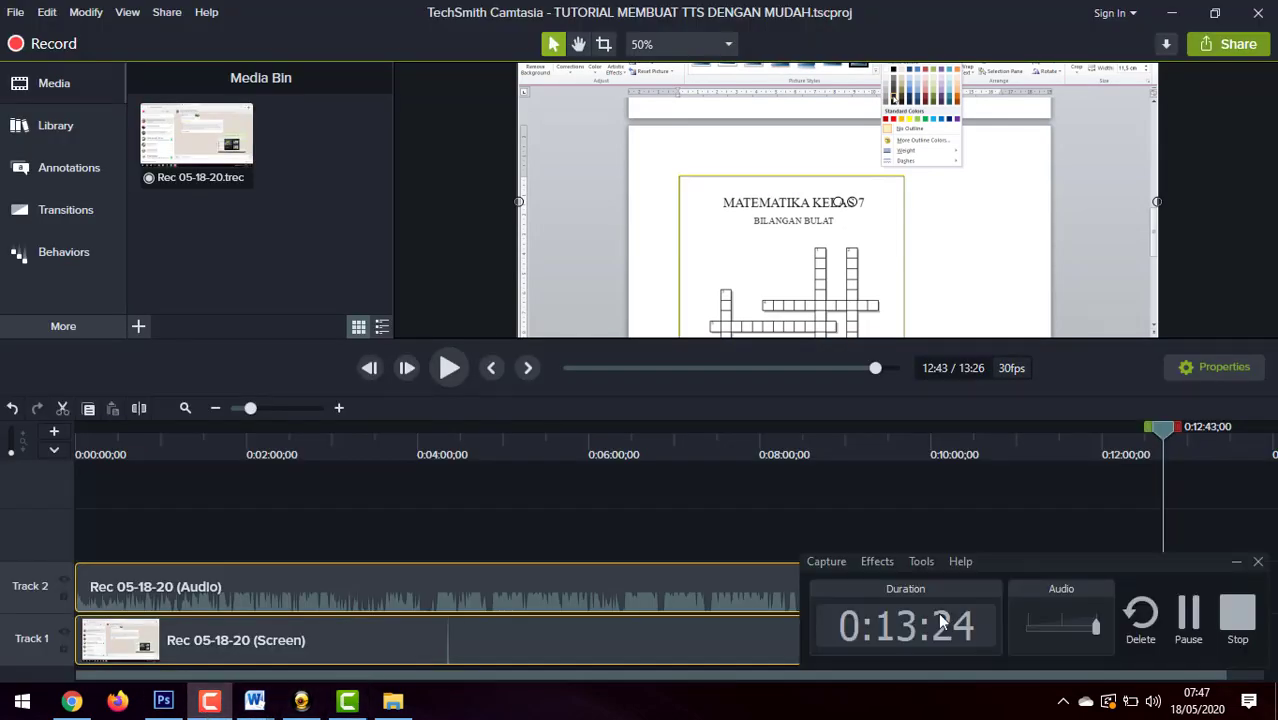